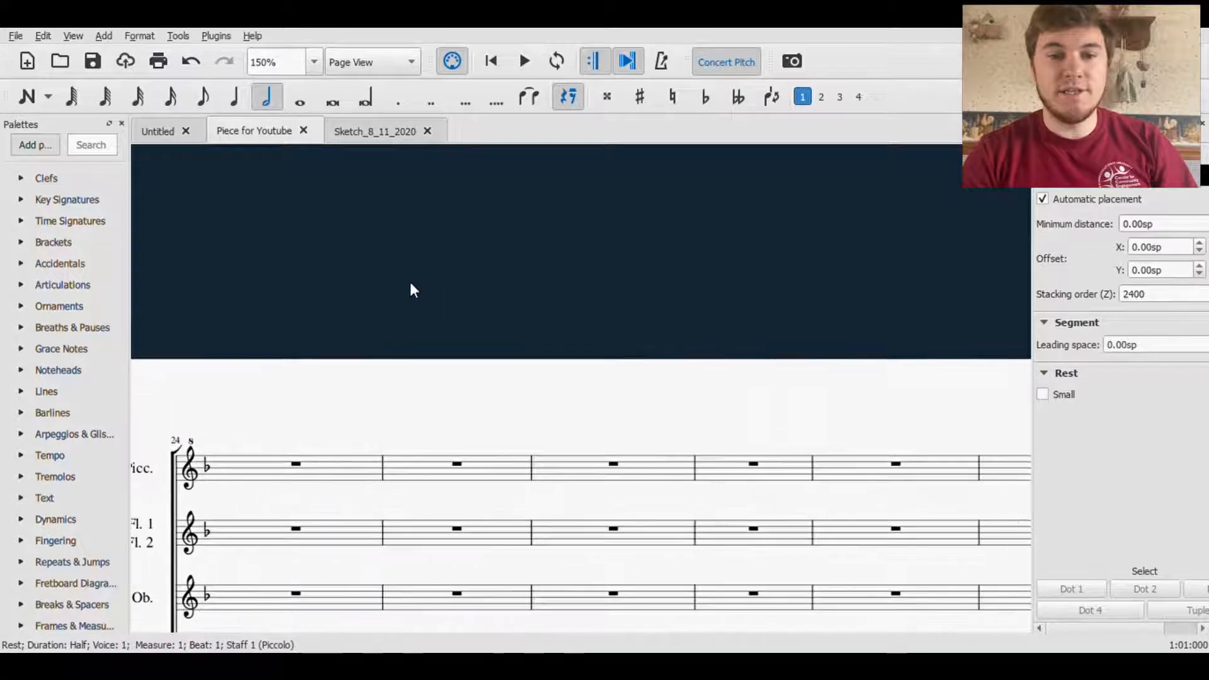
- Set the zoom to 75% and look over all instrument parts on the page starting at measure 30
drag(718, 330, 396, 299)
drag(771, 266, 326, 237)
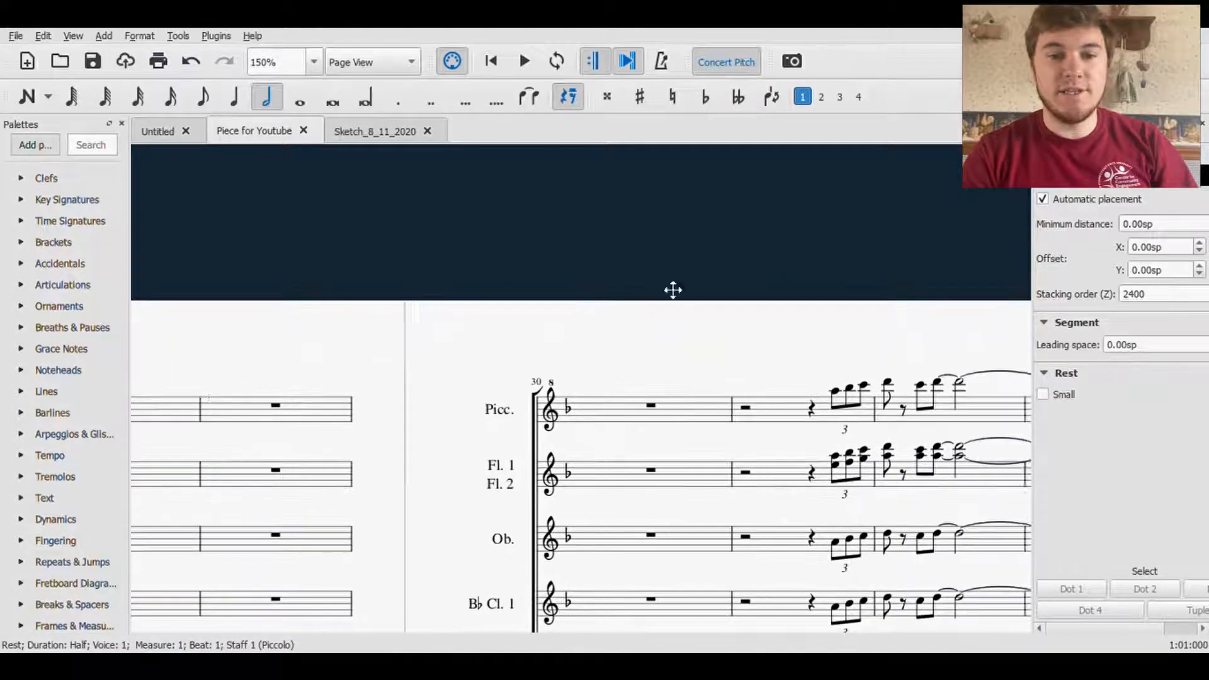
drag(672, 289, 402, 197)
click(313, 71)
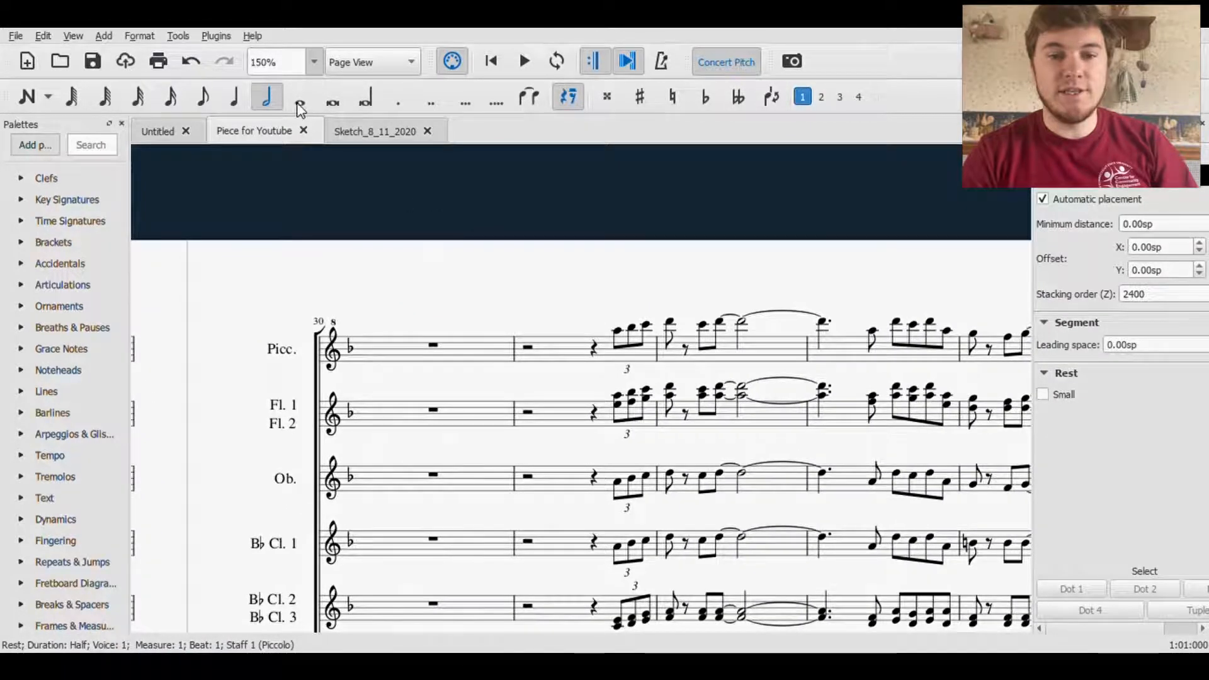
click(301, 108)
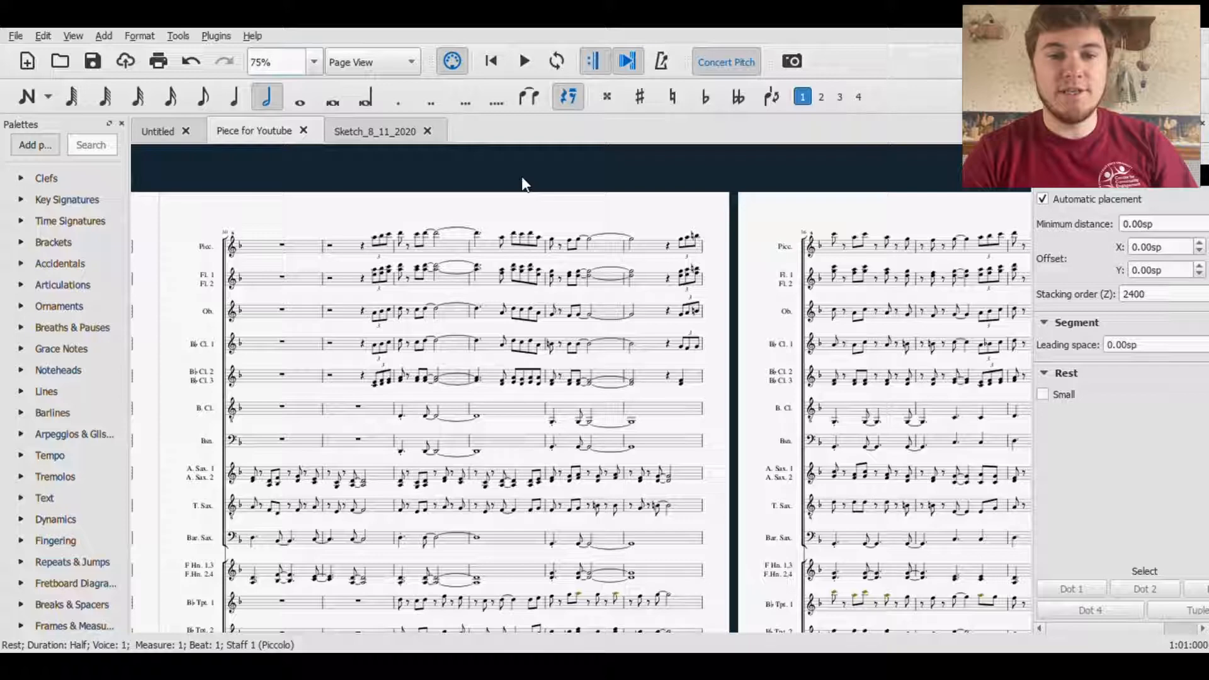
scroll(386, 352, down, 5)
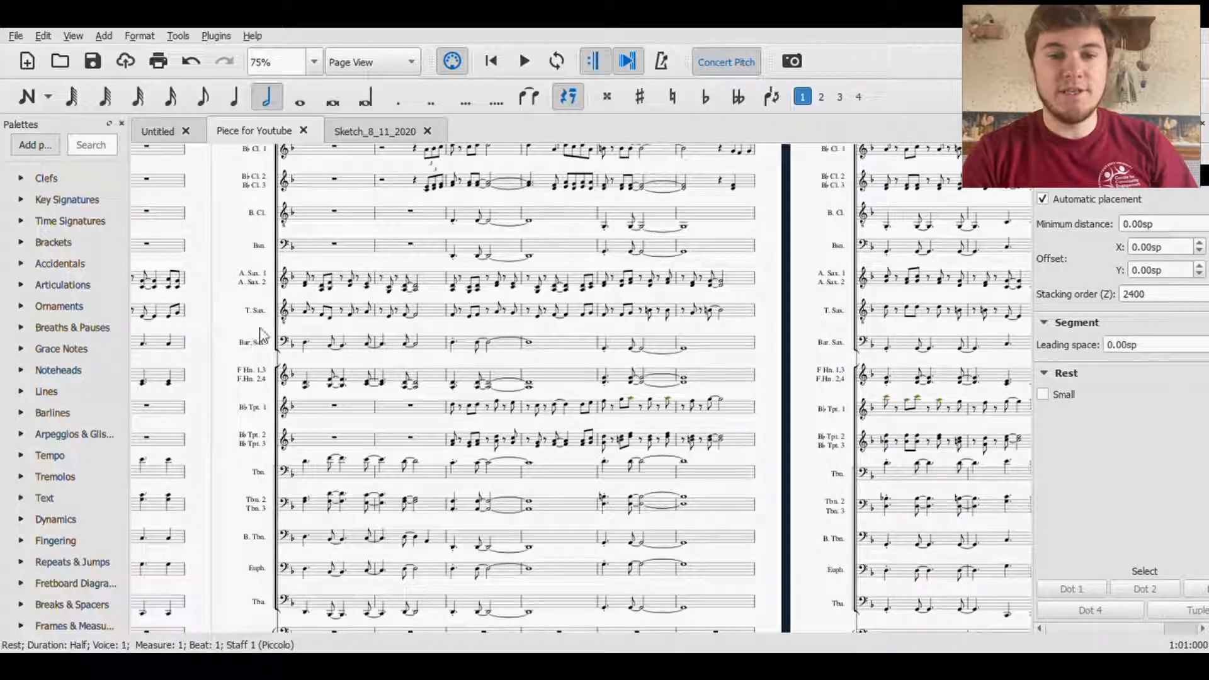
scroll(221, 333, down, 1)
scroll(220, 333, right, 1)
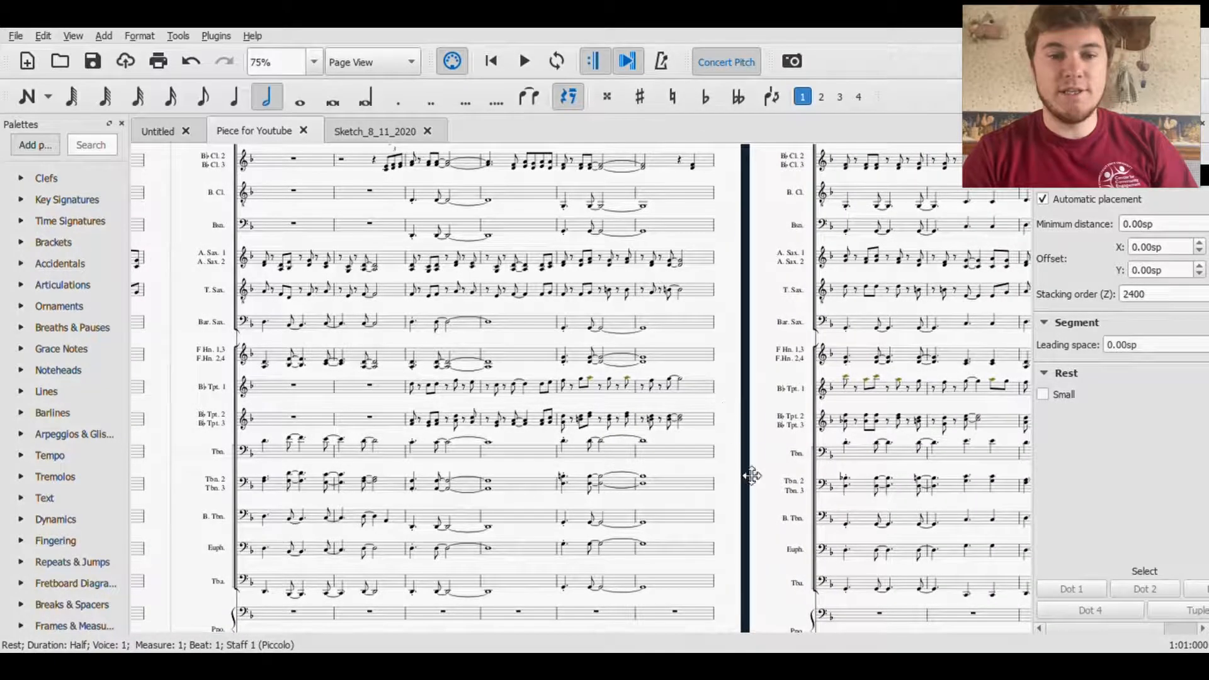
drag(753, 475, 741, 517)
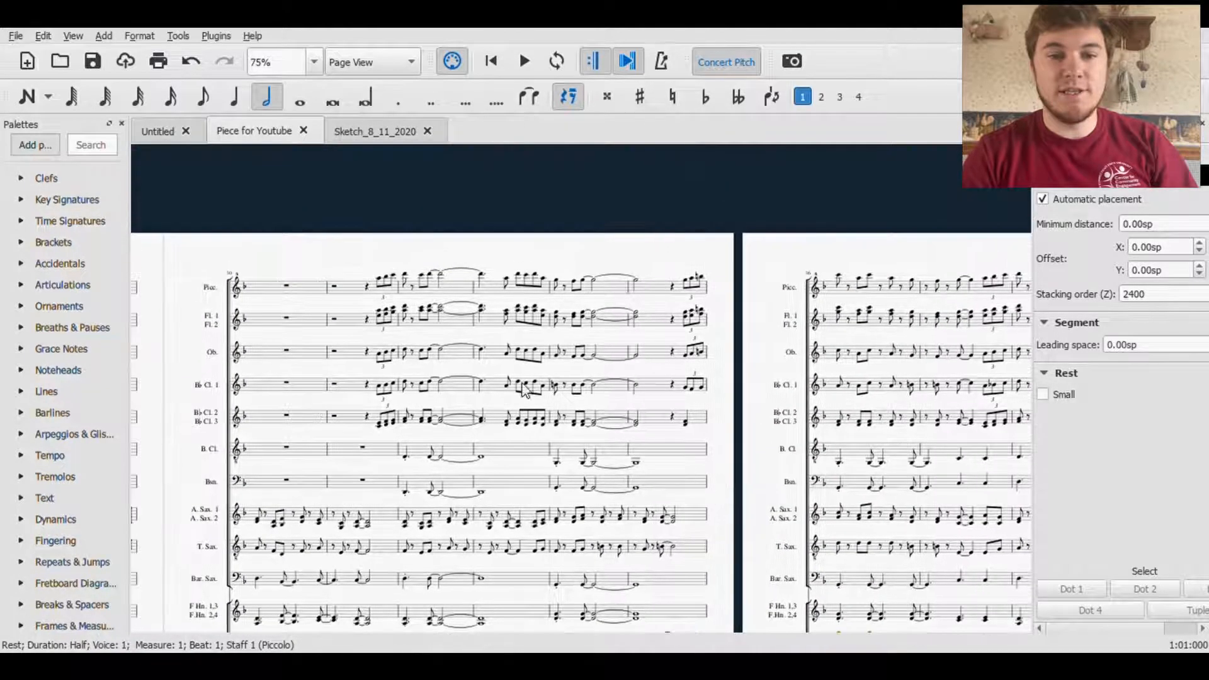
- Set the zoom to 100% and play the score from the piccolo's measure 31 through measure 39
click(313, 62)
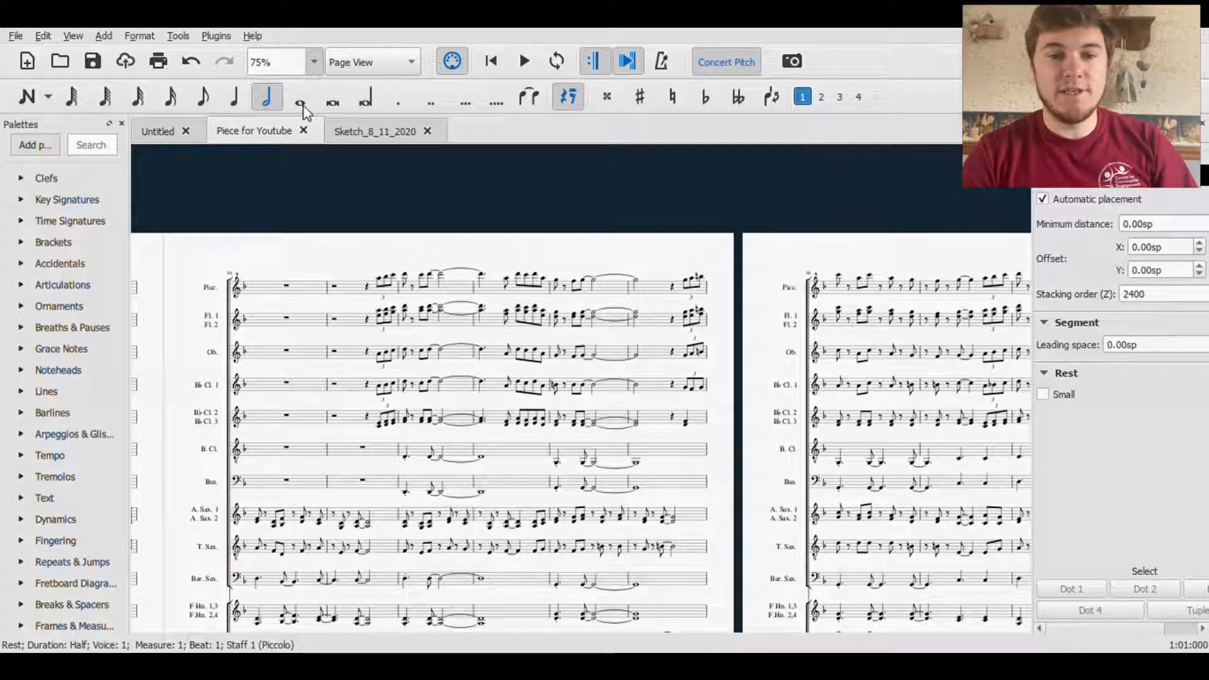
click(306, 122)
drag(438, 300, 392, 251)
click(360, 278)
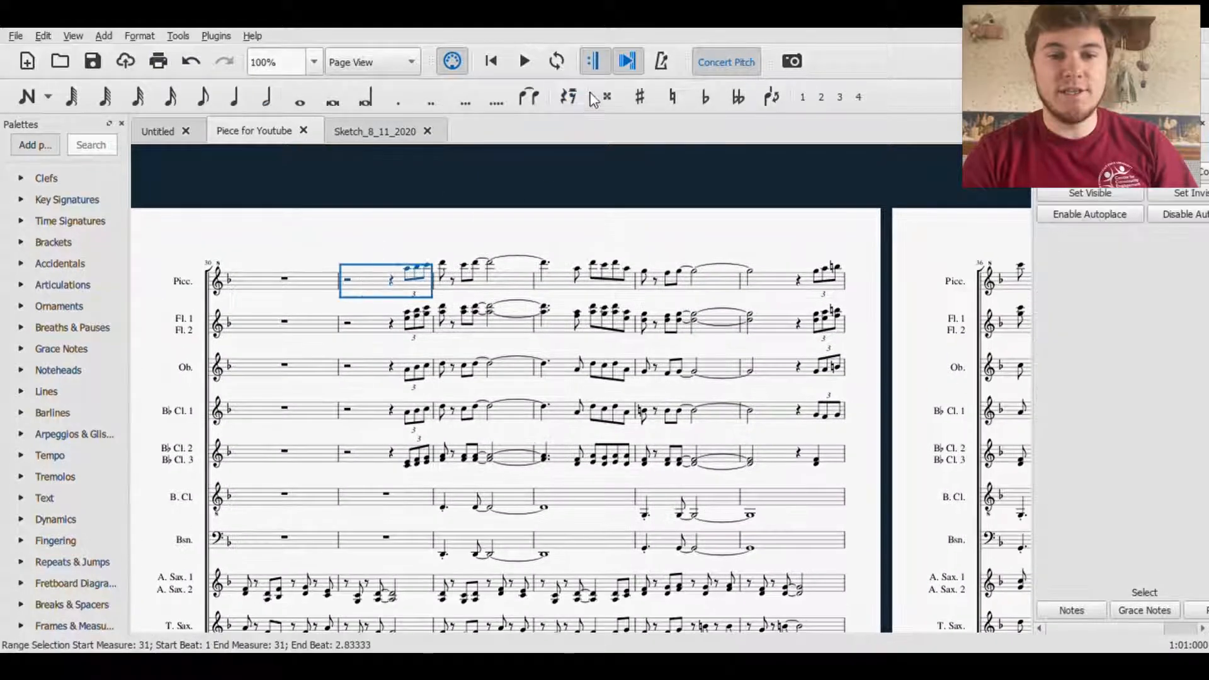
click(525, 62)
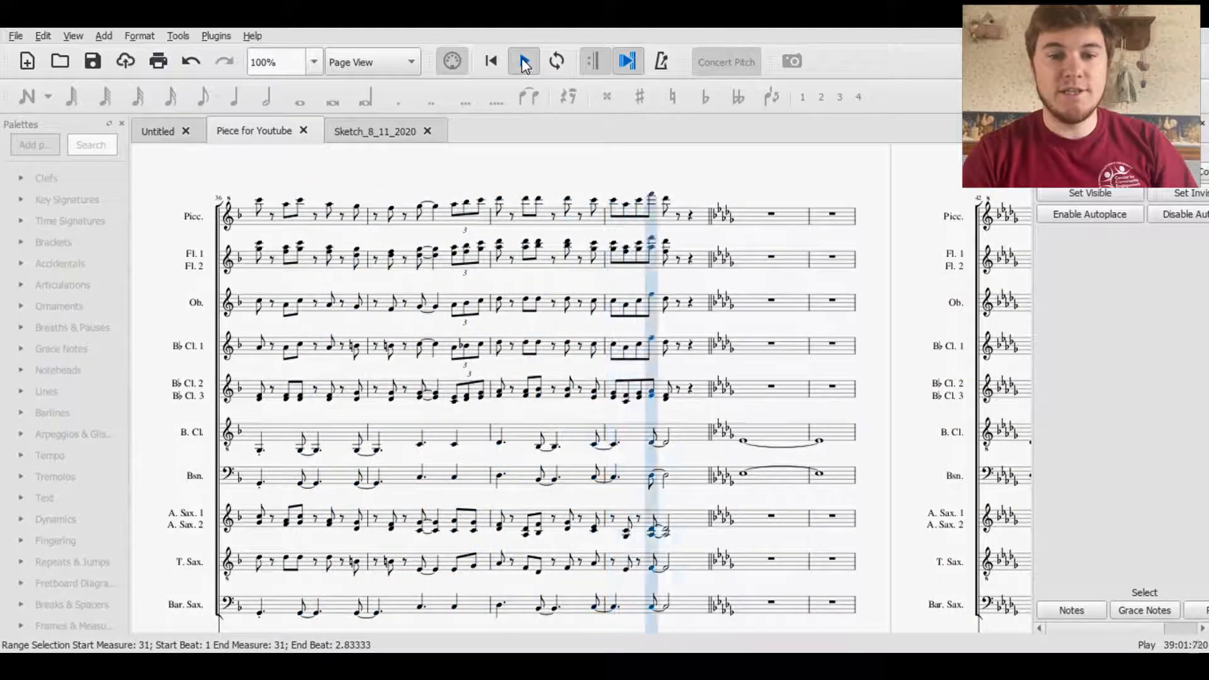
click(523, 63)
- Return to the page starting at measure 30, clear the range selection, and inspect the piccolo's opening eighth notes in measure 32
drag(349, 188, 685, 183)
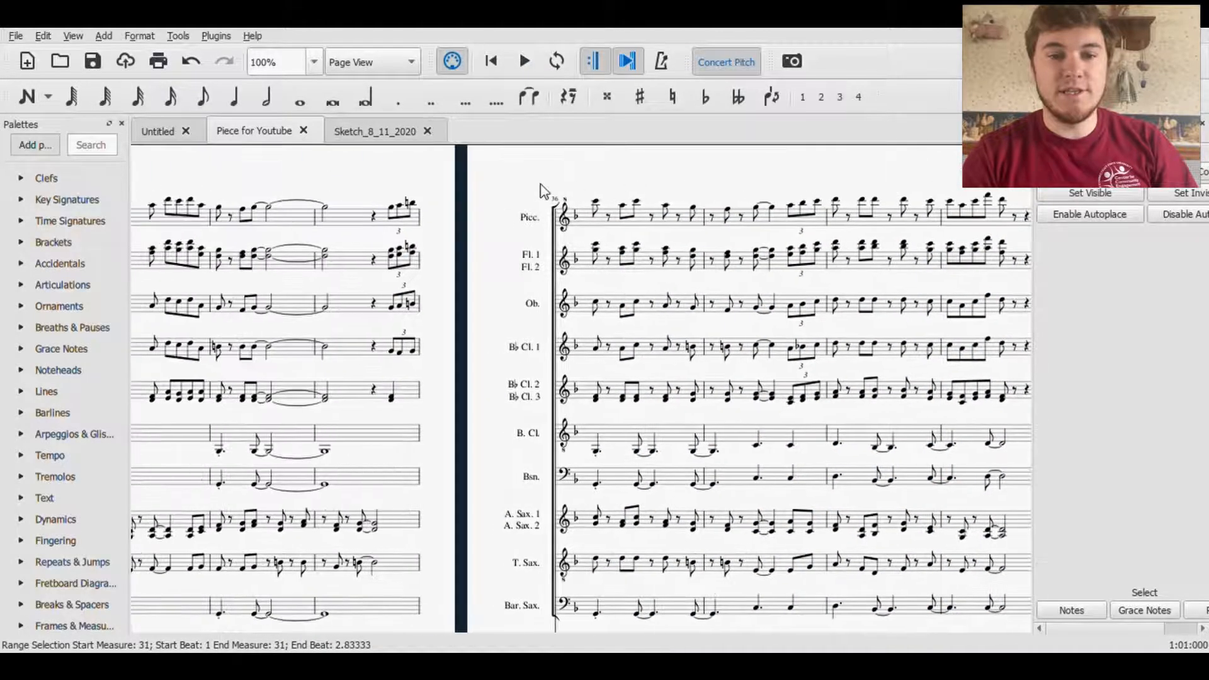
drag(439, 176, 700, 175)
drag(526, 161, 655, 161)
click(655, 169)
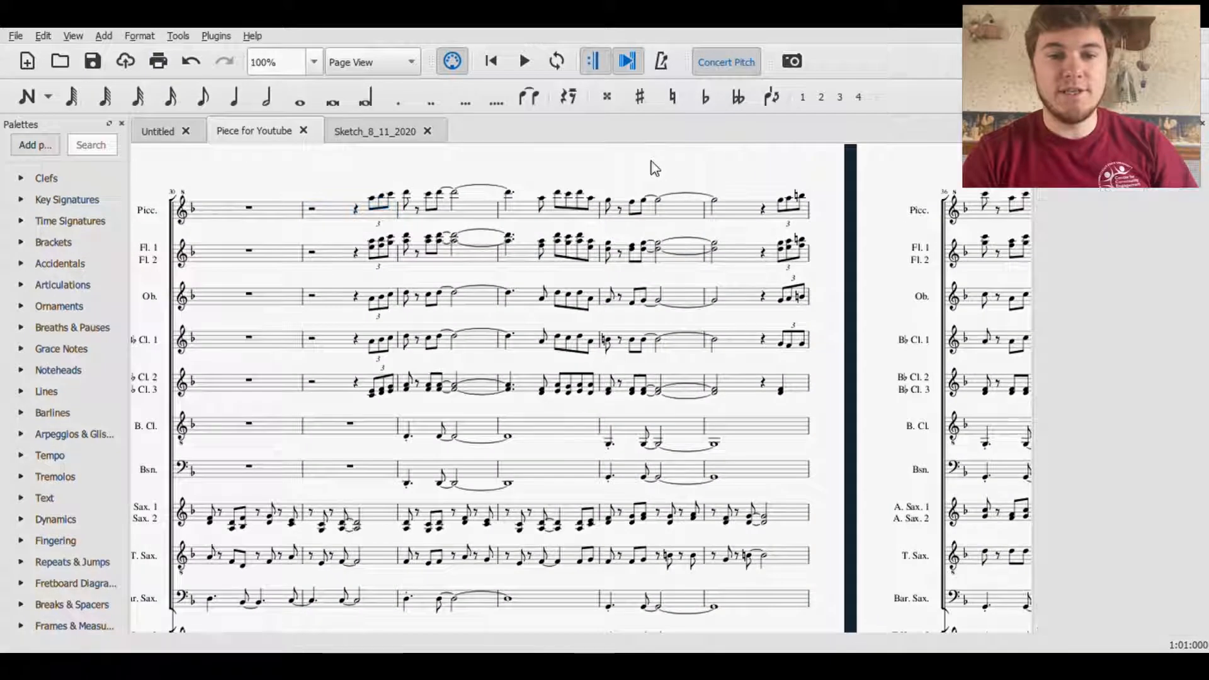
scroll(474, 315, down, 3)
scroll(475, 315, up, 3)
click(406, 196)
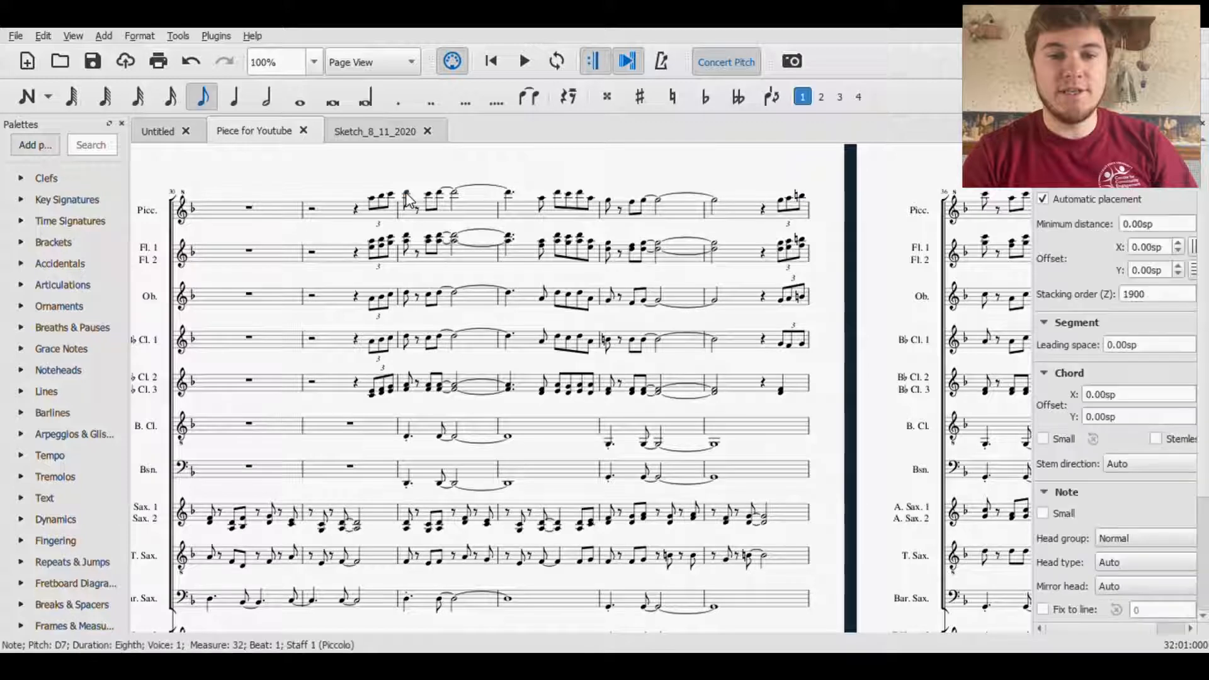
key(Left)
key(Right)
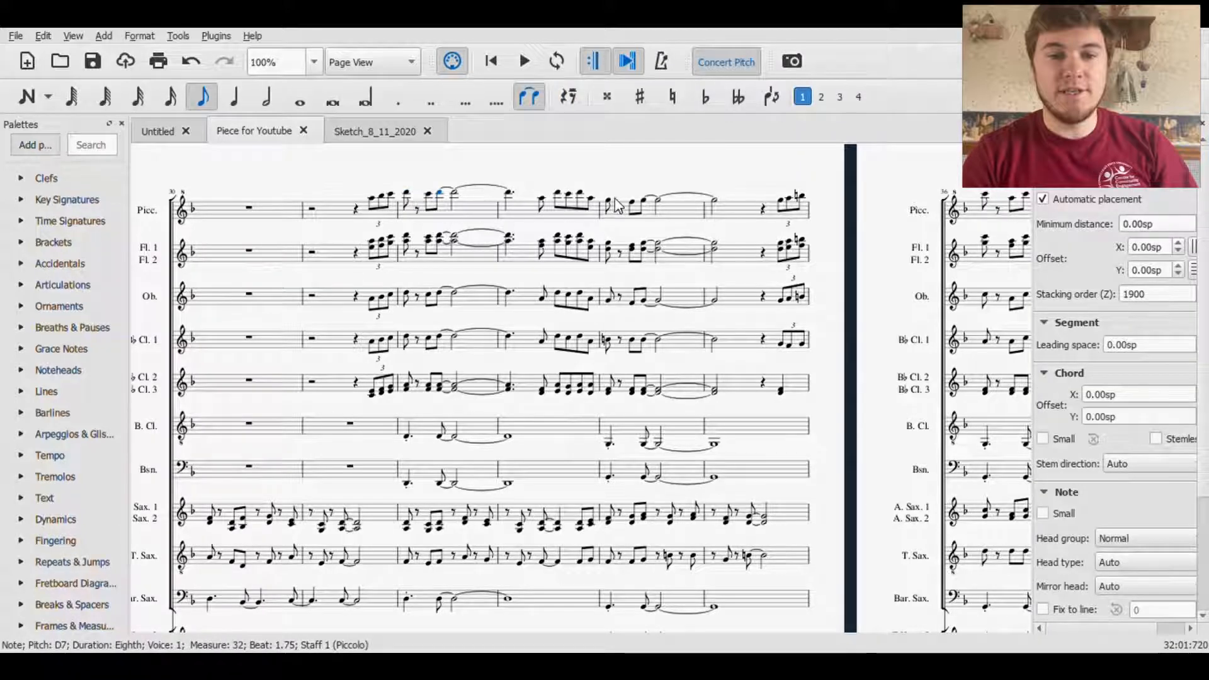
- Step through the piccolo's opening eighth notes in measure 34
click(608, 201)
key(Right)
key(Right)
key(Right)
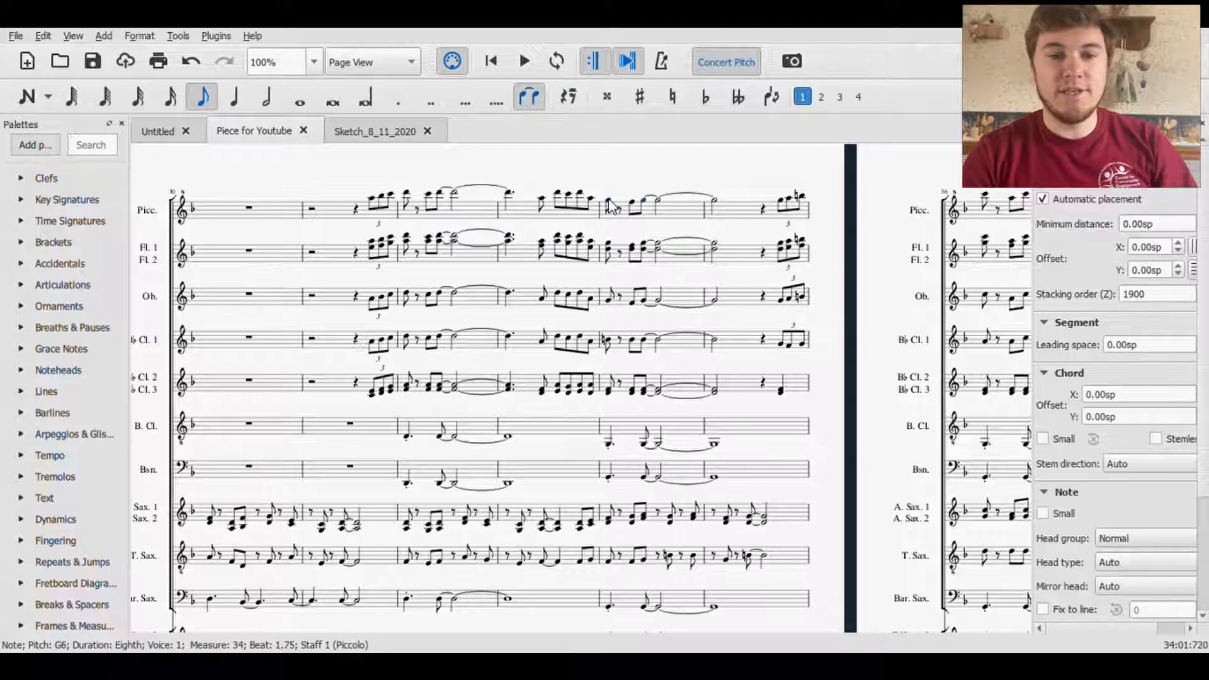
- Examine the woodwind, saxophone and brass parts in the measures from 30 onward and compare their rhythms
drag(859, 198, 329, 208)
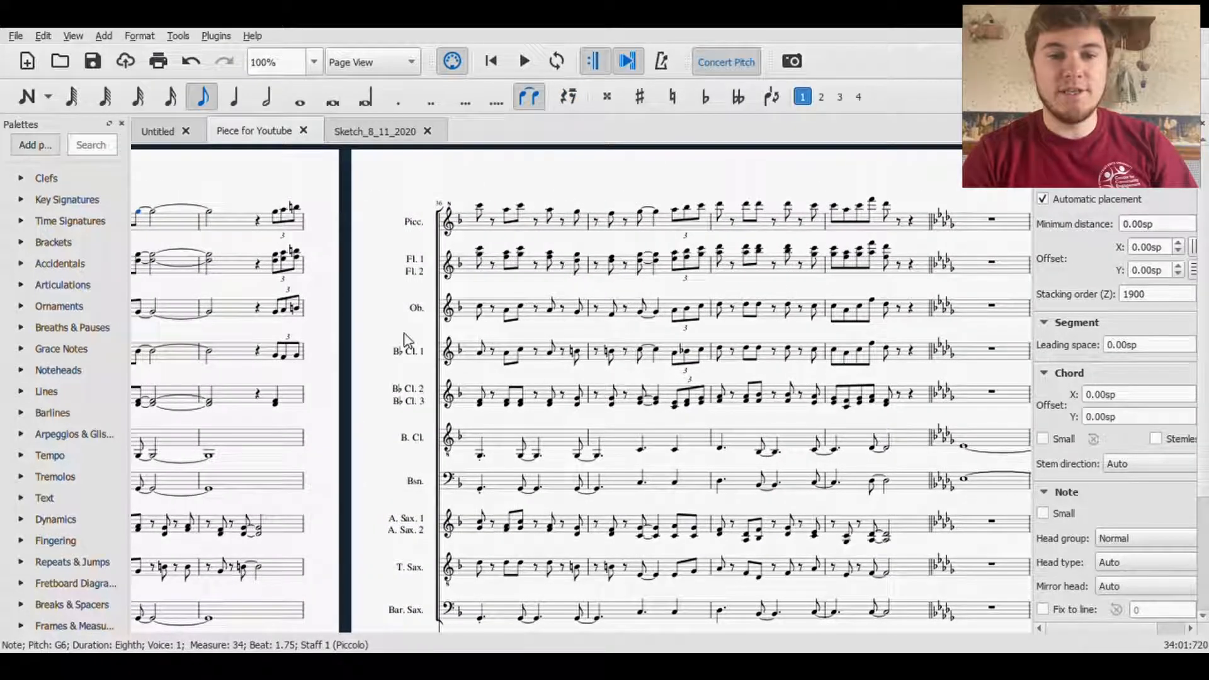
drag(397, 336, 705, 357)
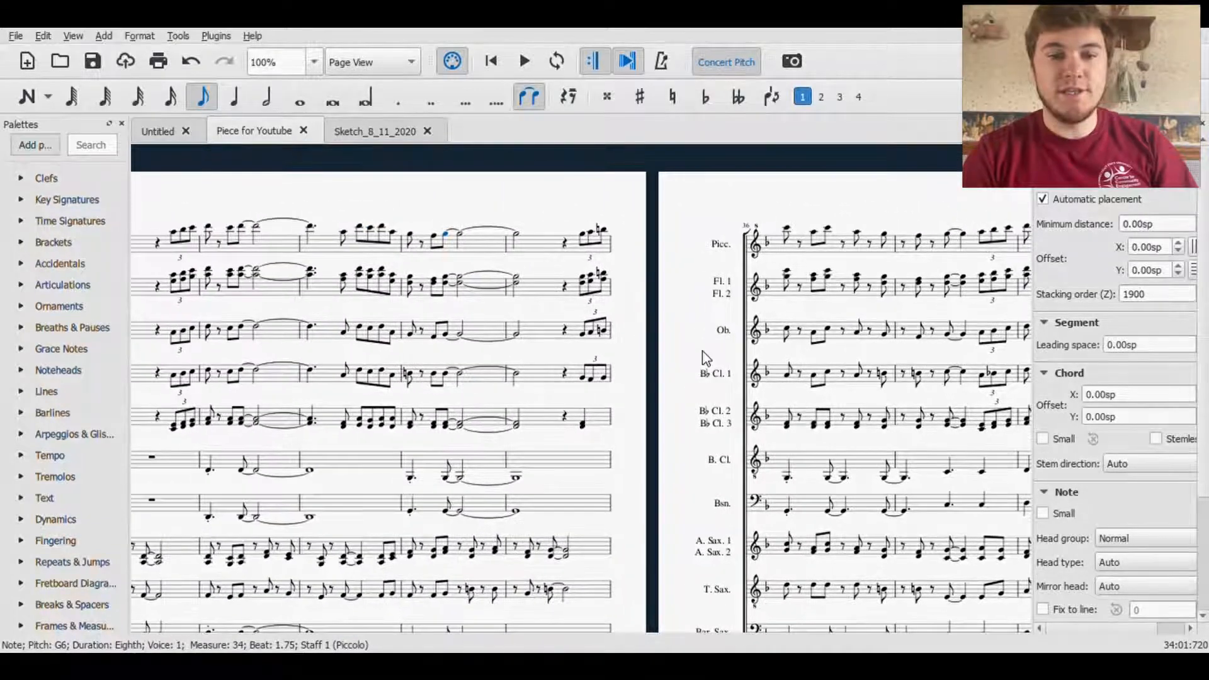
drag(653, 410, 821, 445)
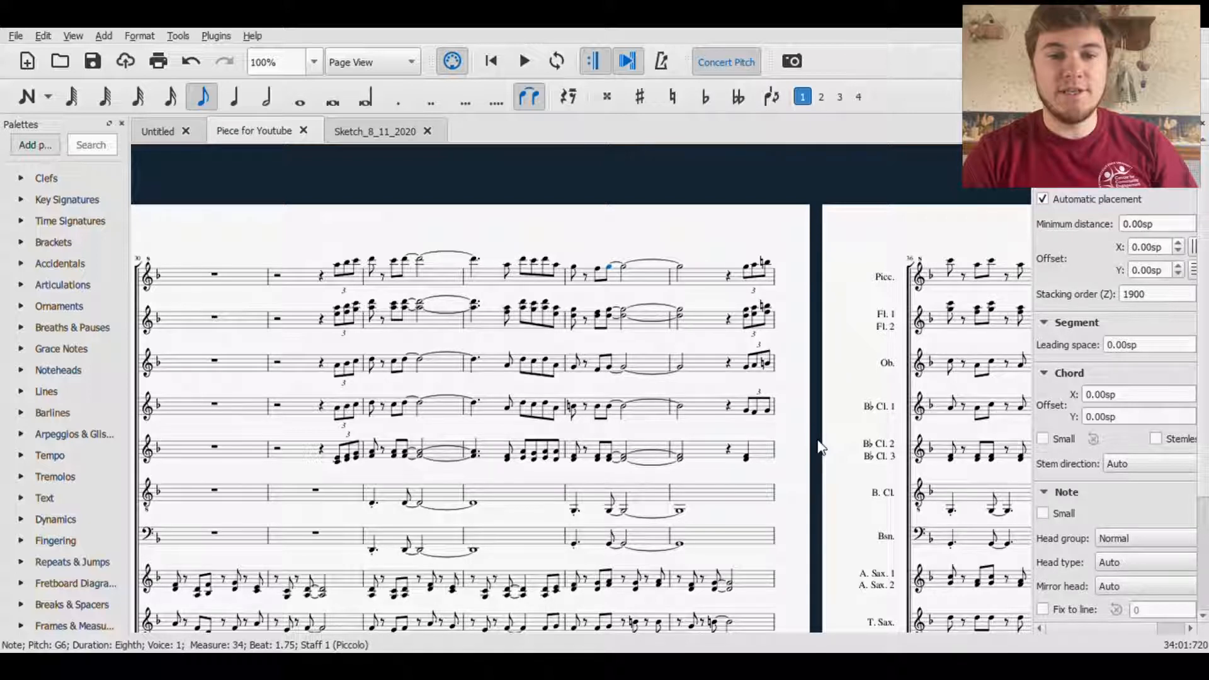
drag(826, 410, 882, 298)
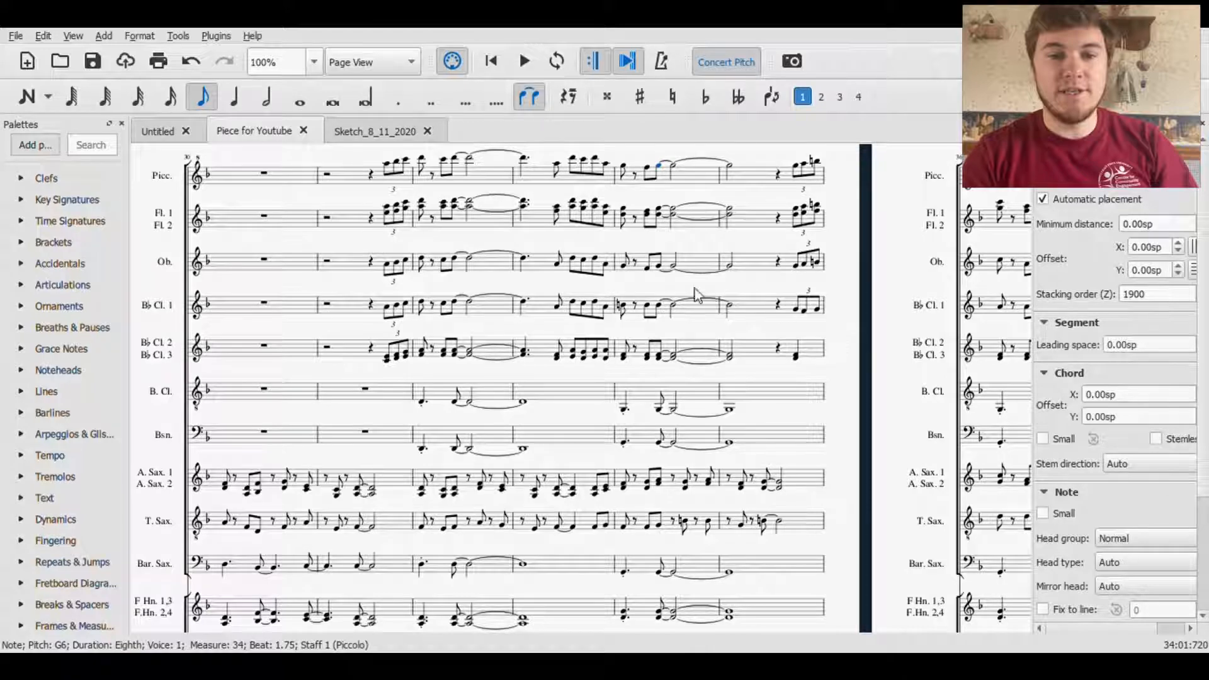
scroll(588, 440, down, 3)
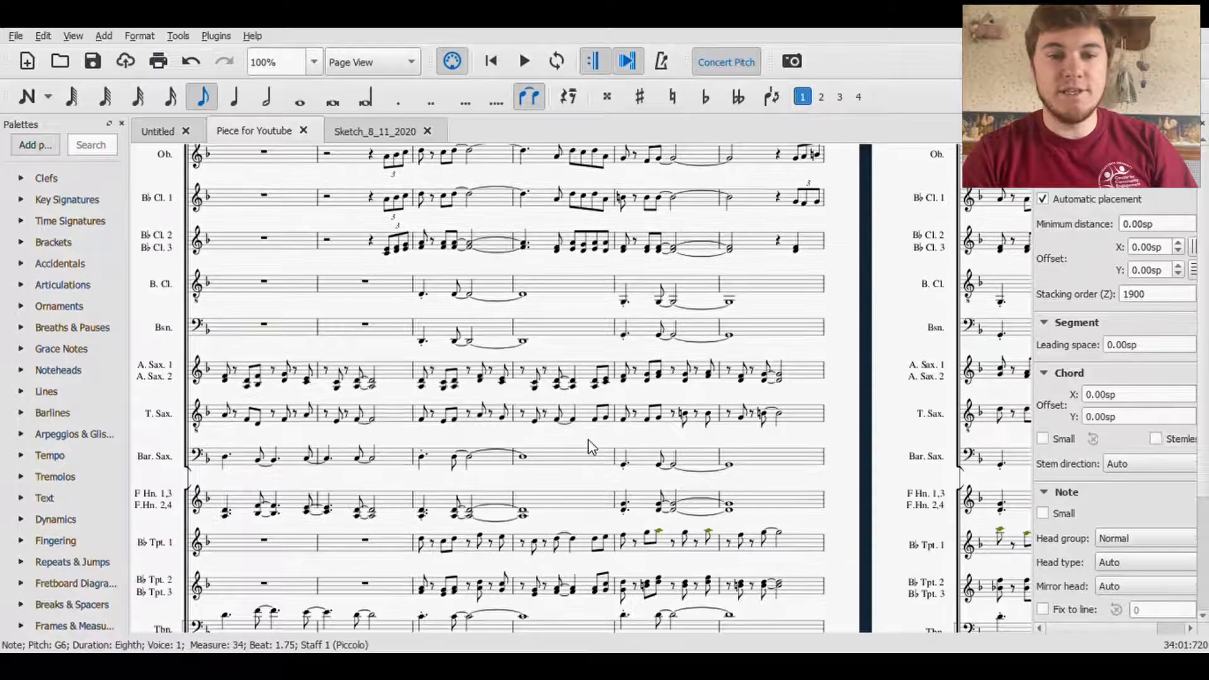
scroll(538, 504, down, 3)
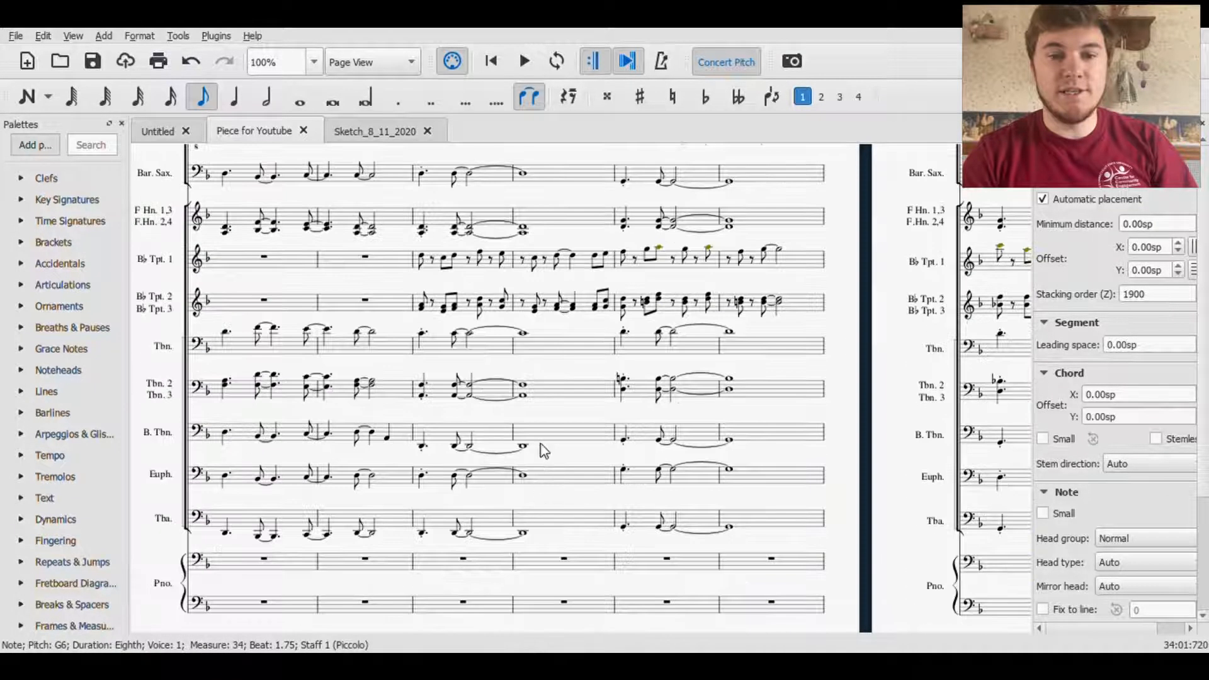
scroll(541, 444, up, 5)
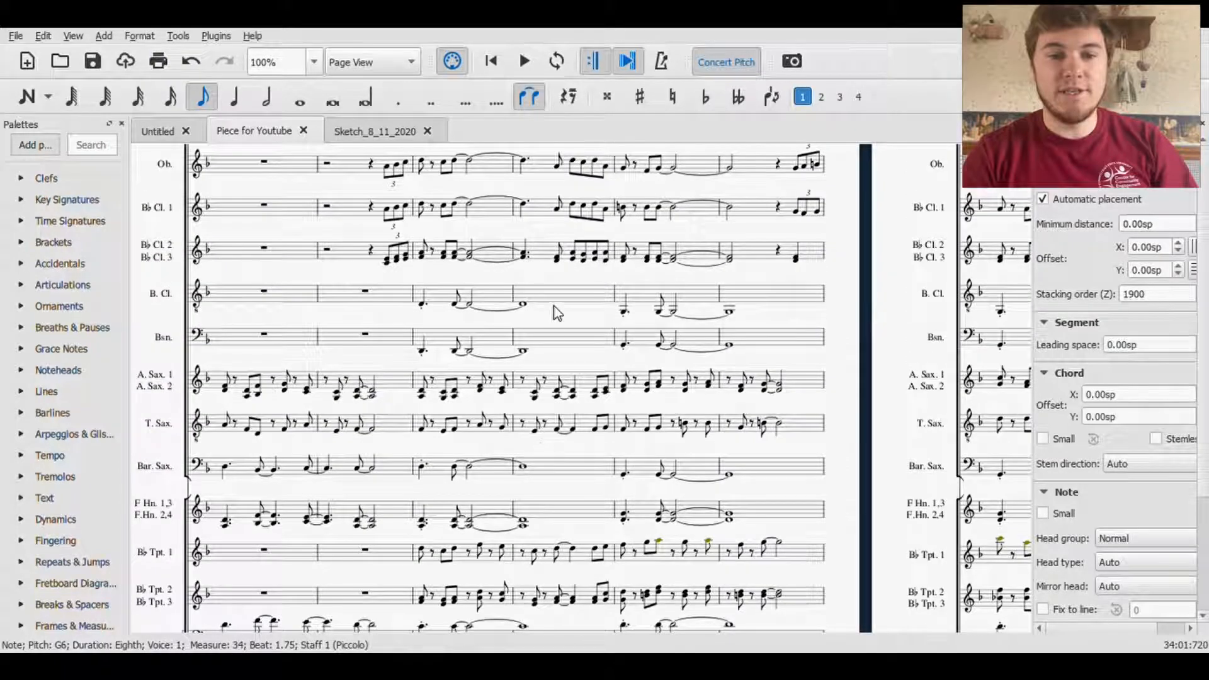
scroll(556, 313, up, 2)
- Play the score briefly from the piccolo's A6 eighth note in measure 33
click(556, 174)
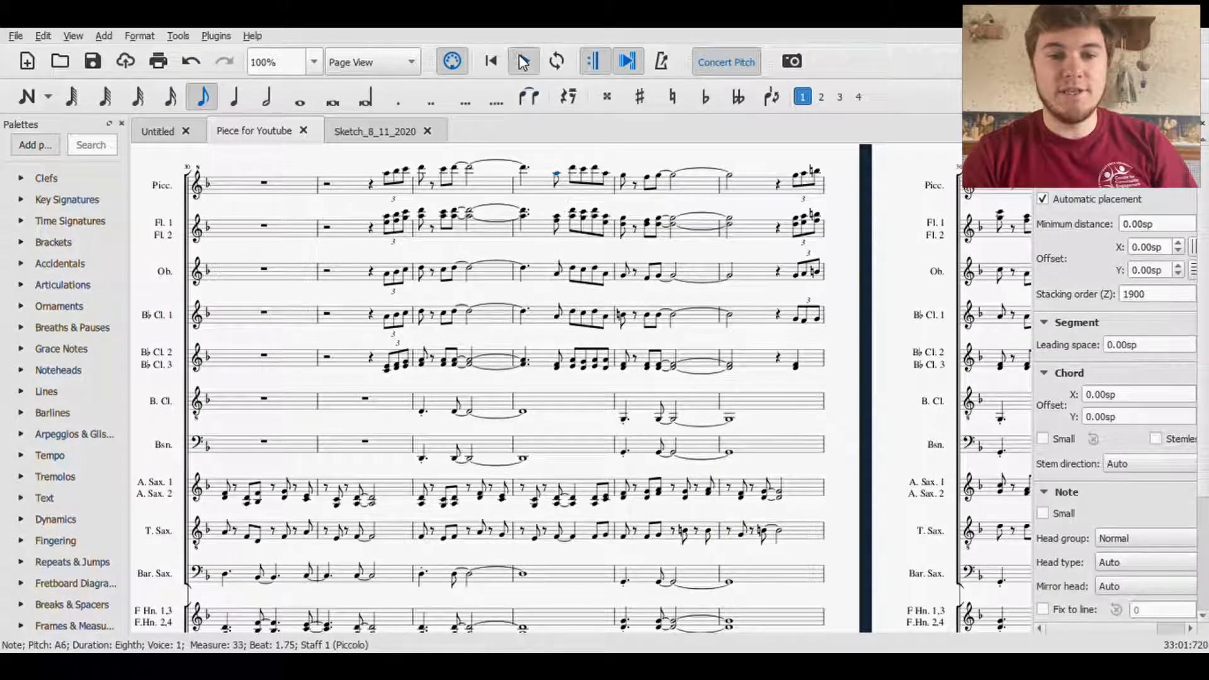
click(523, 61)
click(524, 61)
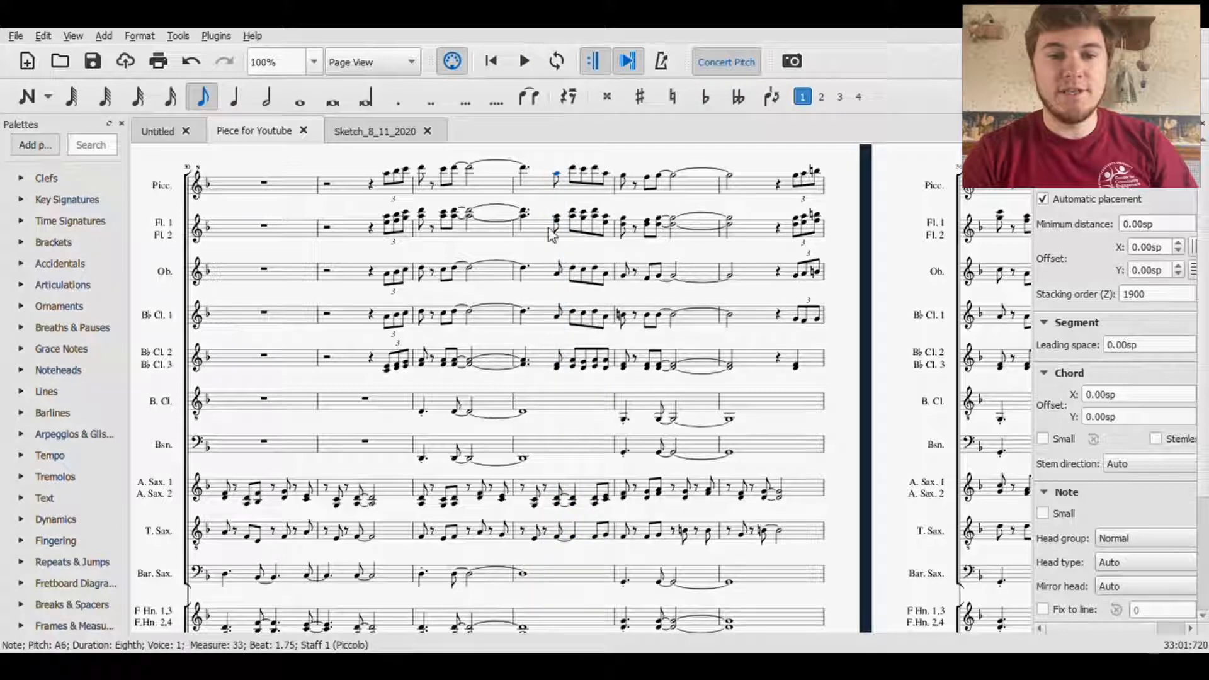
- Clear the selection and pick out the first French horn and euphonium notes of measure 40, after the key change
drag(906, 303, 267, 318)
scroll(359, 235, down, 3)
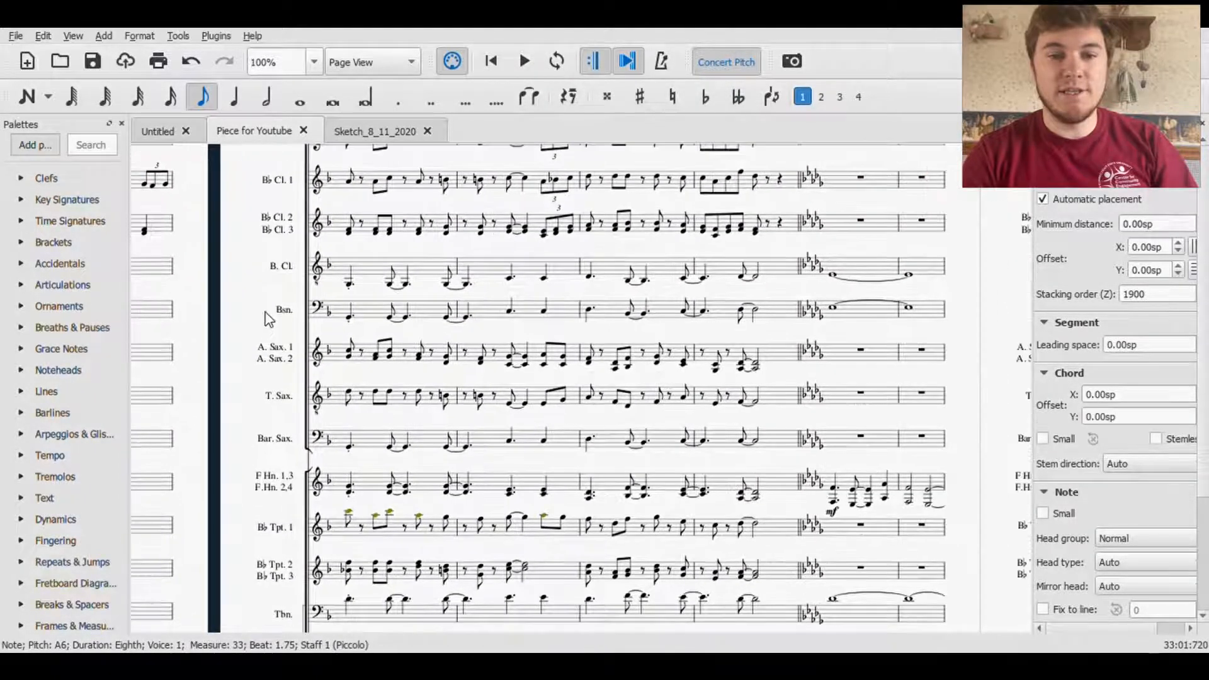
scroll(567, 353, up, 3)
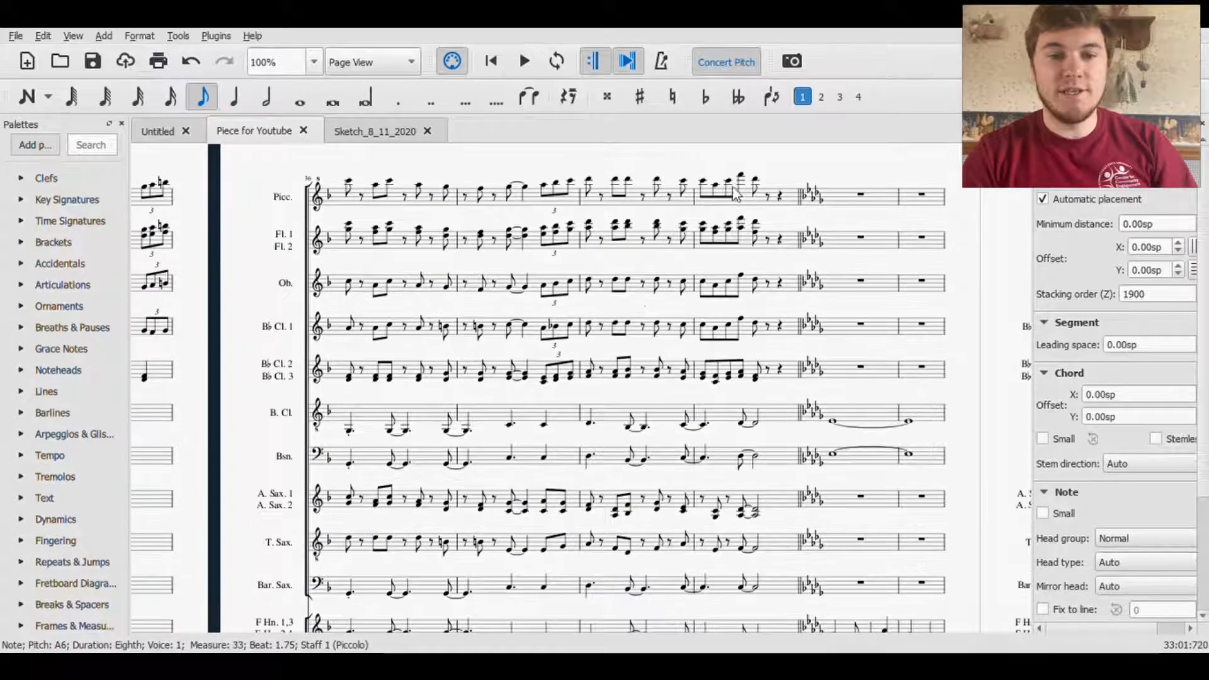
drag(836, 165, 735, 157)
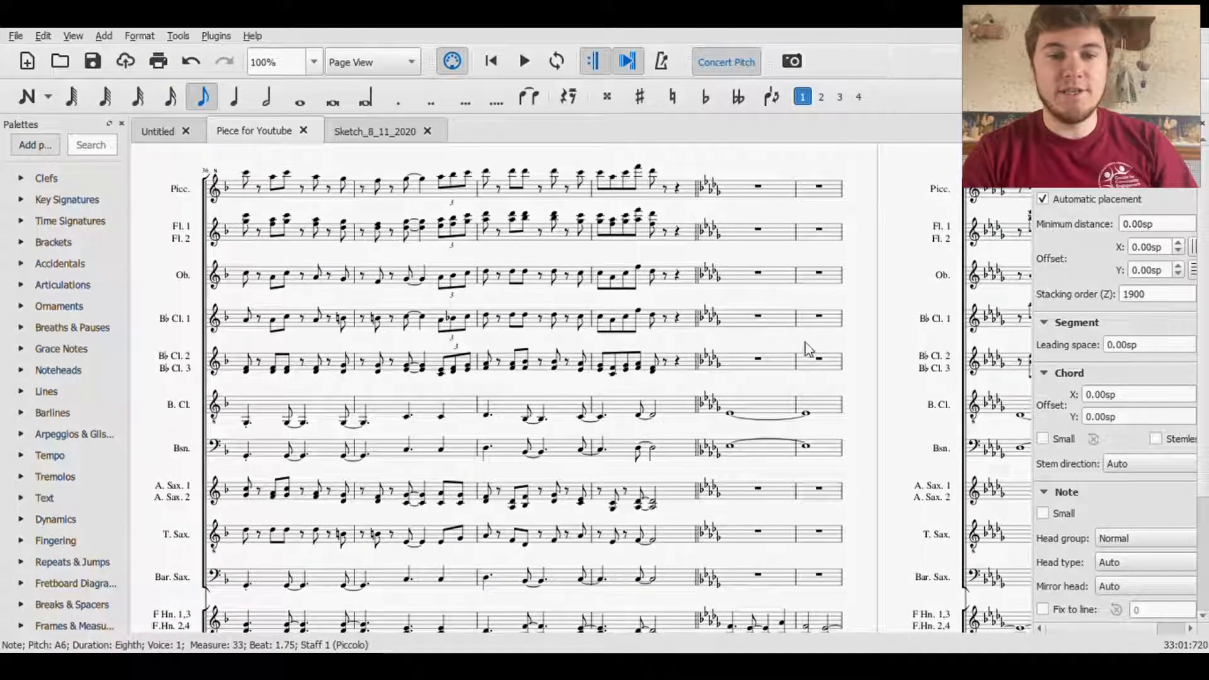
scroll(862, 447, down, 5)
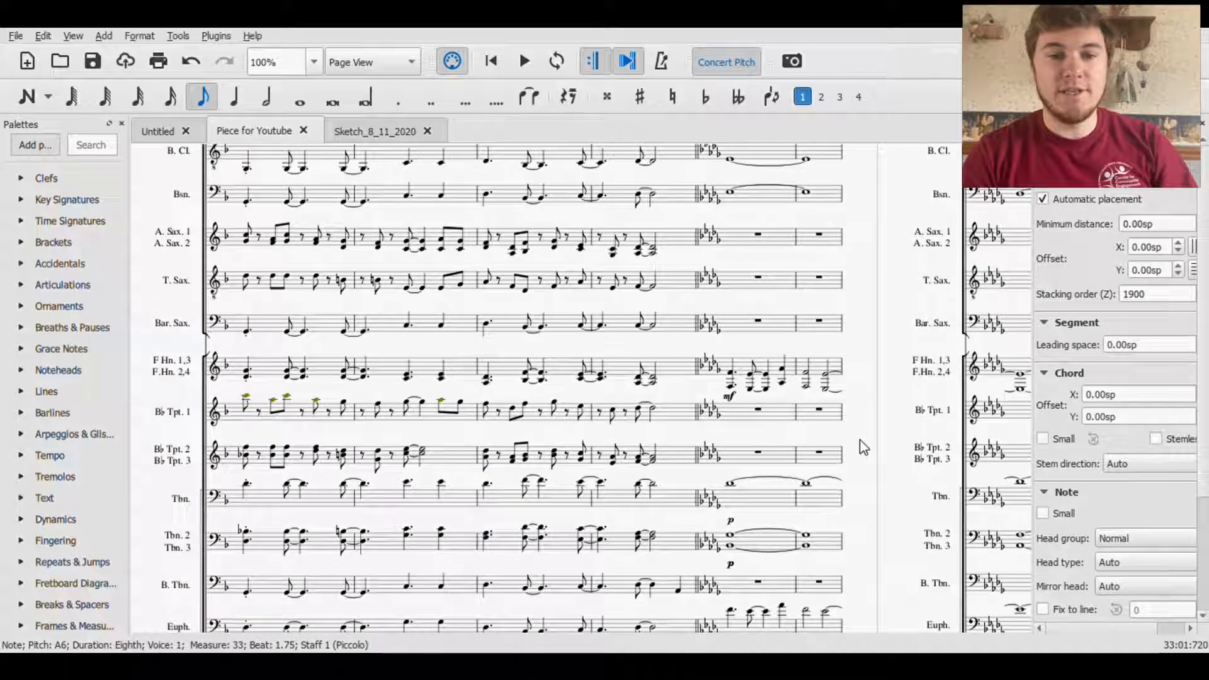
drag(862, 447, 422, 305)
key(Escape)
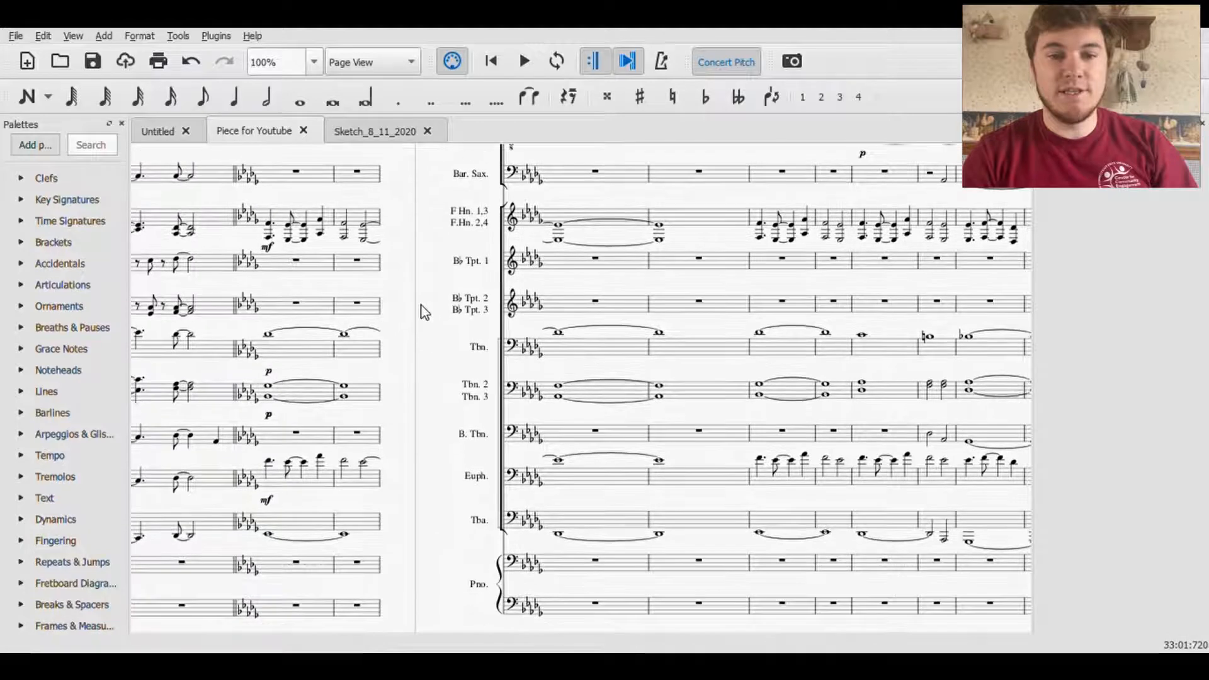
click(269, 227)
click(269, 463)
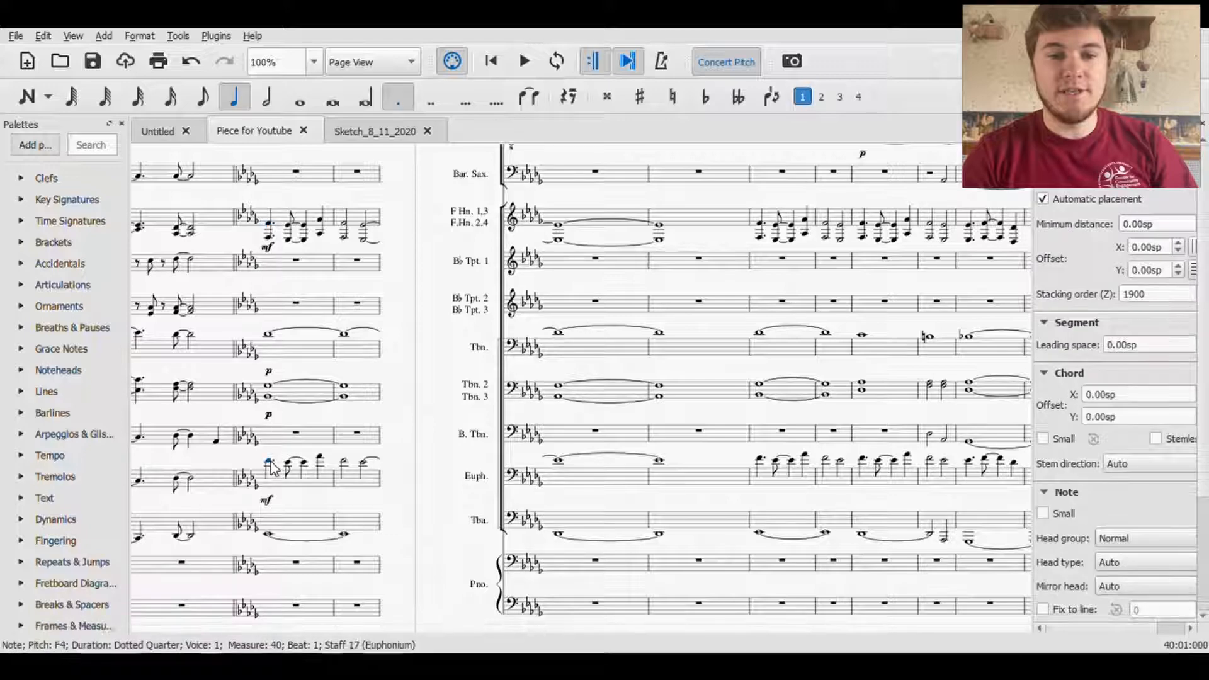
- Set the zoom to 50% and play the score from the piccolo's measure 40, stopping after the passage
click(314, 60)
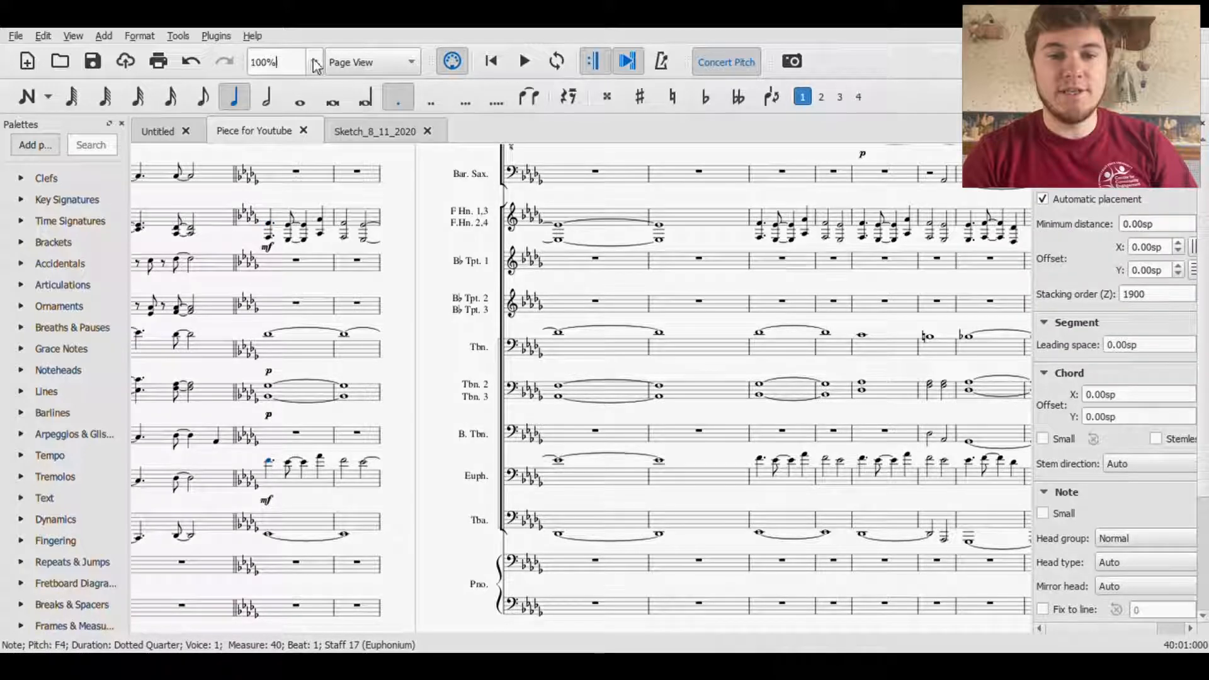
click(296, 96)
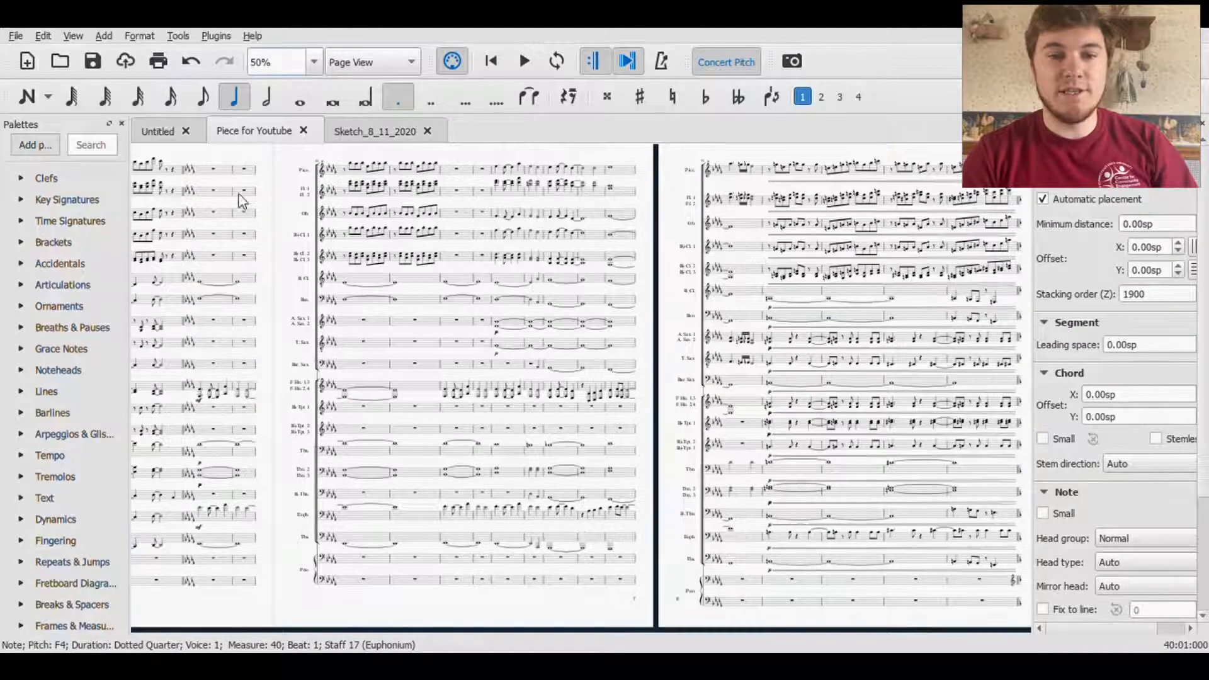
click(215, 165)
click(526, 62)
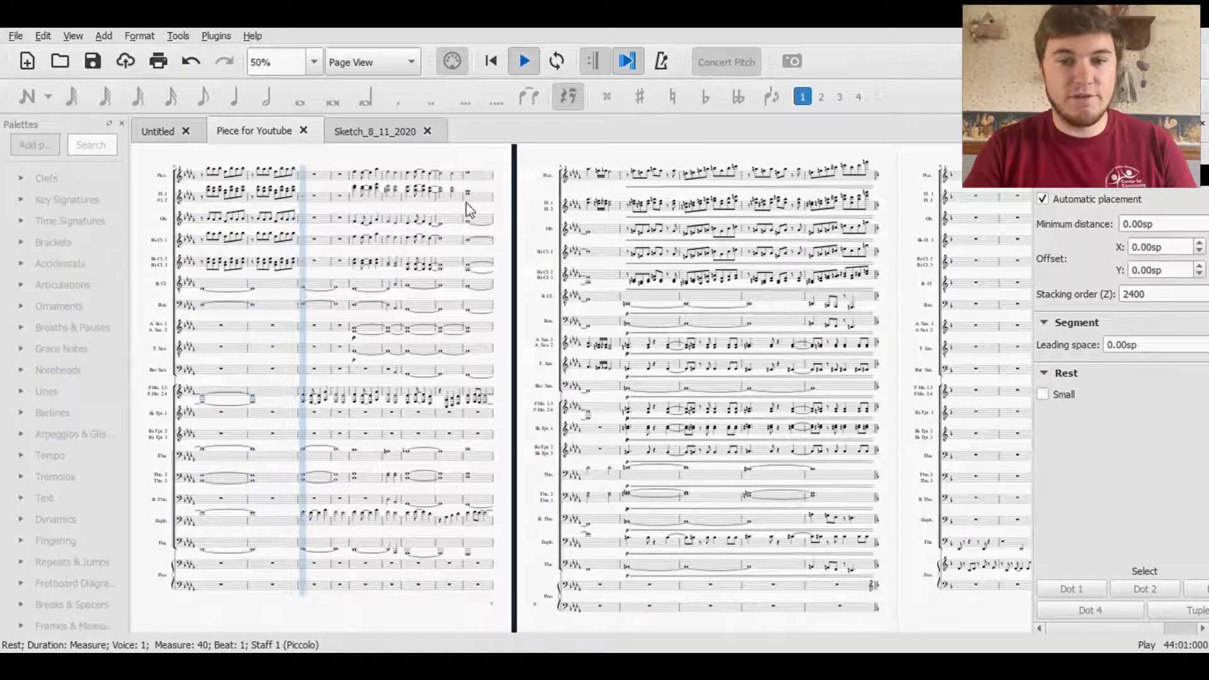
click(524, 63)
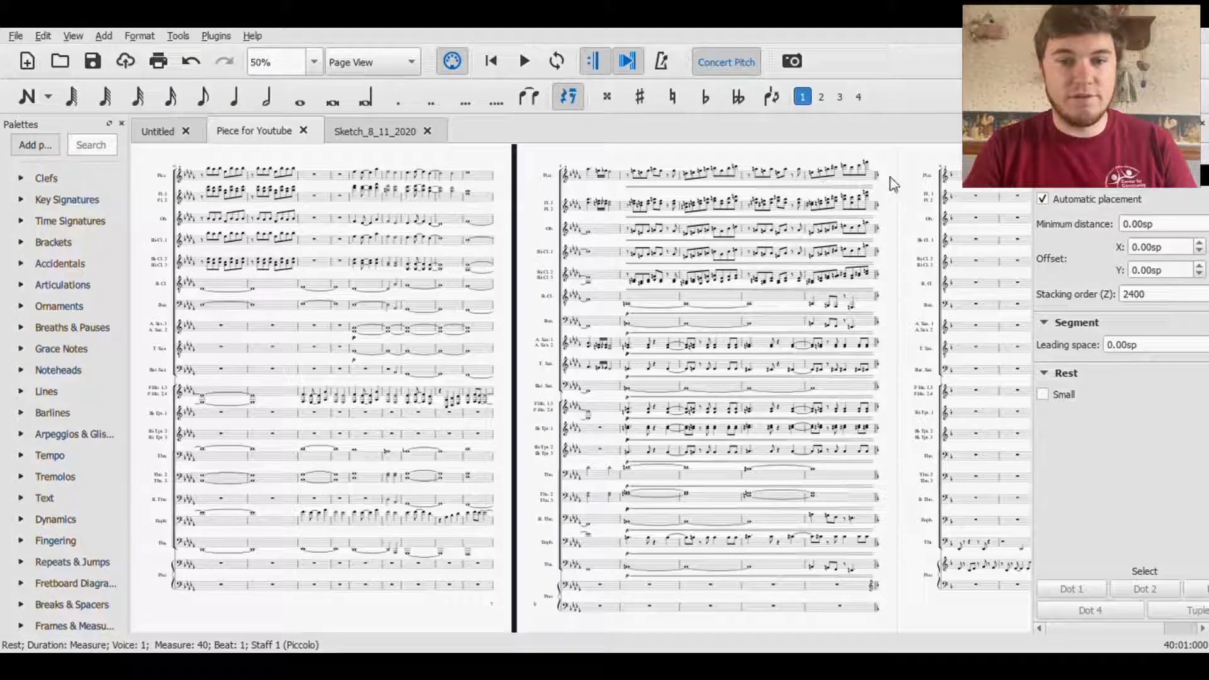
- Set the zoom to 100% and bring the page starting at measure 51 into view
click(313, 68)
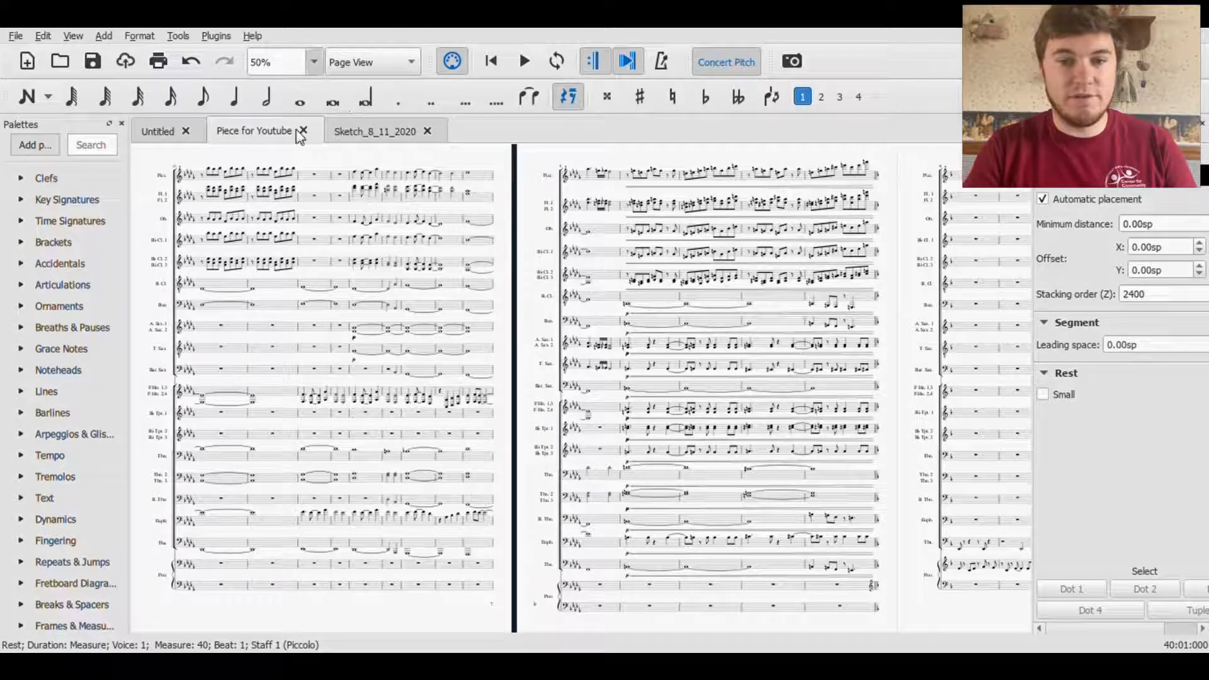
click(298, 120)
drag(716, 175, 7, 194)
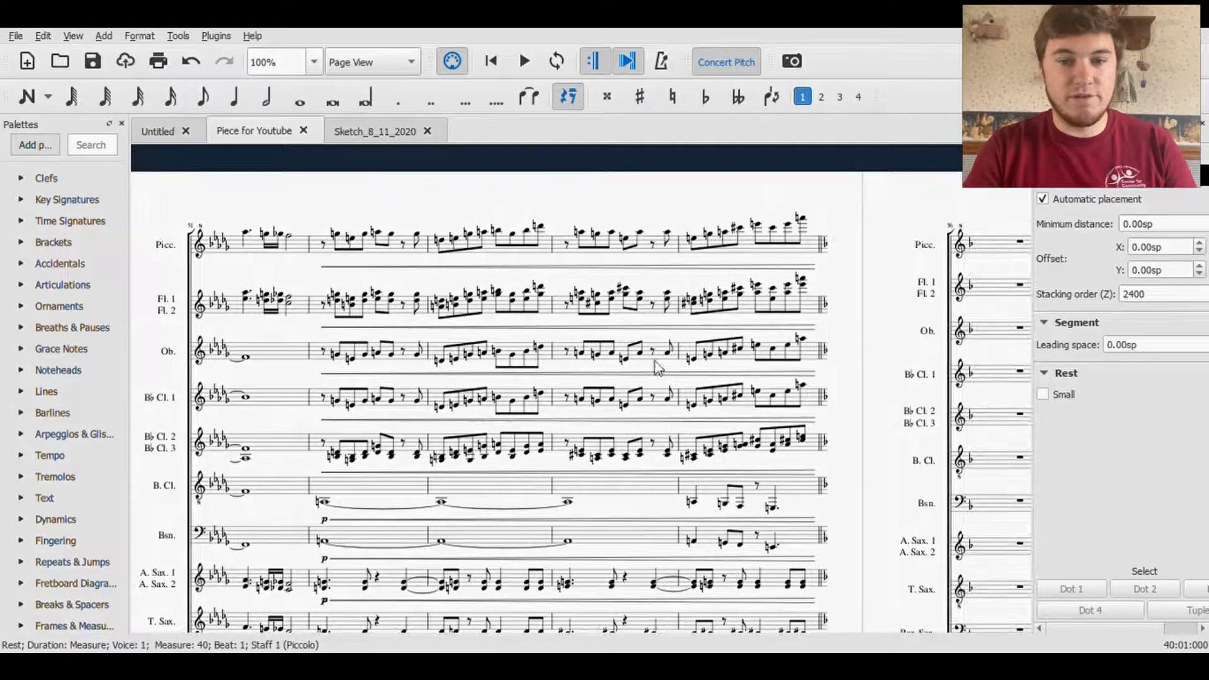
- Pick out the French horns' B♭3 quarter note in measure 49 and step through their line to the E♭4 eighth note in measure 50
drag(278, 210, 1001, 239)
drag(370, 218, 941, 173)
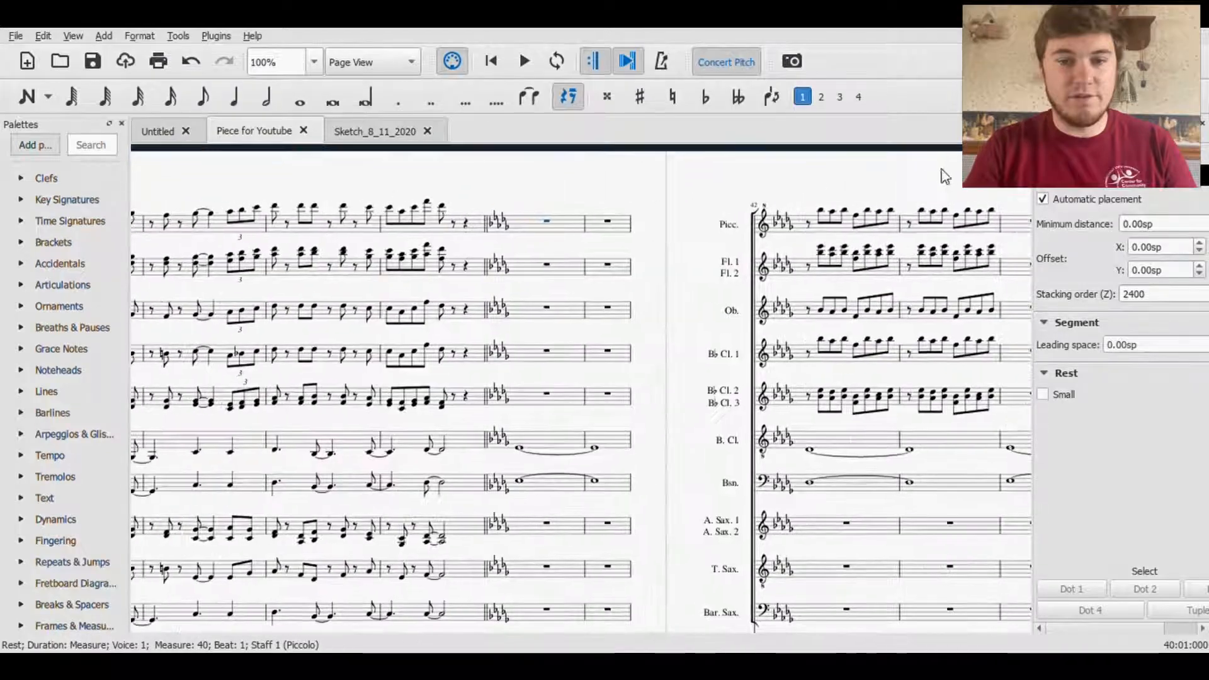
scroll(648, 173, down, 4)
drag(610, 343, 518, 88)
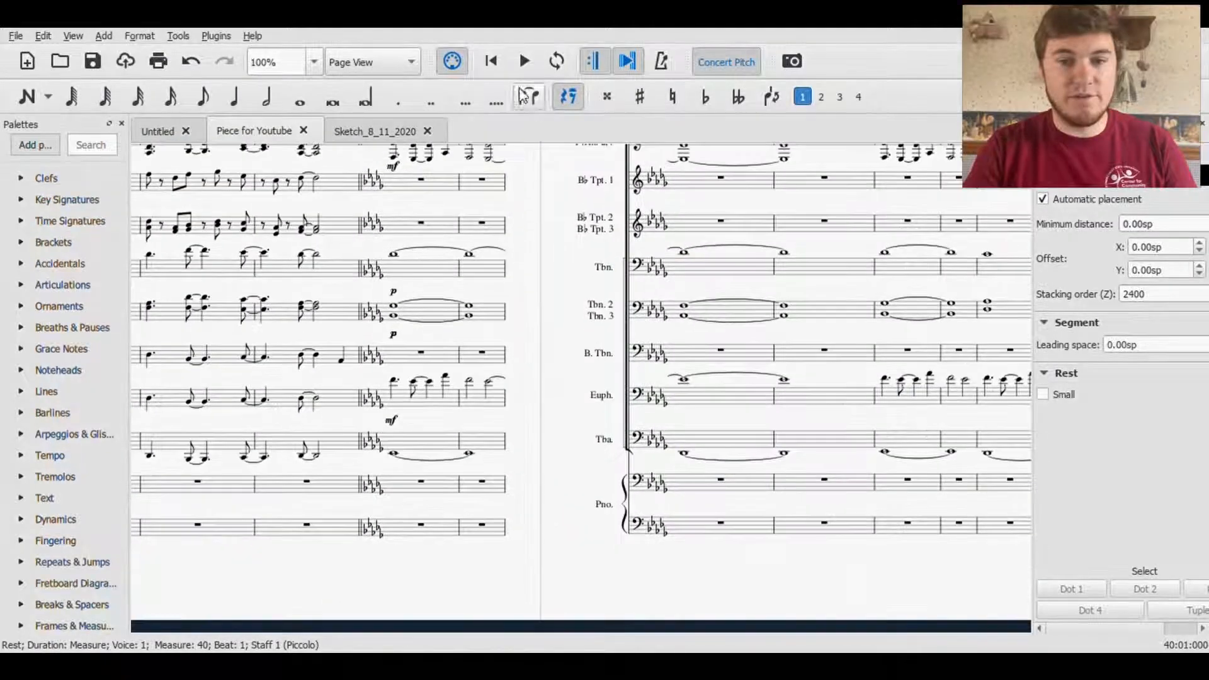
drag(555, 329, 469, 452)
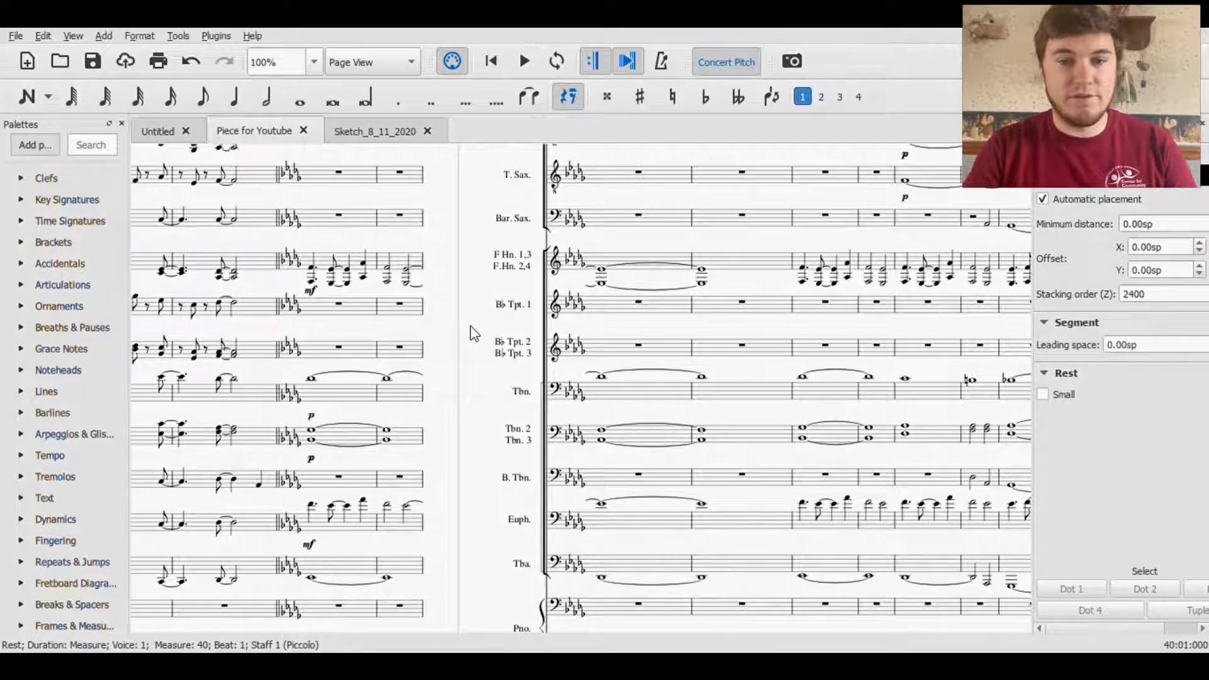
drag(781, 296, 446, 282)
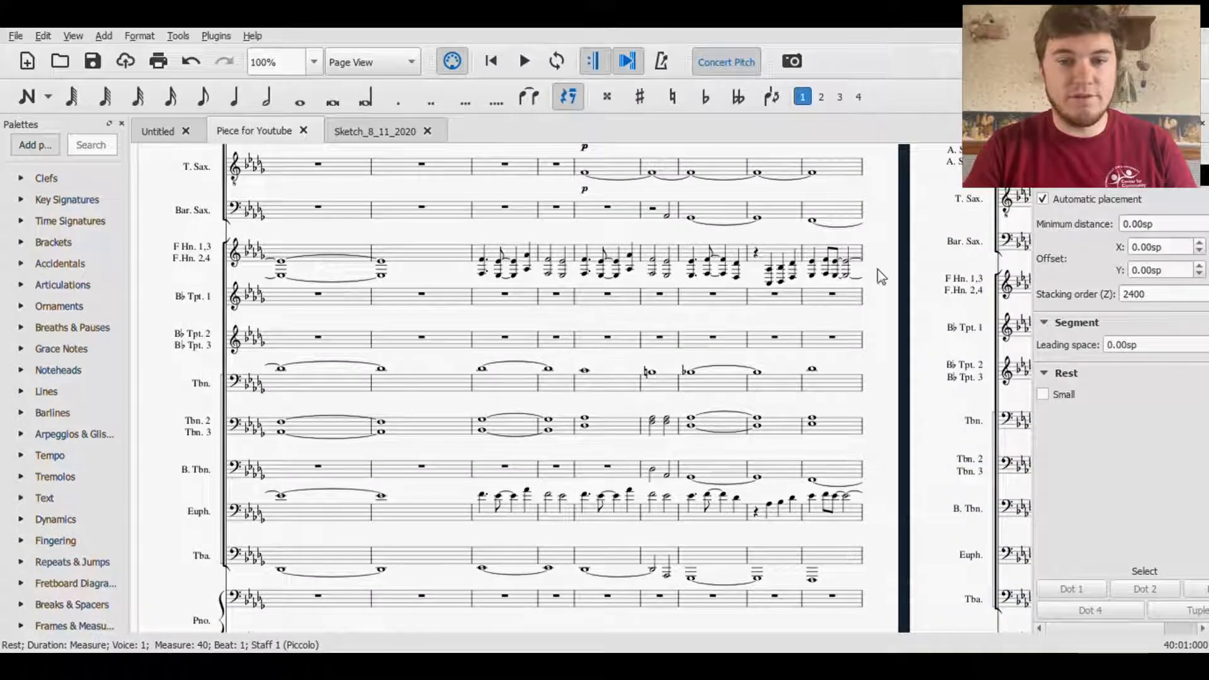
click(769, 277)
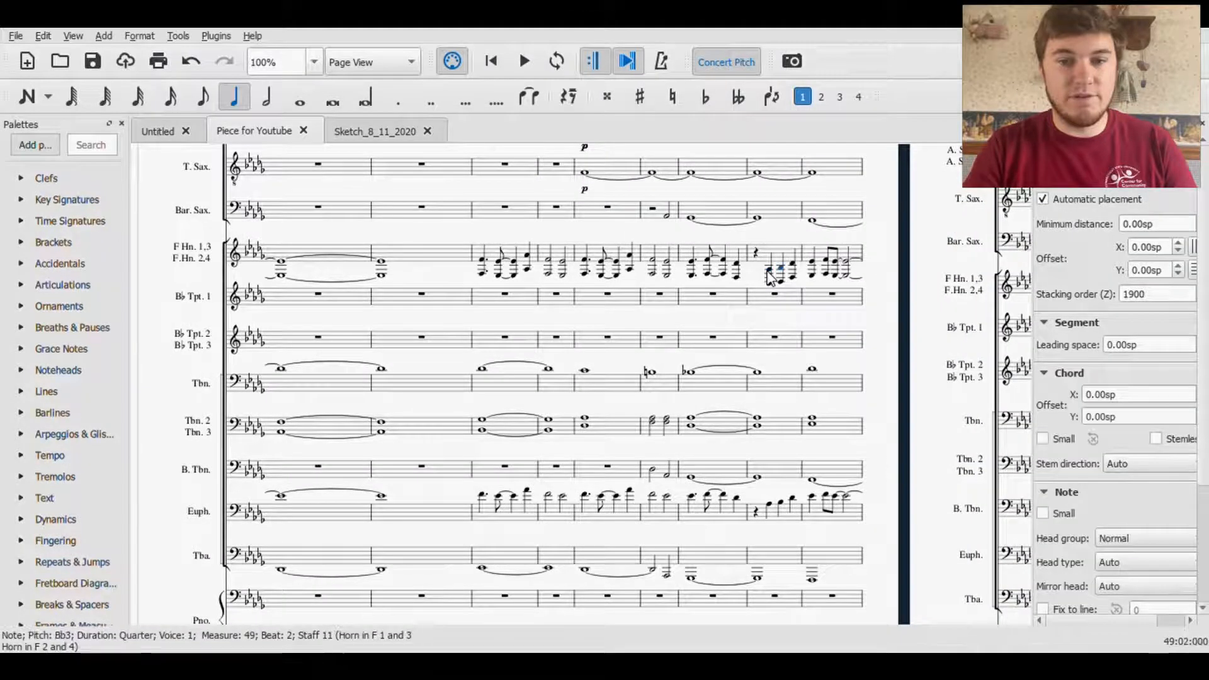
key(Right)
key(Right)
key(Right)
key(Right)
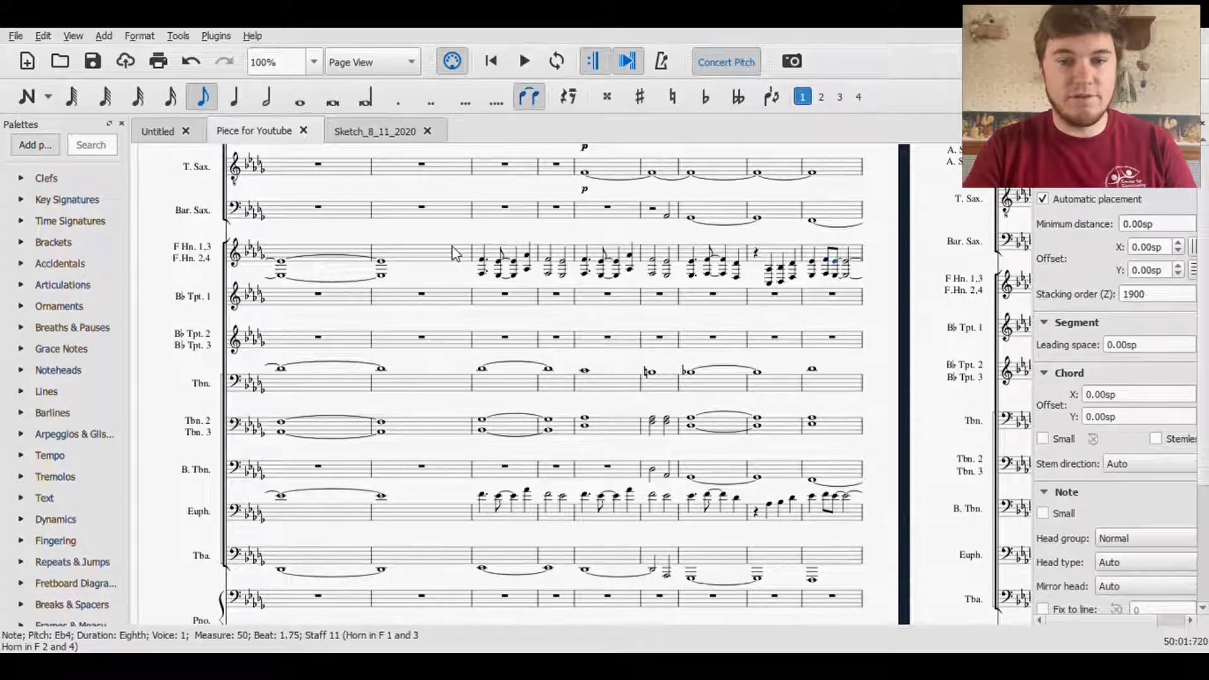
- Examine the scoring around measures 40 to 50, from the low brass up to the woodwinds
drag(213, 229, 682, 367)
scroll(642, 345, down, 5)
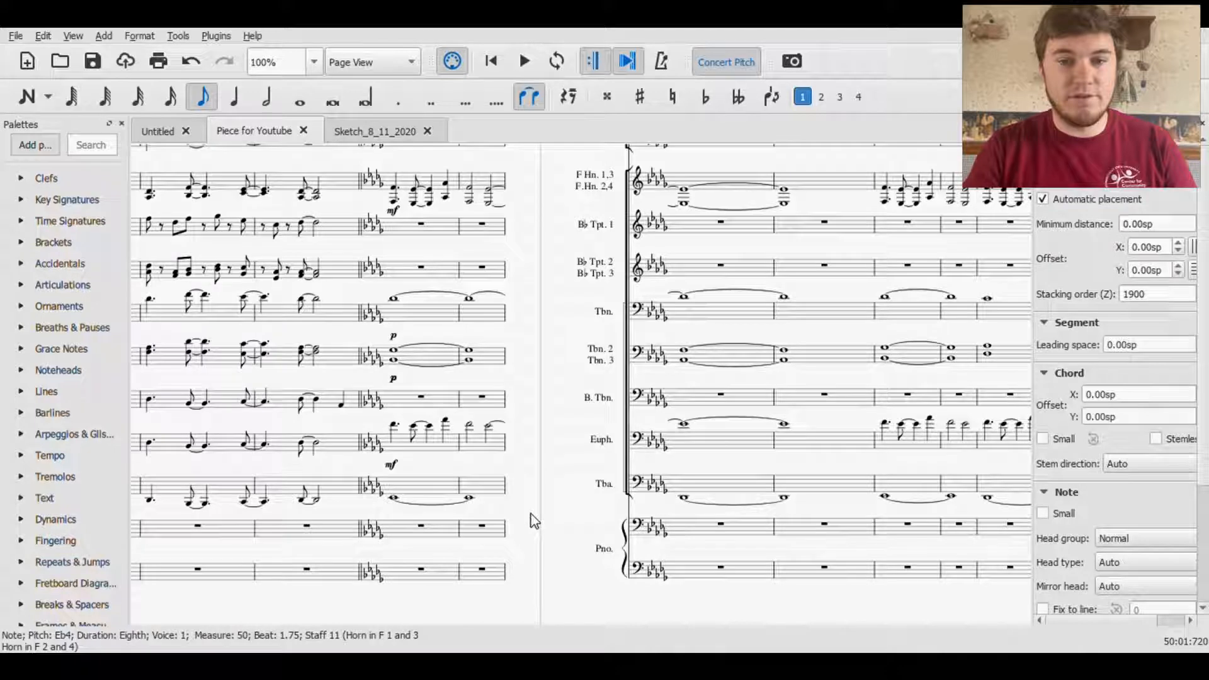
scroll(533, 521, up, 3)
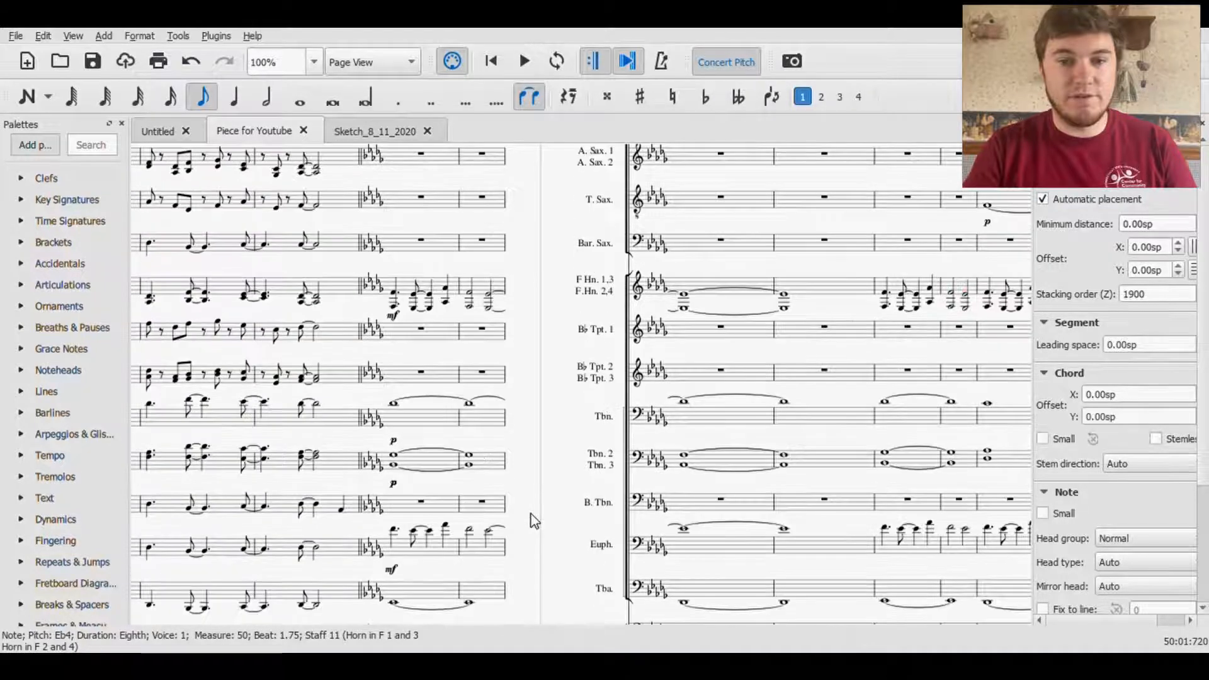
scroll(536, 481, up, 3)
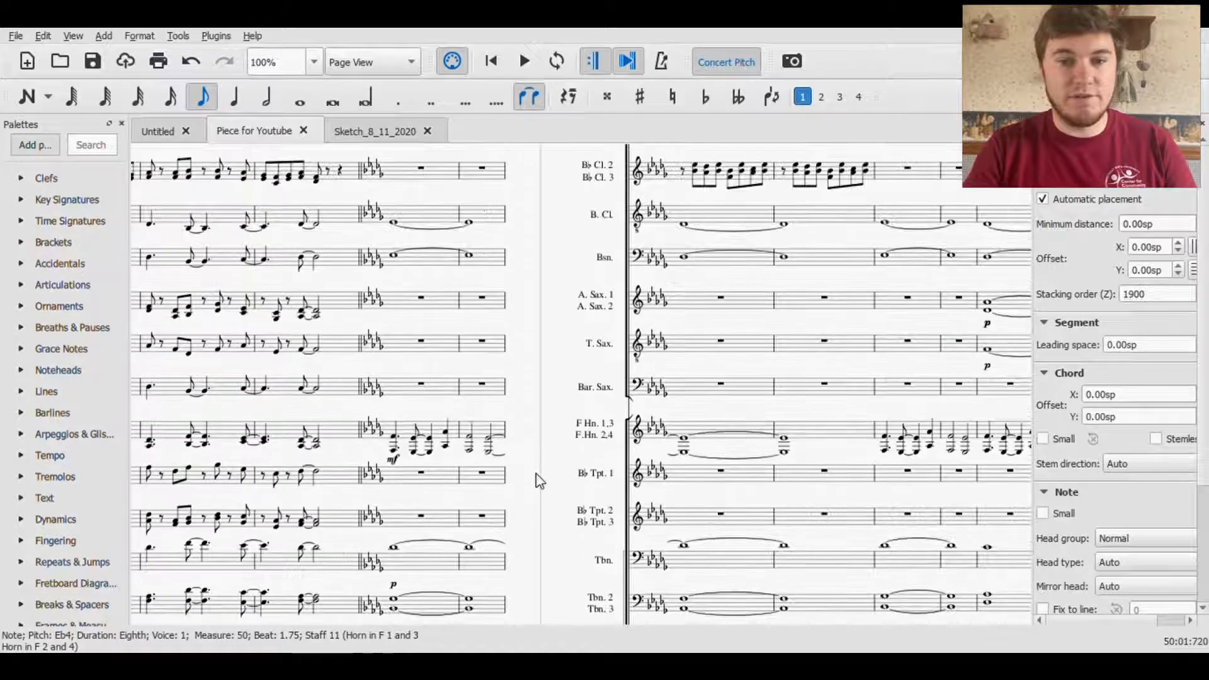
scroll(536, 474, up, 5)
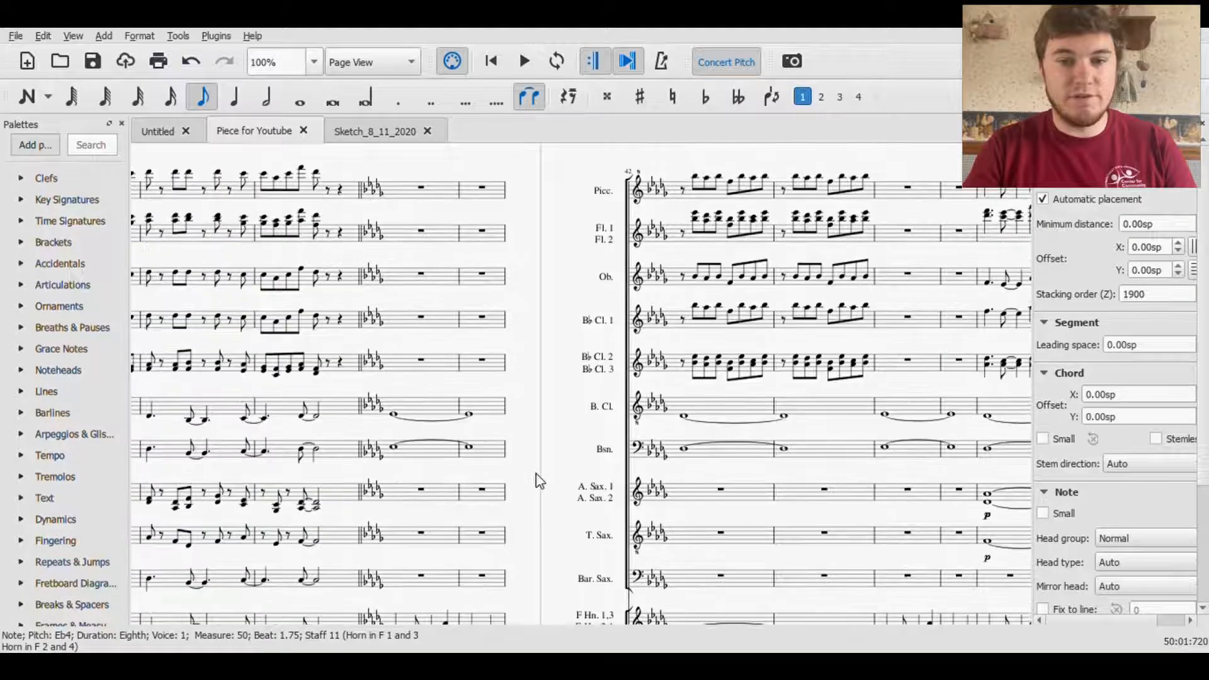
drag(515, 408, 422, 281)
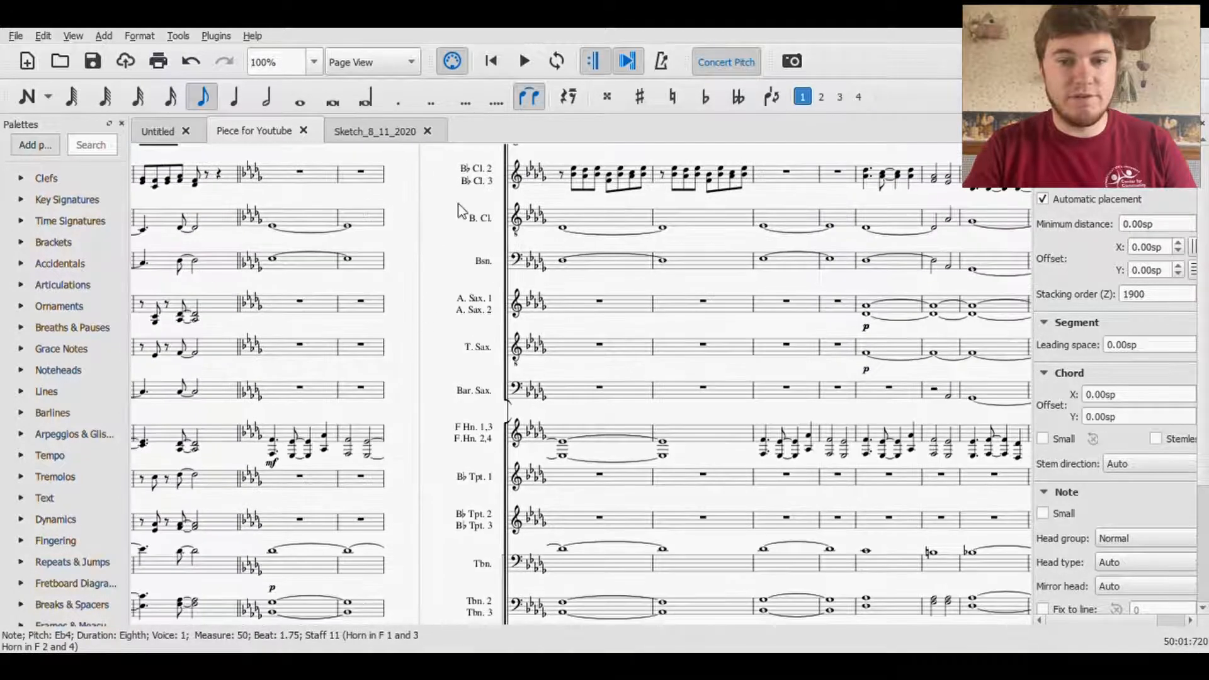
drag(444, 331, 302, 258)
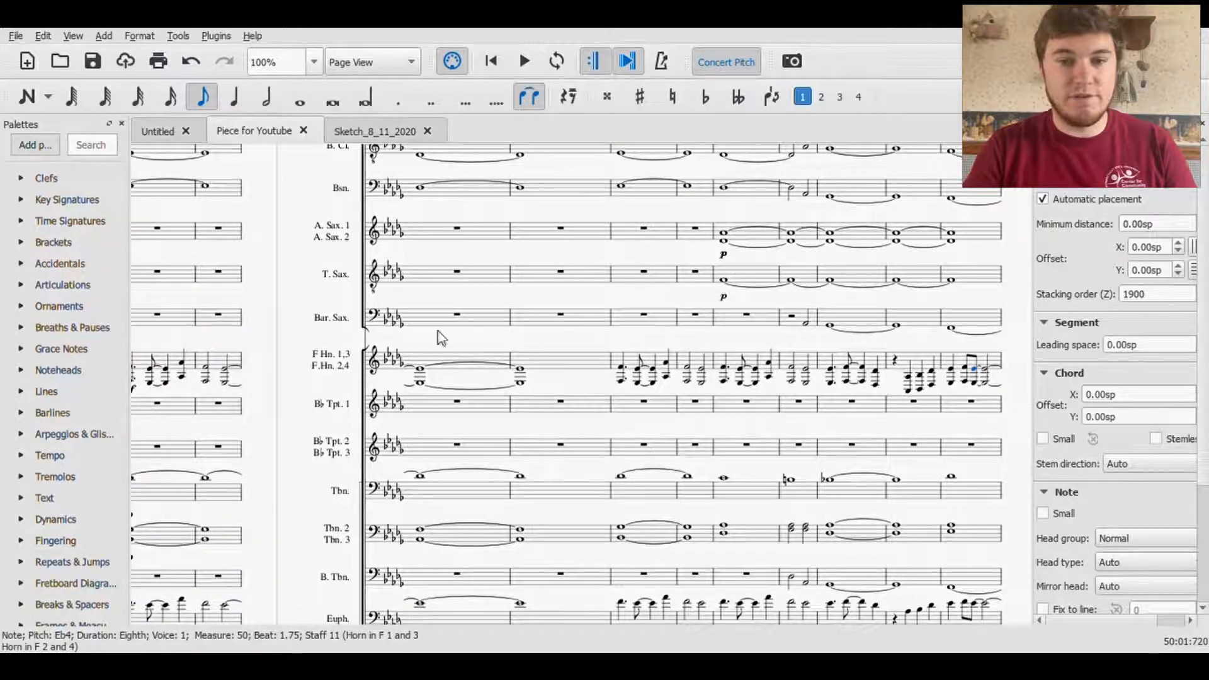
scroll(467, 316, up, 5)
- Pick out the flute and piccolo entrance in measure 42 and briefly play the score from the piccolo's B♭6 eighth note
click(467, 315)
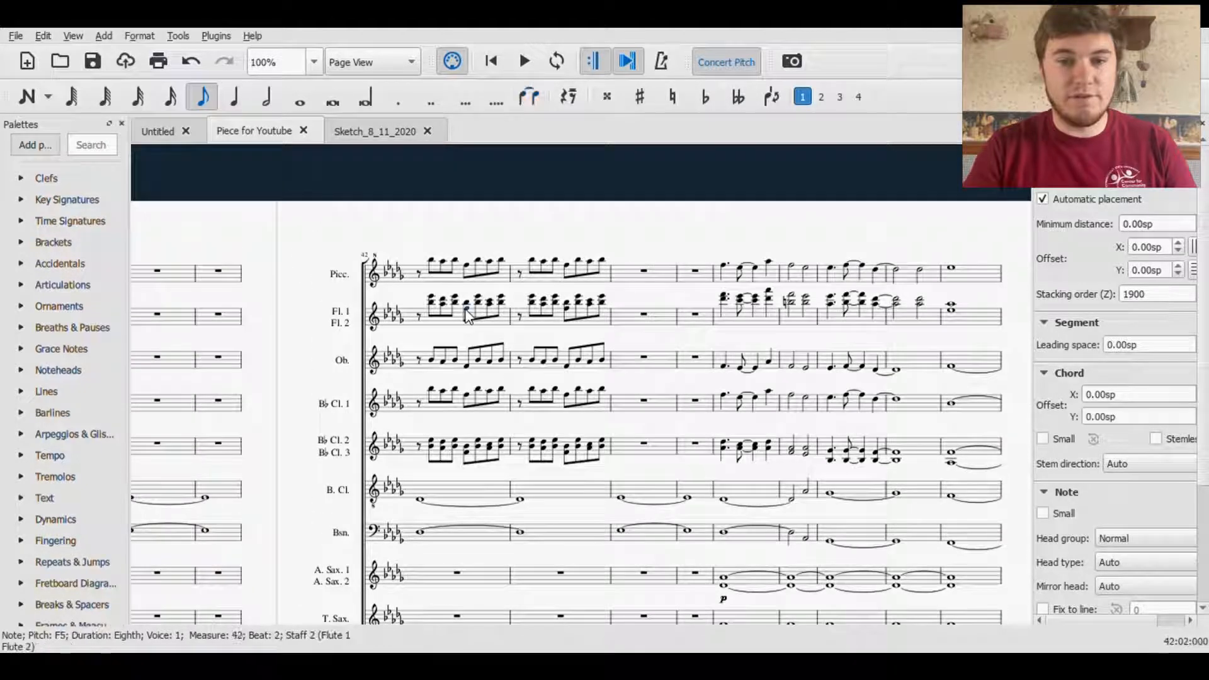
click(418, 274)
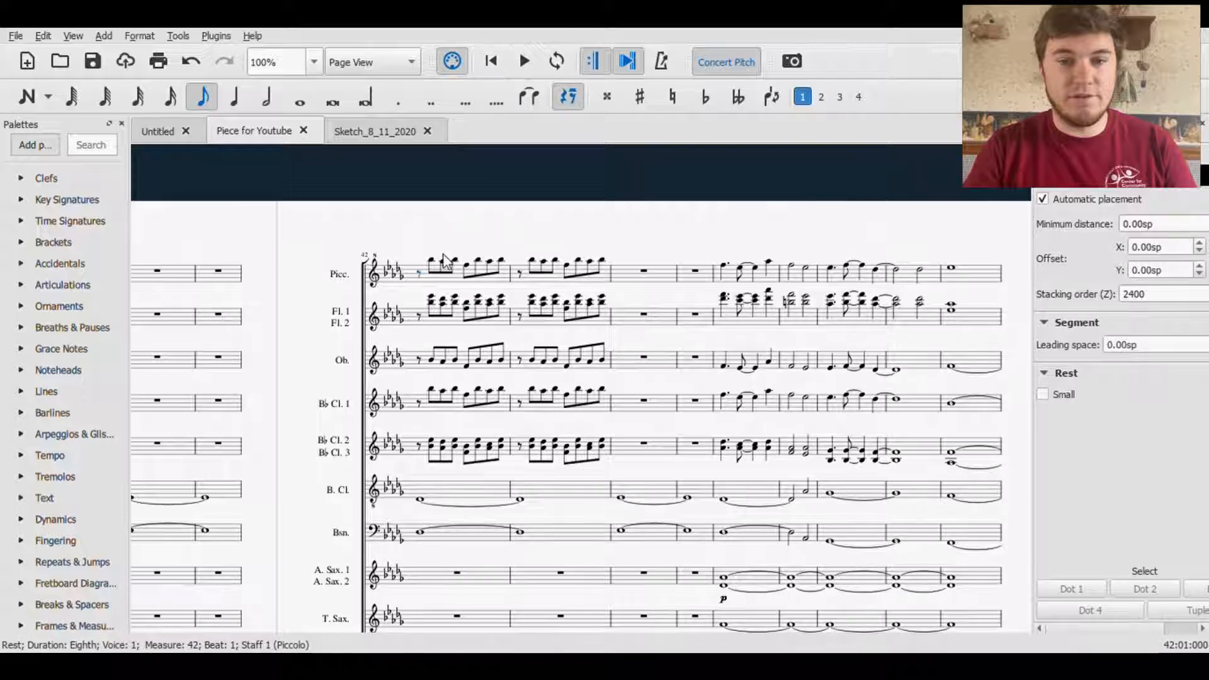
click(434, 264)
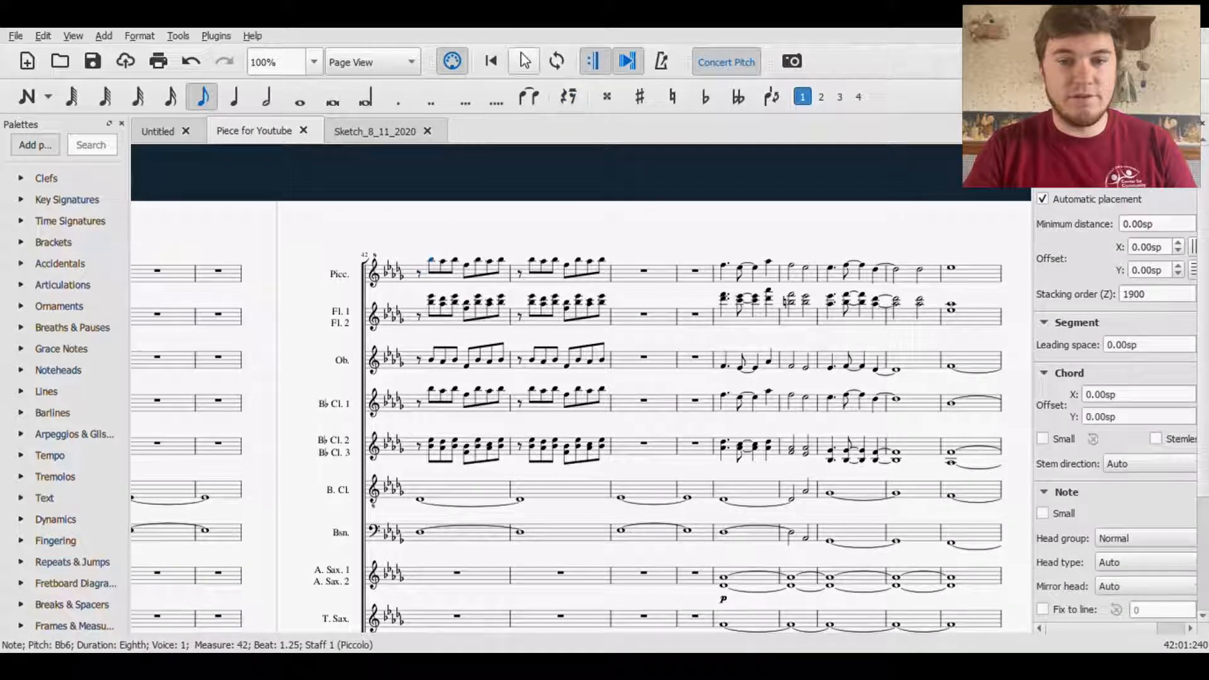
click(524, 61)
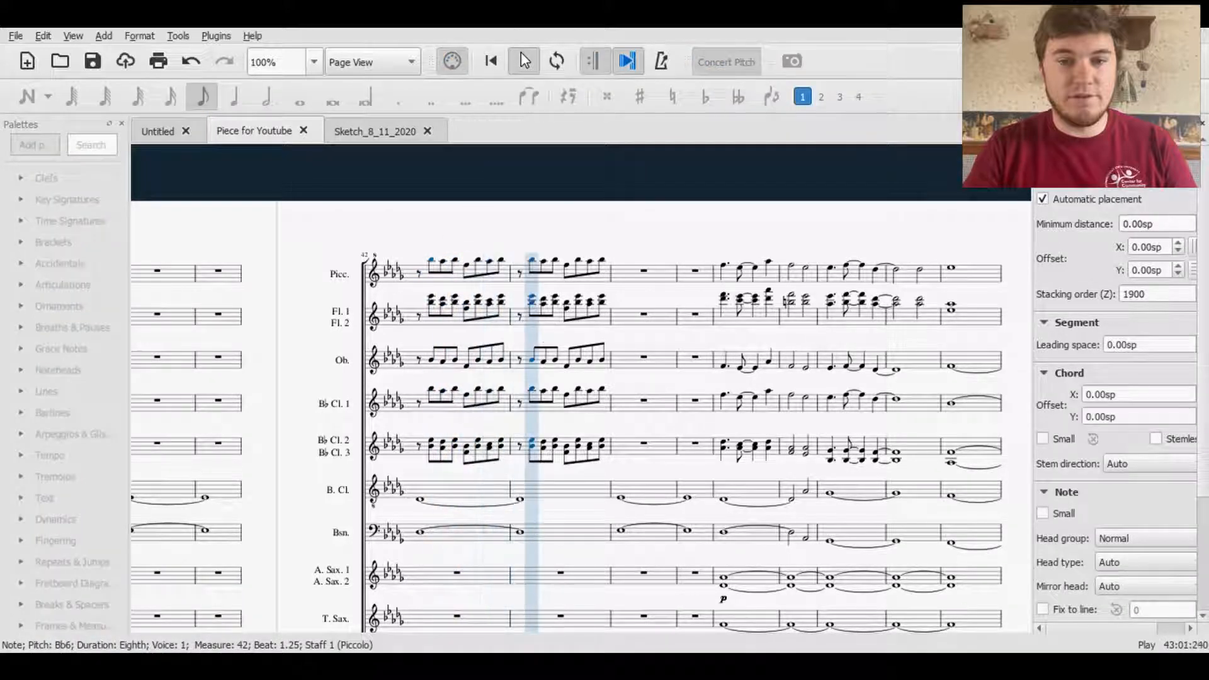
click(524, 62)
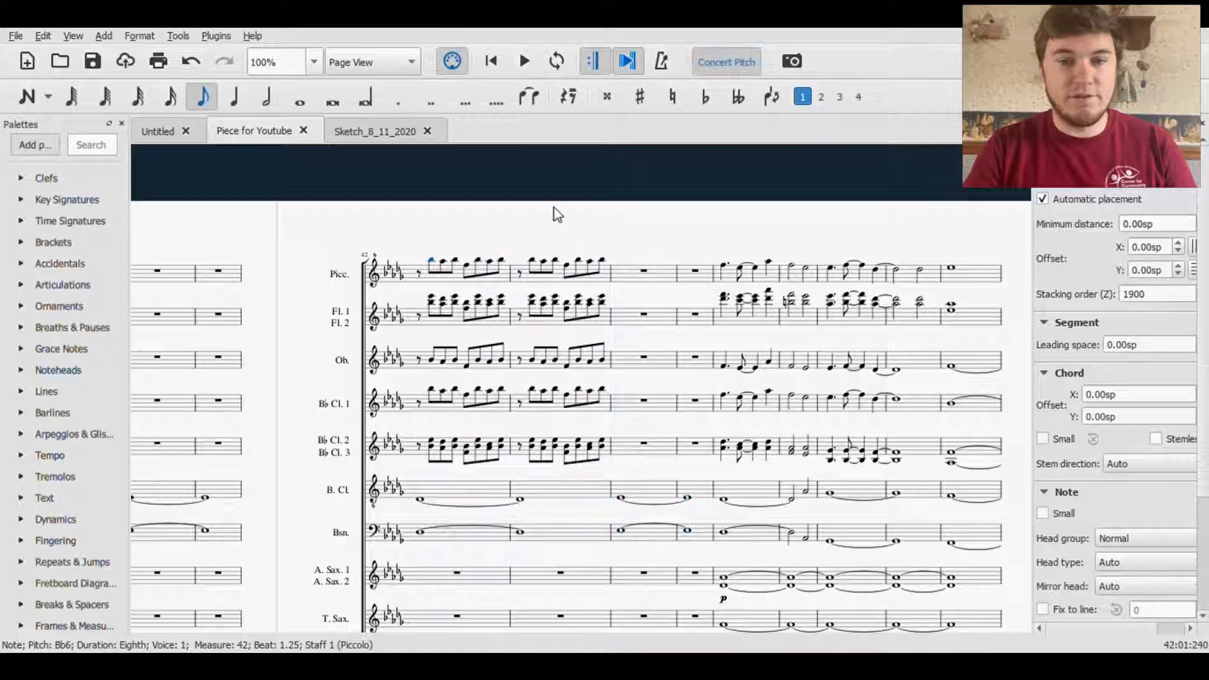
- Play the score briefly from the first clarinet's F5 dotted quarter note in measure 46
scroll(554, 209, down, 3)
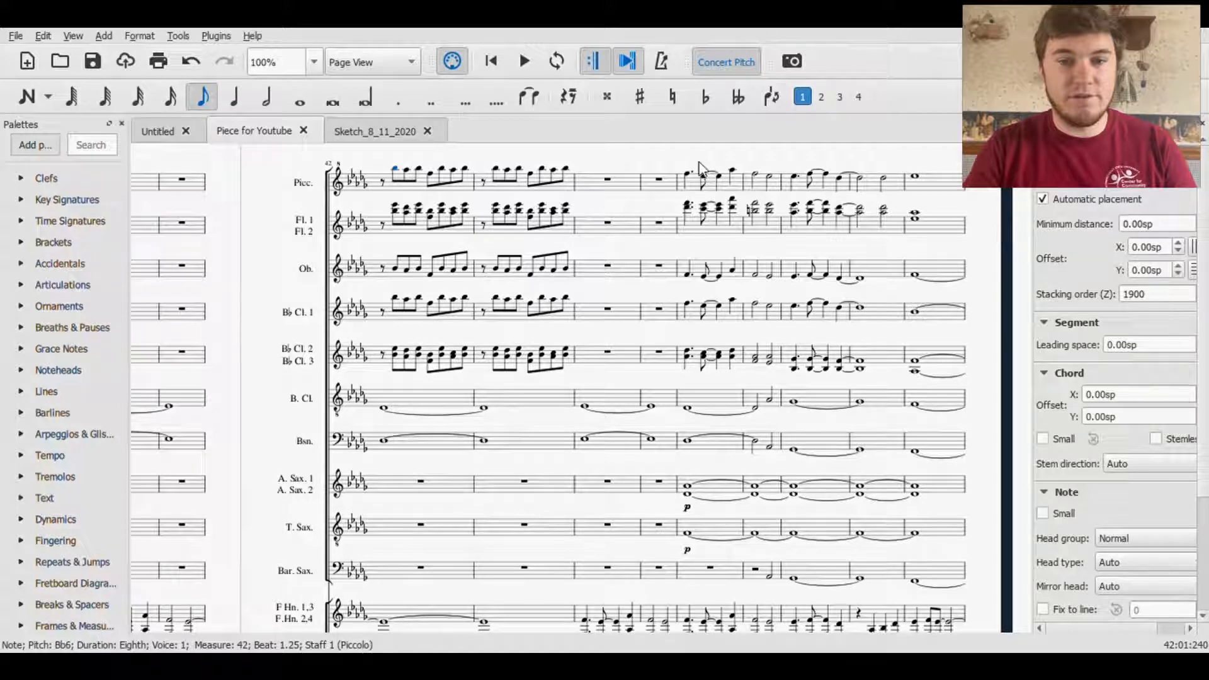
scroll(531, 162, right, 10)
scroll(655, 310, down, 2)
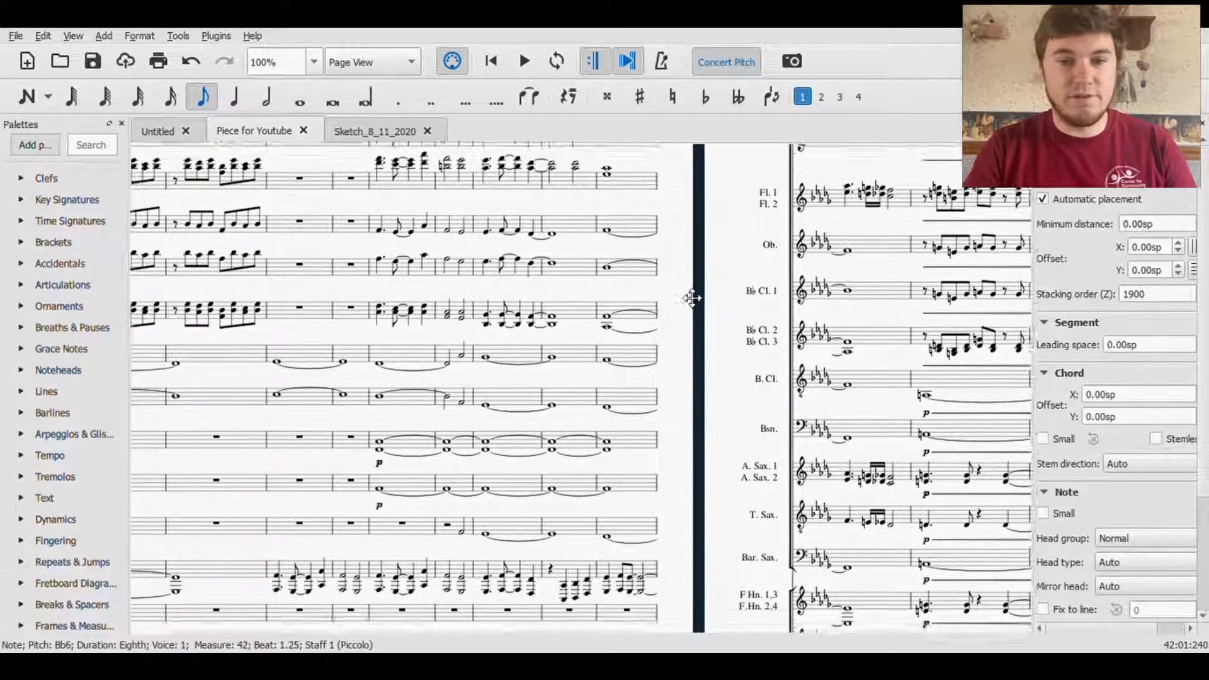
click(383, 238)
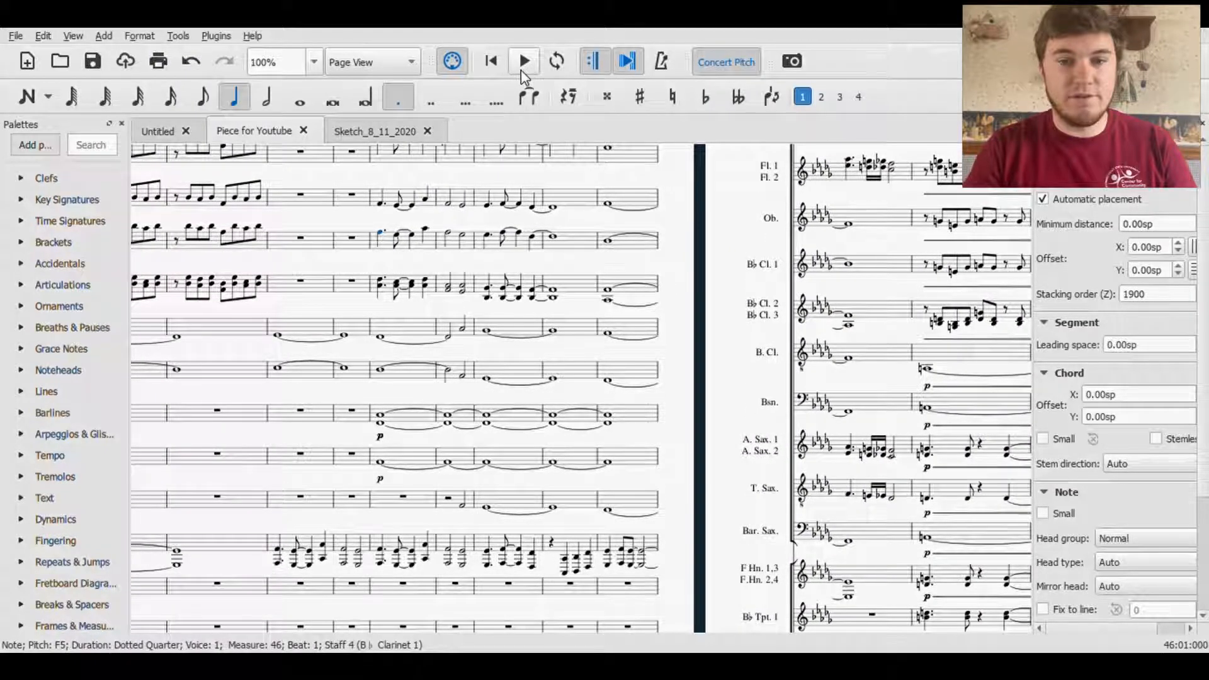
click(521, 71)
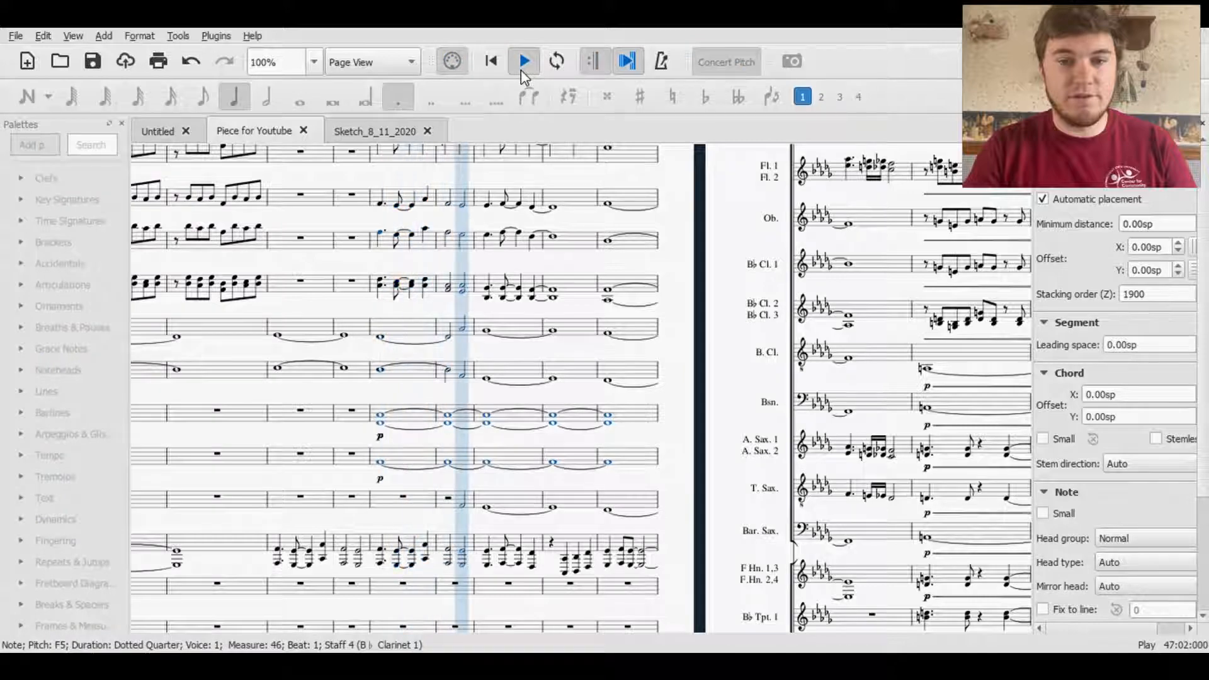
click(523, 73)
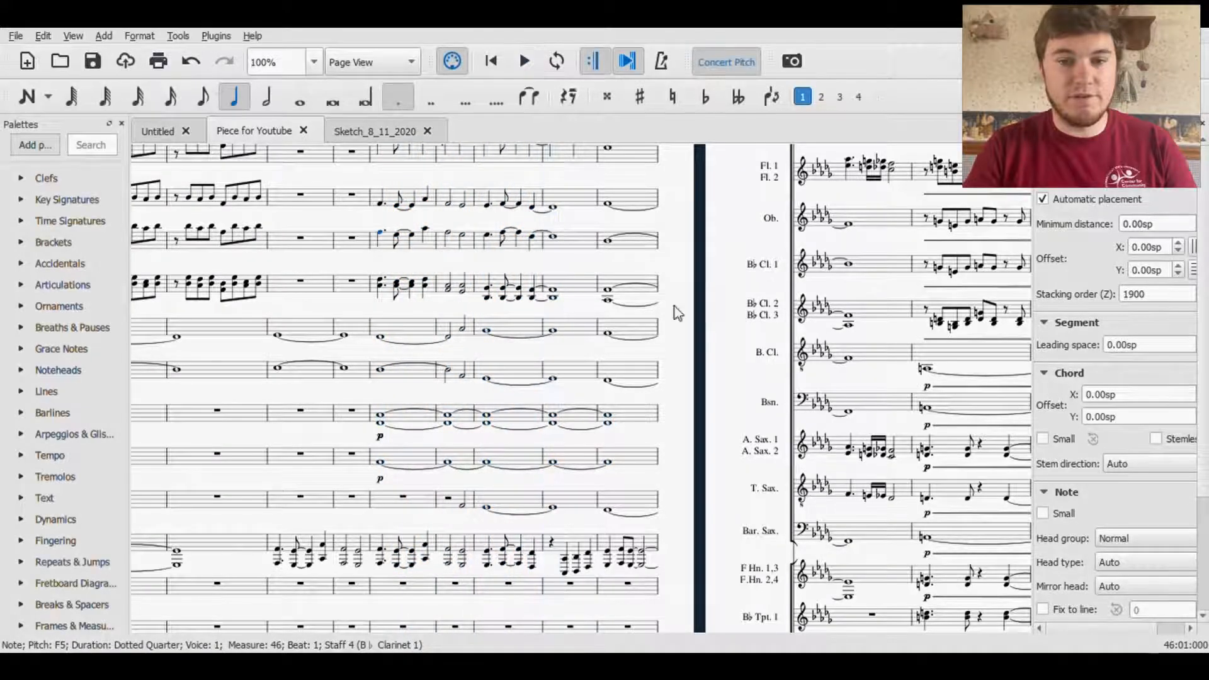
- Play the score from the piccolo's A♭6 dotted quarter note in measure 51, stopping after the passage
drag(702, 372, 315, 470)
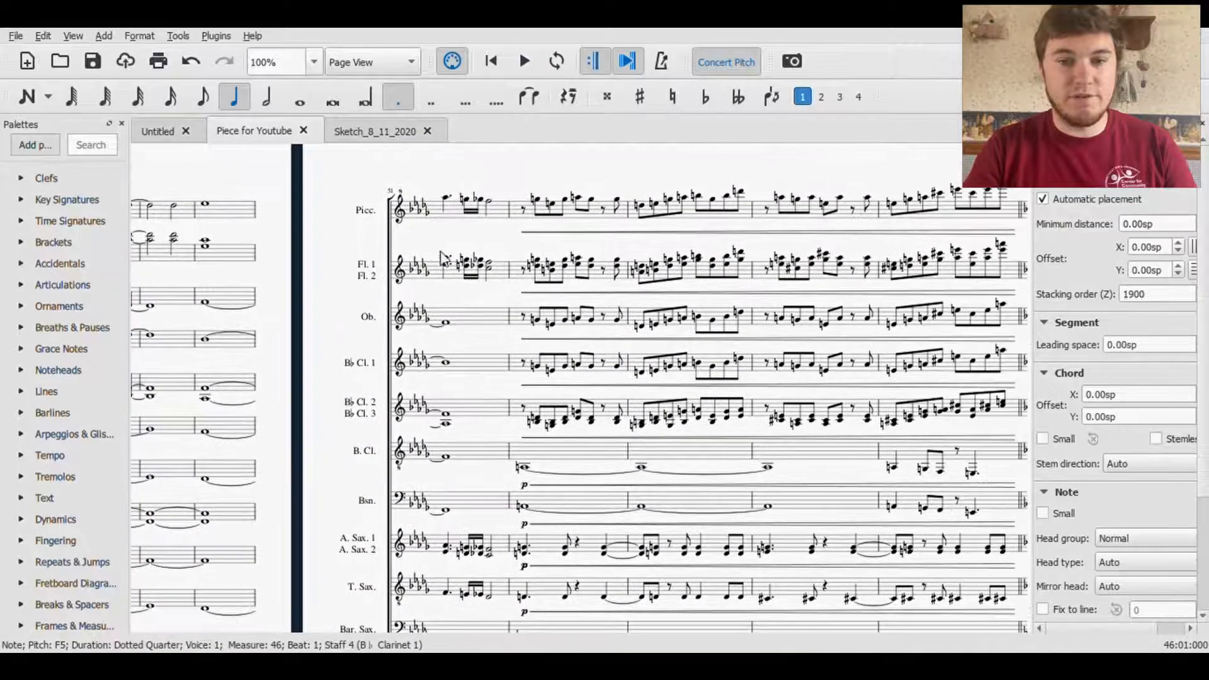
click(446, 202)
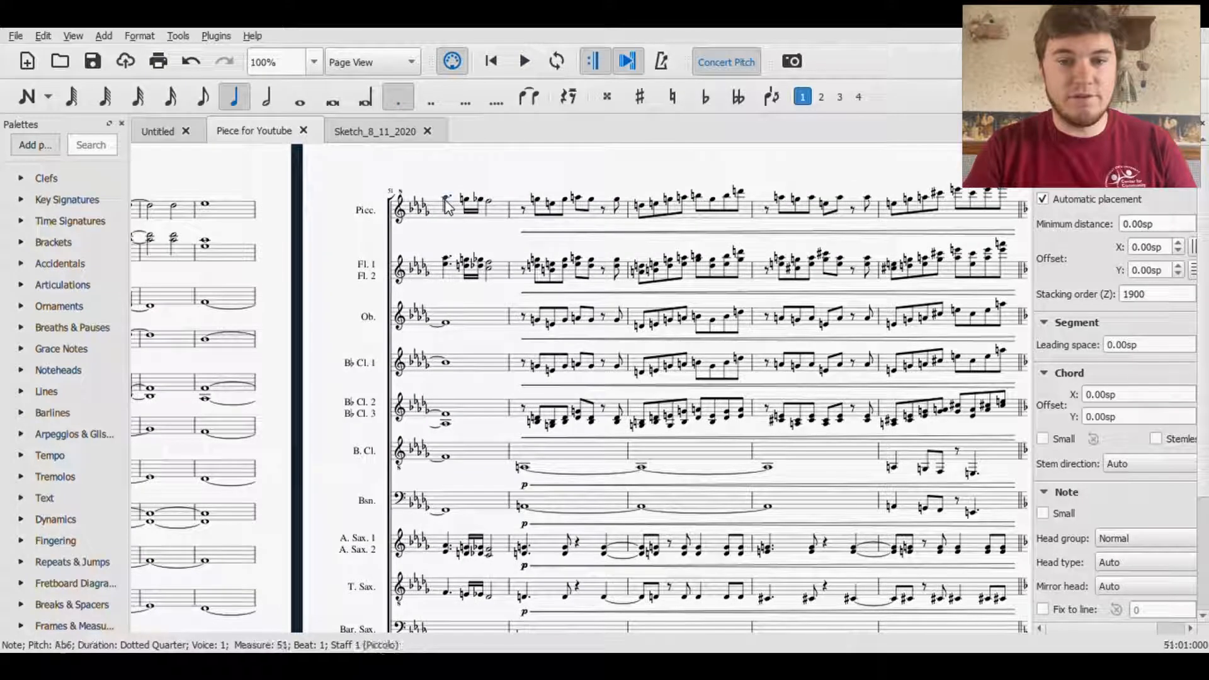
click(518, 69)
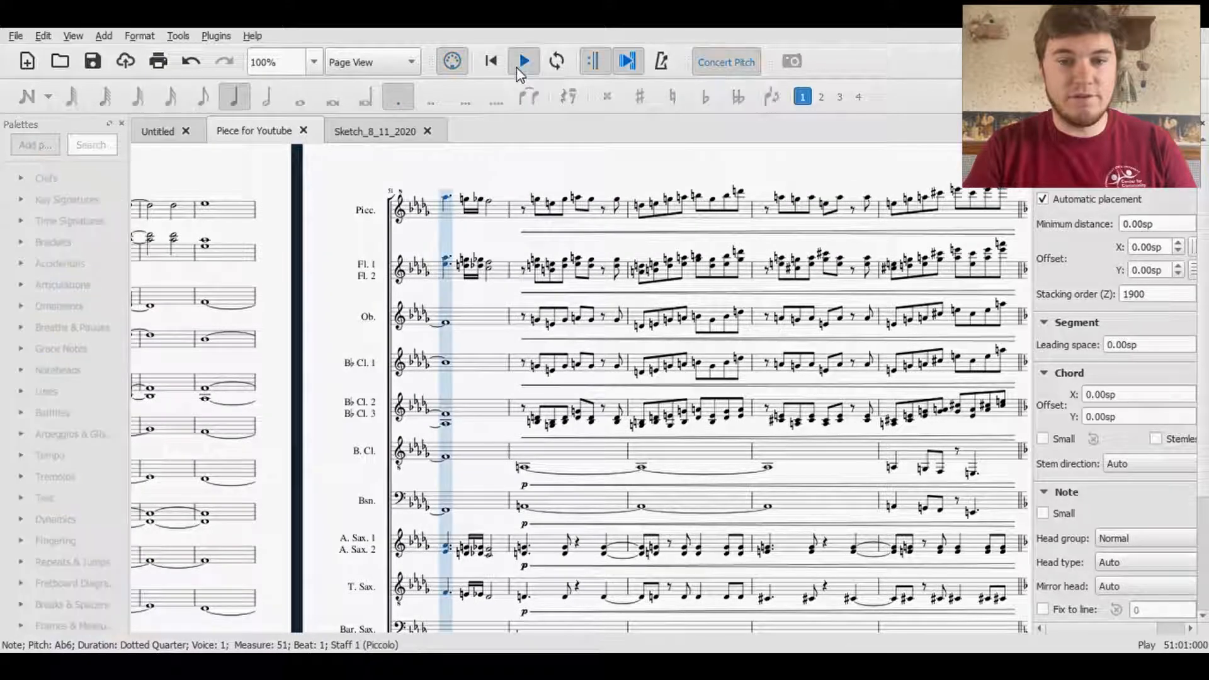
click(518, 70)
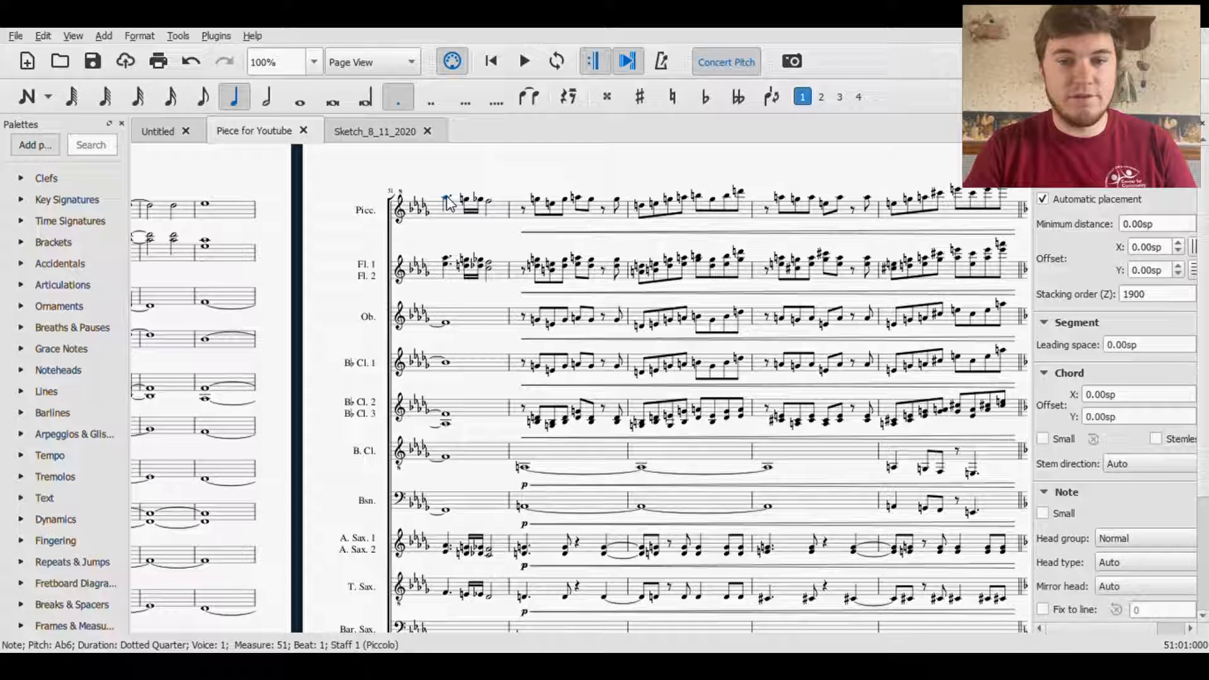
- Step through the piccolo's sixteenth notes in measure 51 and reselect its opening dotted quarter note
key(Right)
key(Right)
key(Right)
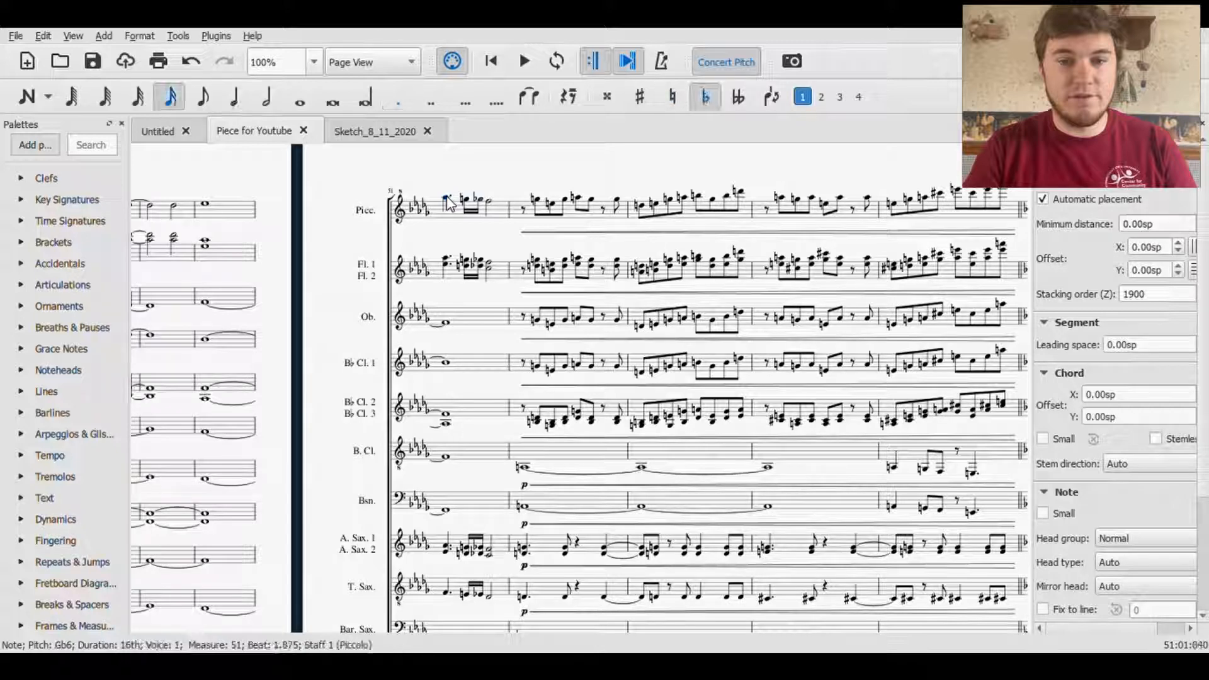
click(446, 197)
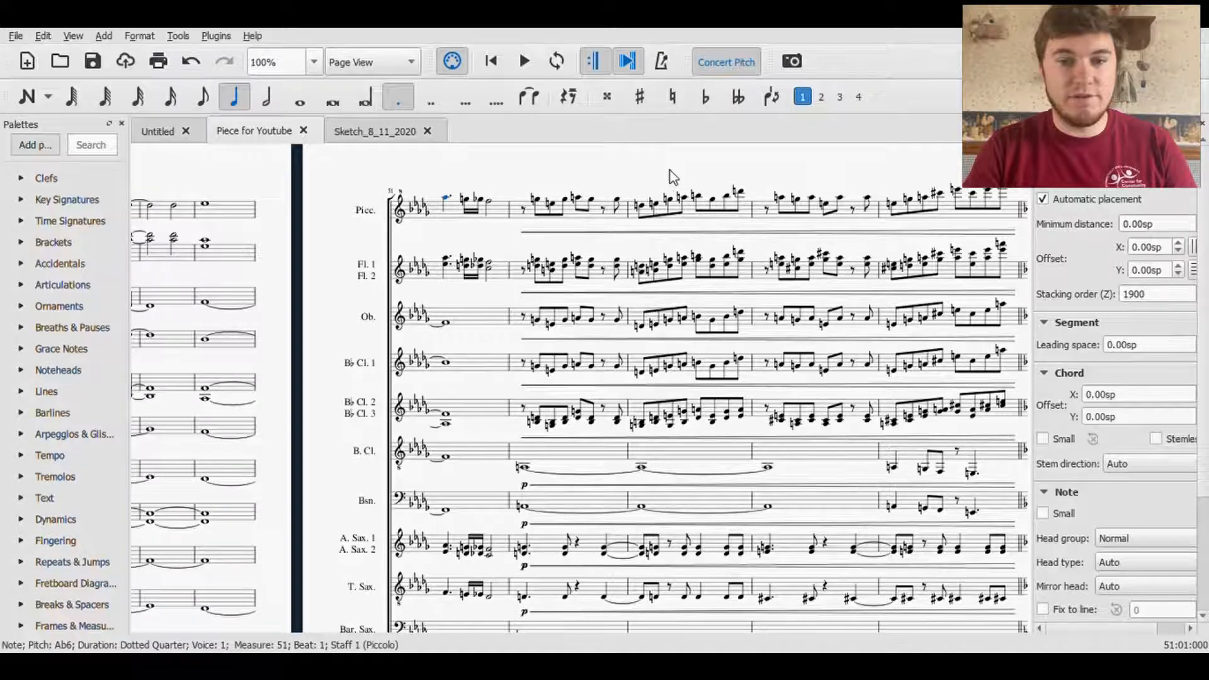
- Pick out the bassoon's and bass clarinet's sustained whole notes at the start of measure 52
drag(670, 177, 454, 165)
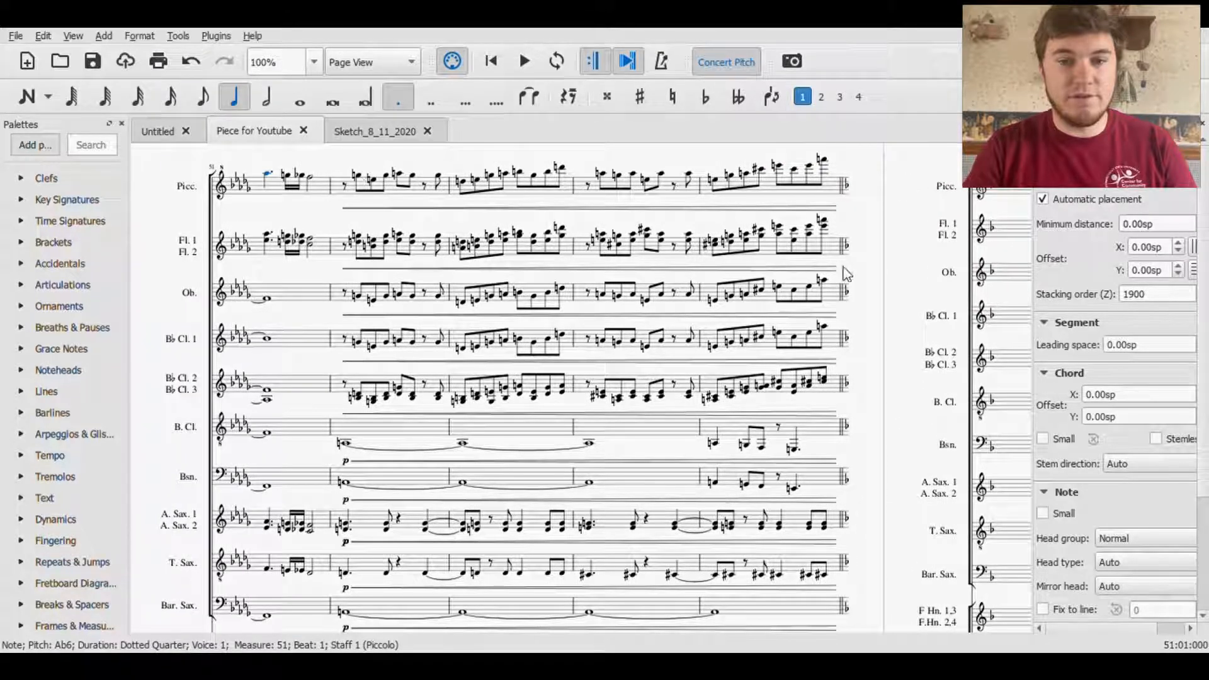
drag(875, 292, 846, 227)
click(325, 389)
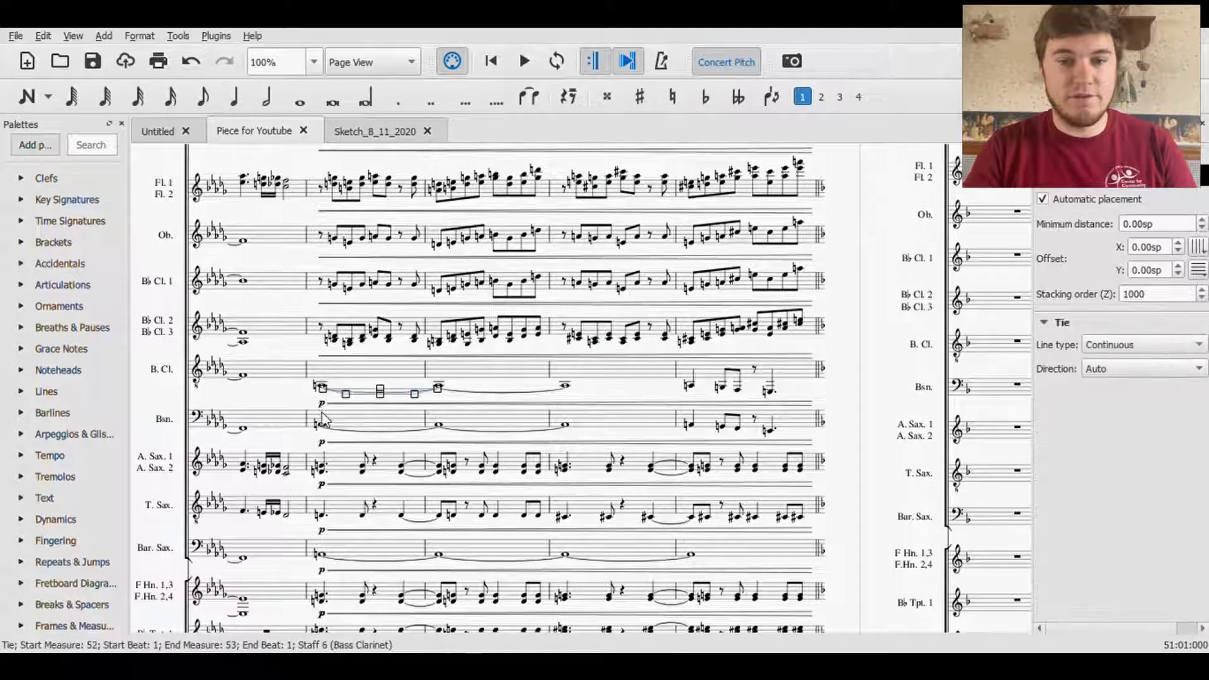
click(321, 421)
click(321, 386)
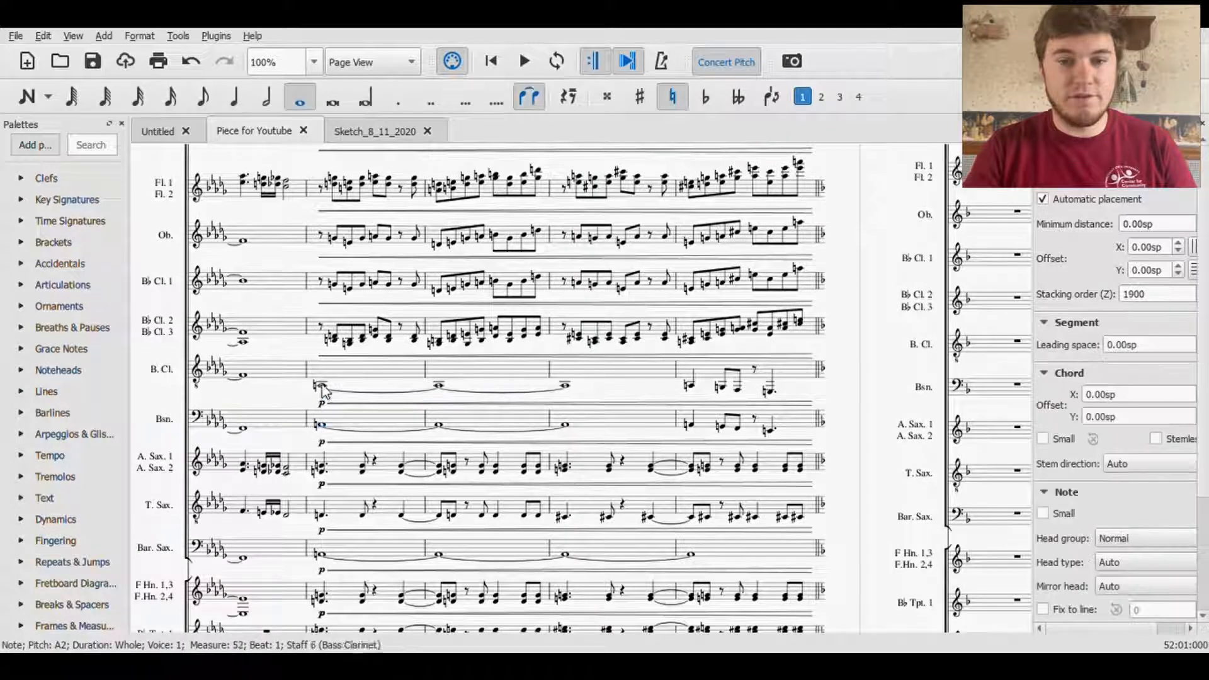
- Play the score briefly from the piccolo's G6 eighth note in measure 52
scroll(416, 346, up, 3)
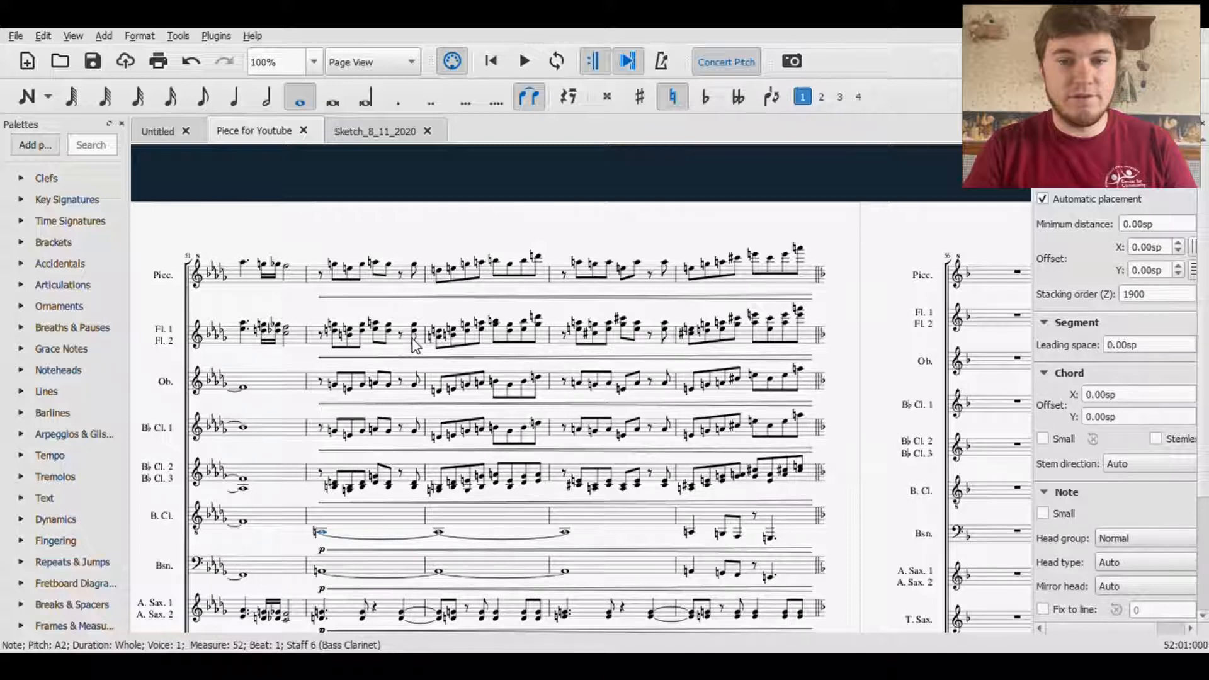
scroll(415, 344, down, 2)
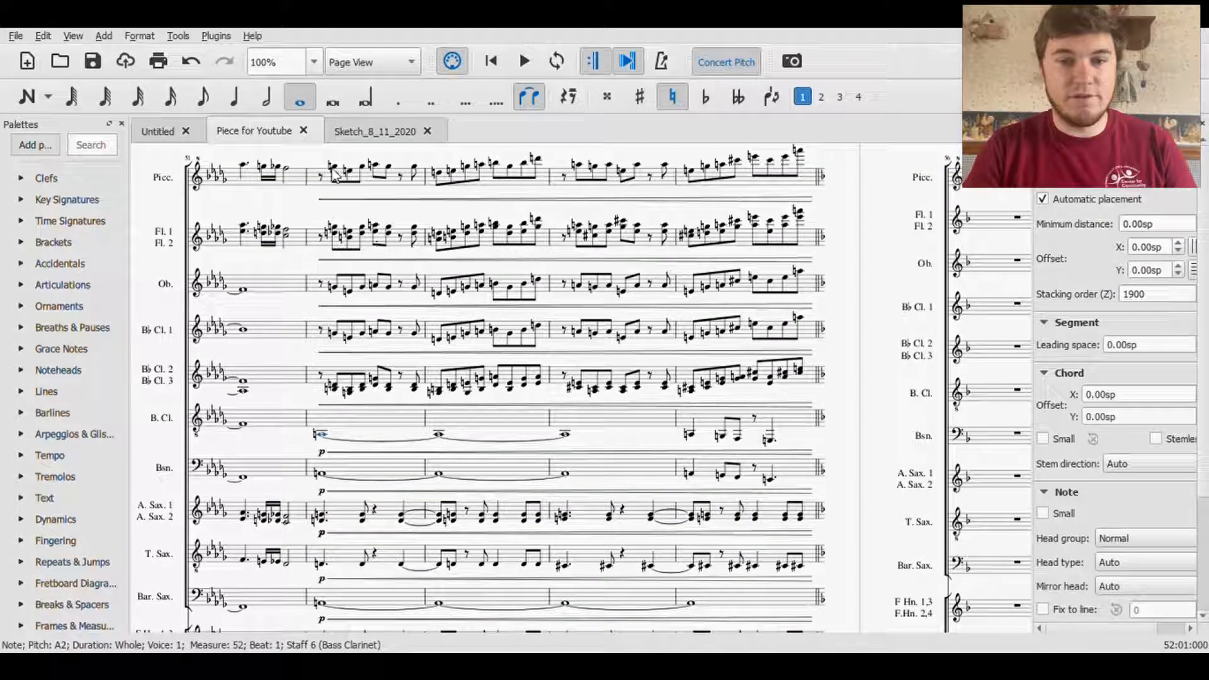
click(334, 169)
click(524, 61)
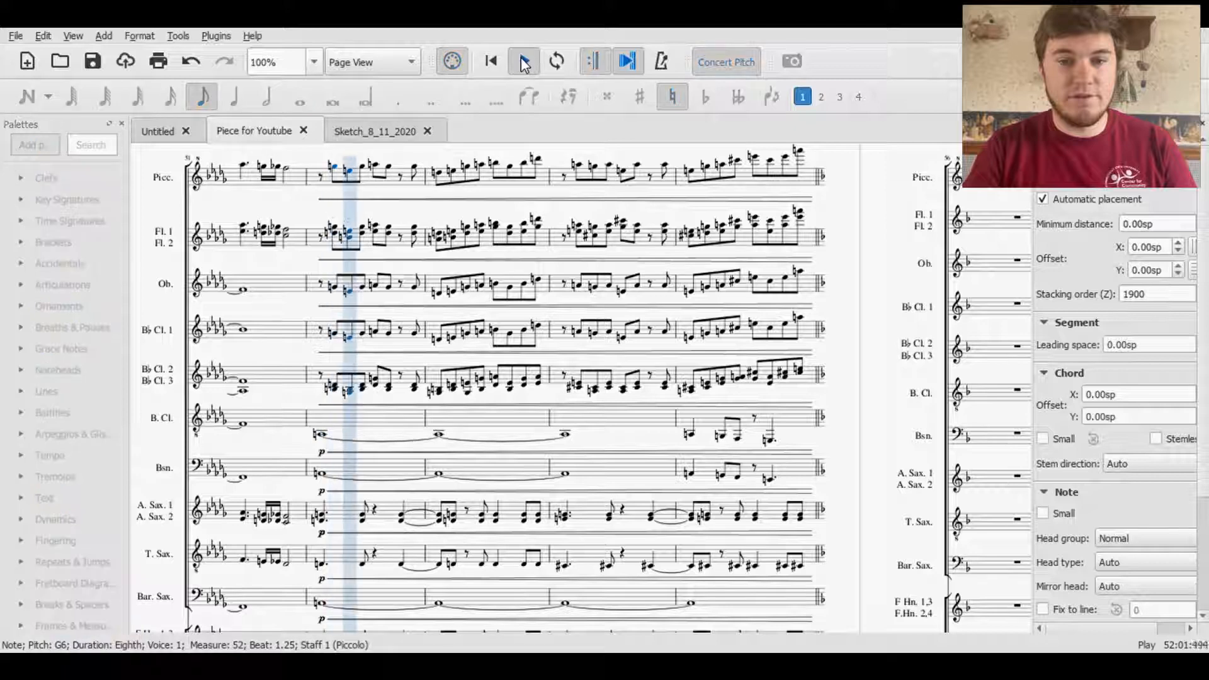
click(525, 61)
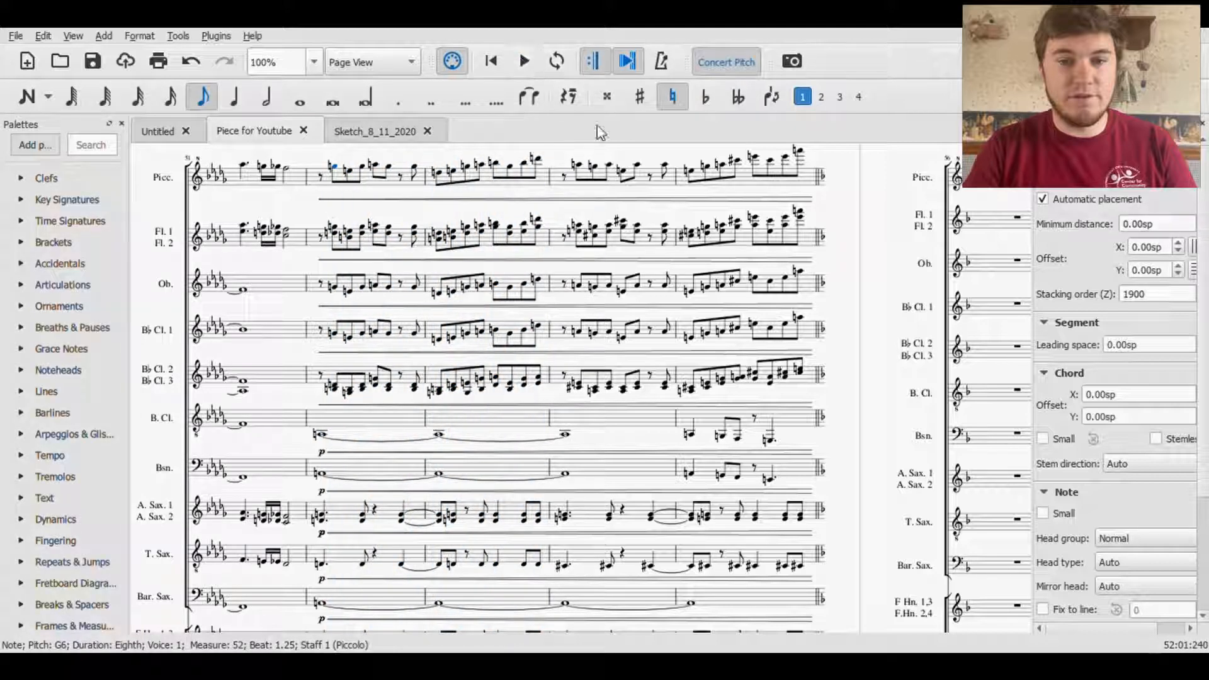
- Play the score from the piccolo's A6 eighth note in measure 54, stopping at the end of the passage
click(575, 166)
click(524, 61)
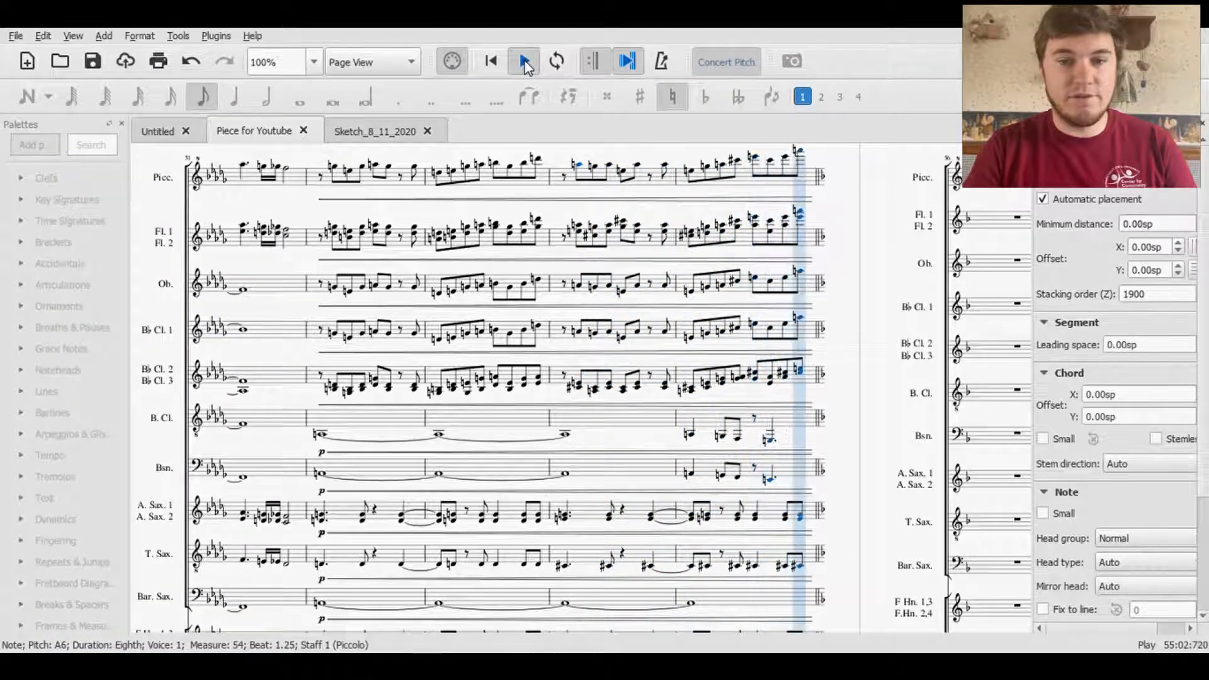
click(525, 61)
- Step through the bass clarinet's notes in measure 55, from its first note to the dotted quarter E2
drag(160, 368, 743, 202)
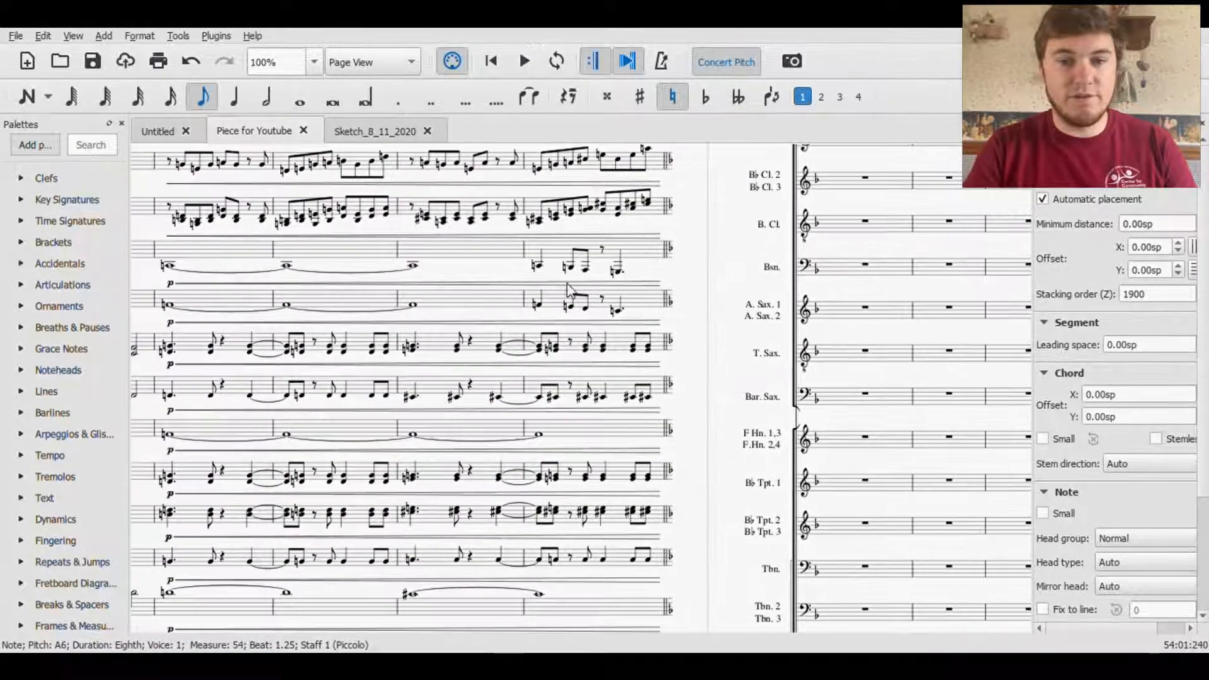
click(539, 267)
key(Right)
key(Right)
key(Right)
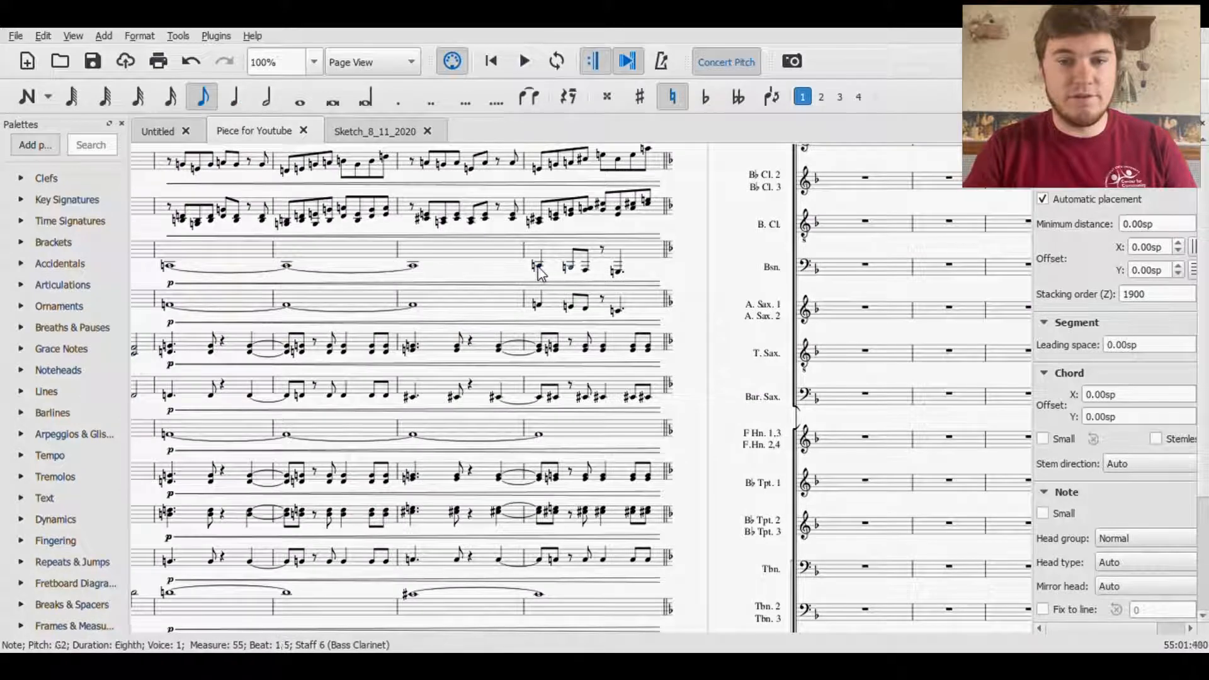
key(Right)
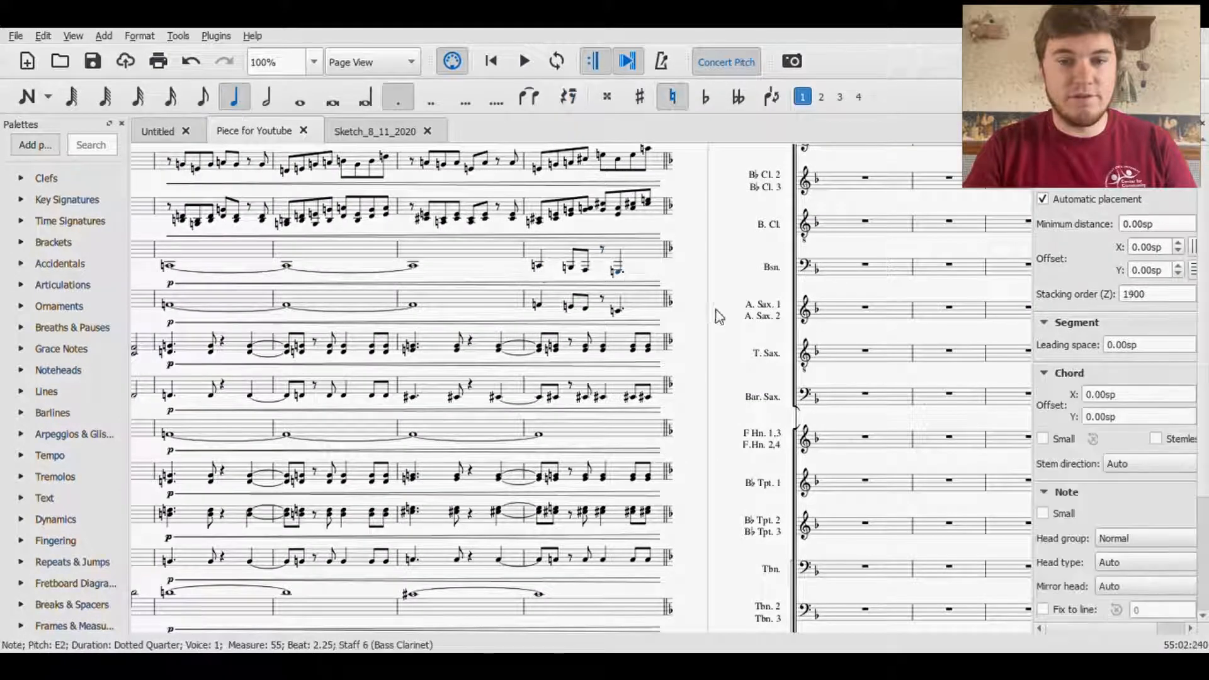
- Play the score from the tuba's D2 eighth note at the start of measure 56, stopping after the passage
drag(721, 316, 426, 165)
drag(419, 370, 244, 184)
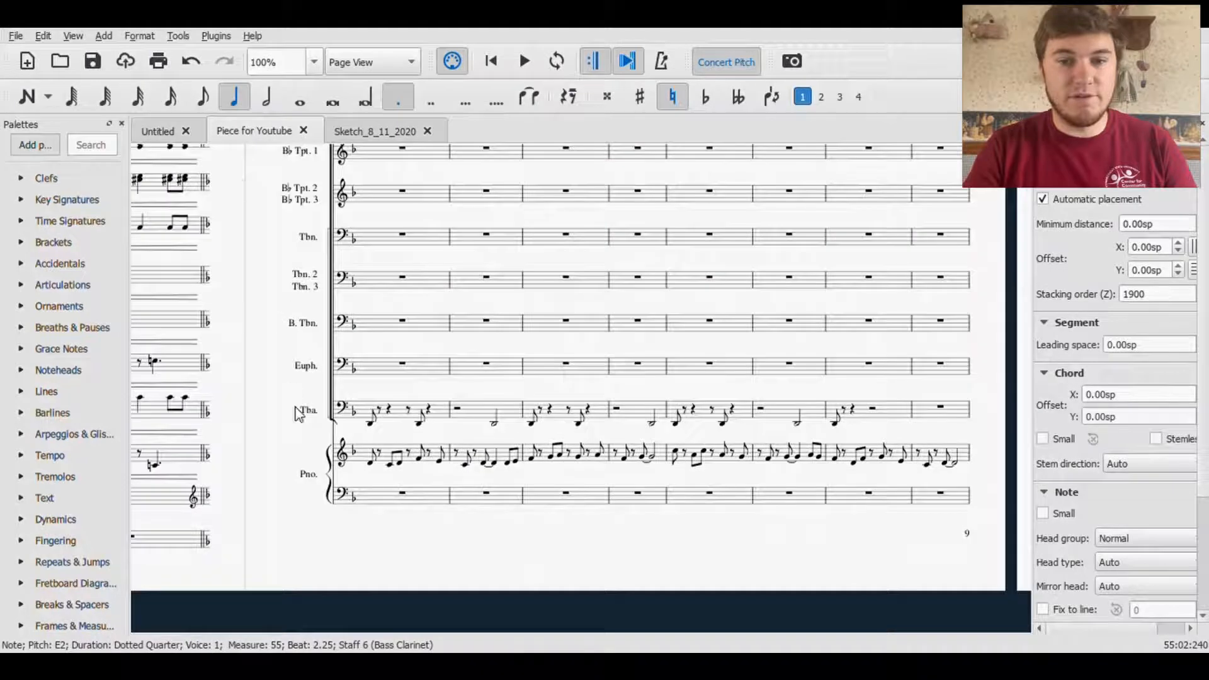
scroll(294, 408, down, 3)
click(241, 388)
drag(277, 246, 189, 318)
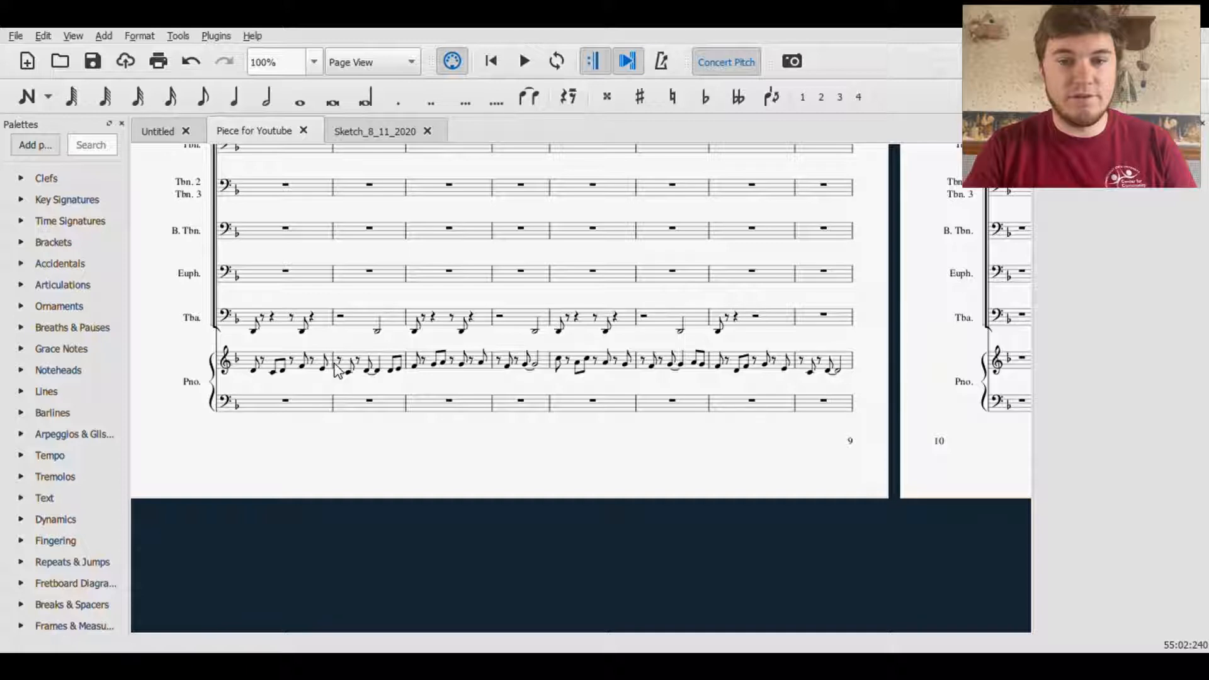
click(253, 328)
click(522, 62)
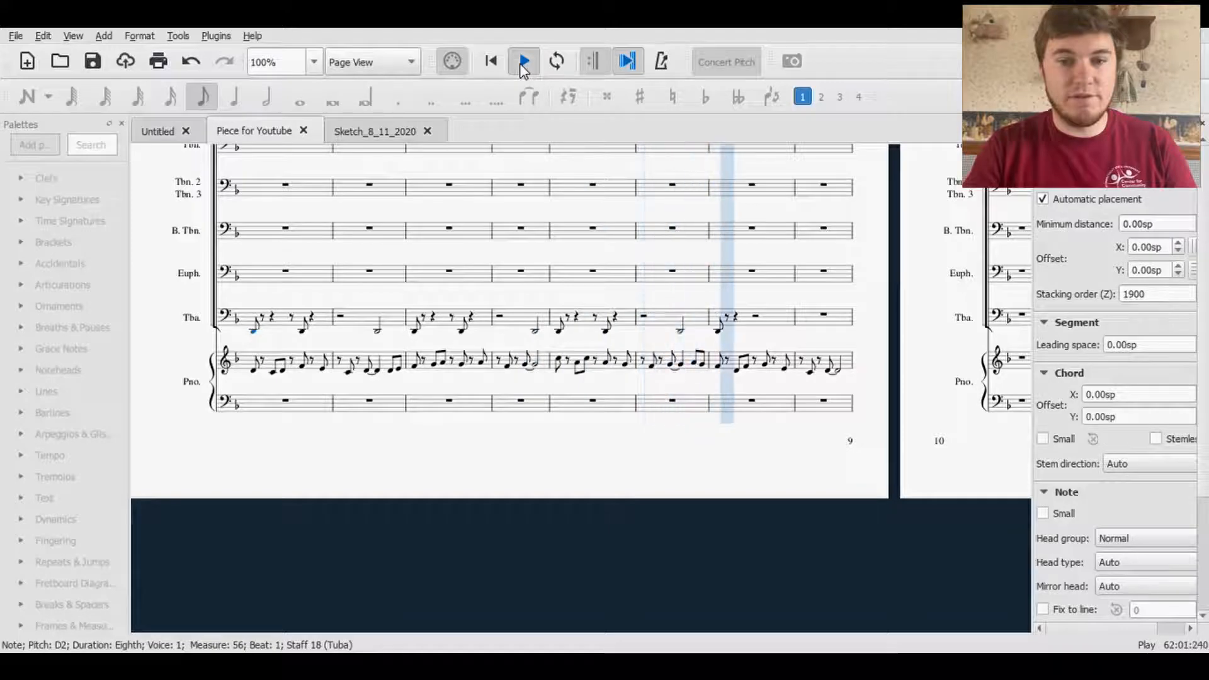
click(523, 63)
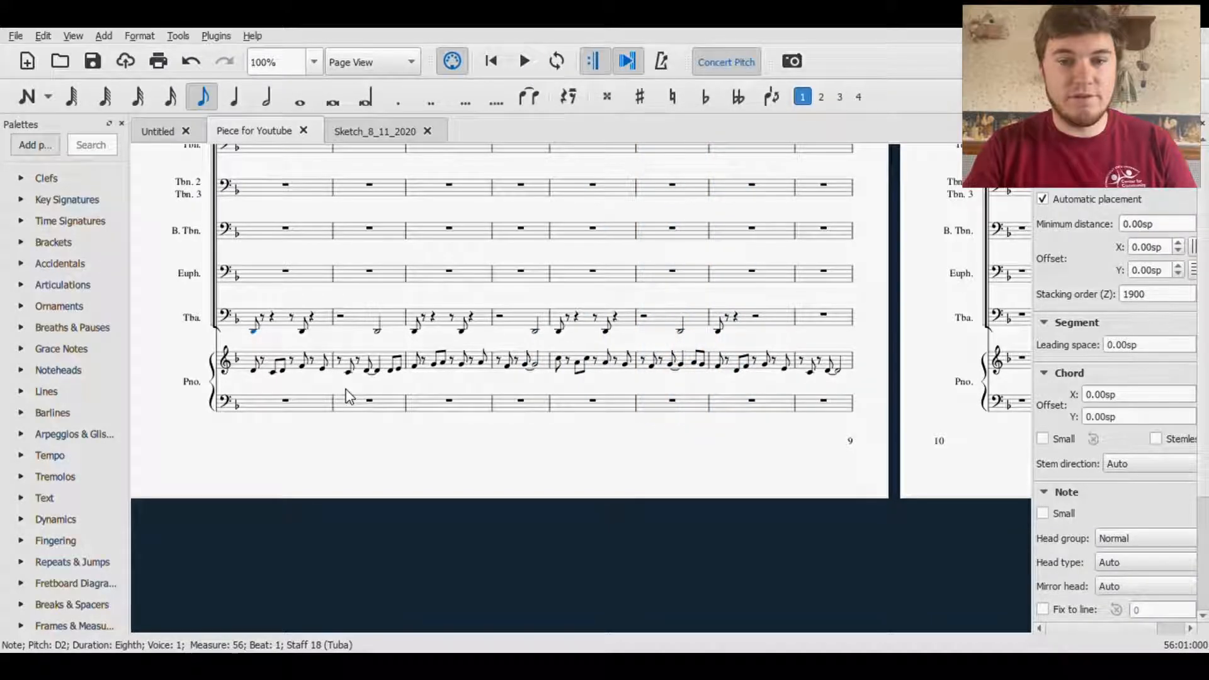
- Select the tuba line from its first note in measure 56 through measure 62
scroll(346, 389, up, 5)
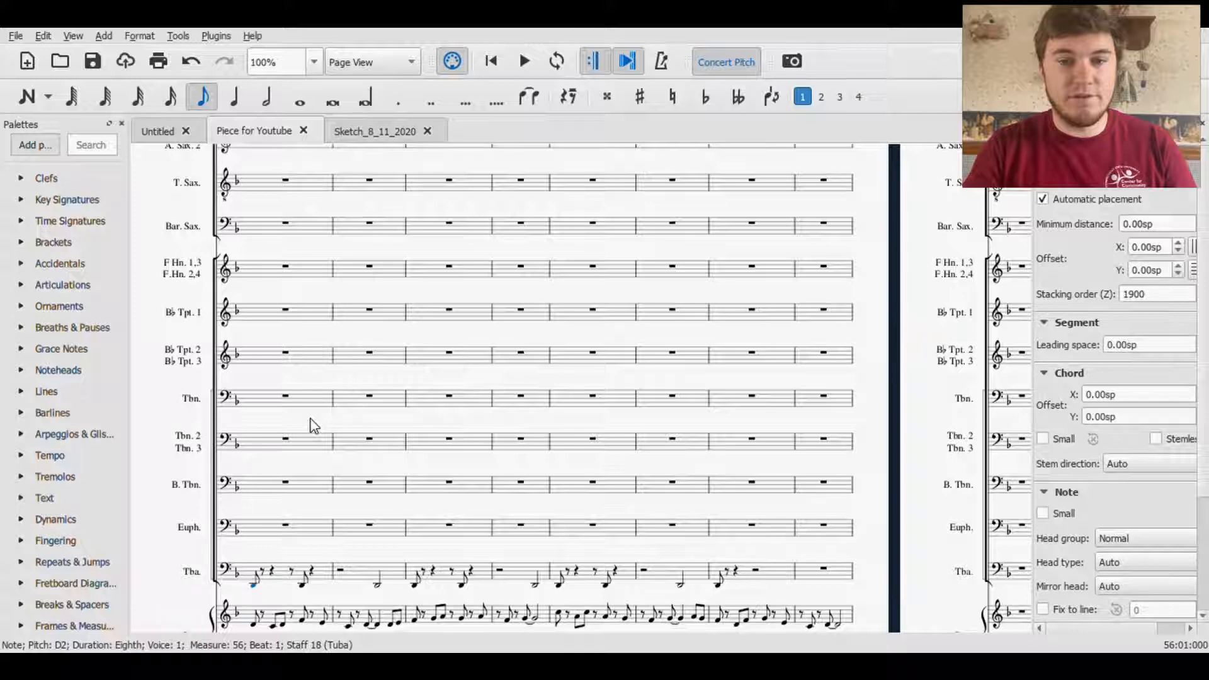
scroll(311, 422, down, 3)
drag(310, 583, 267, 541)
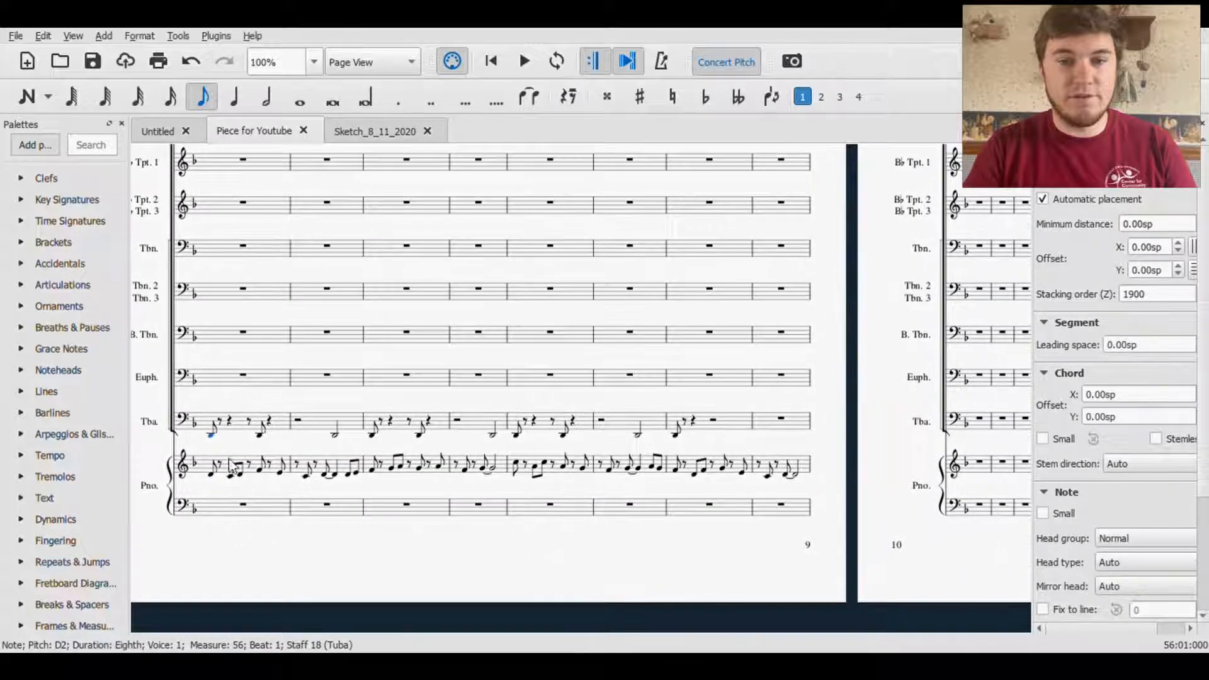
shift+click(737, 430)
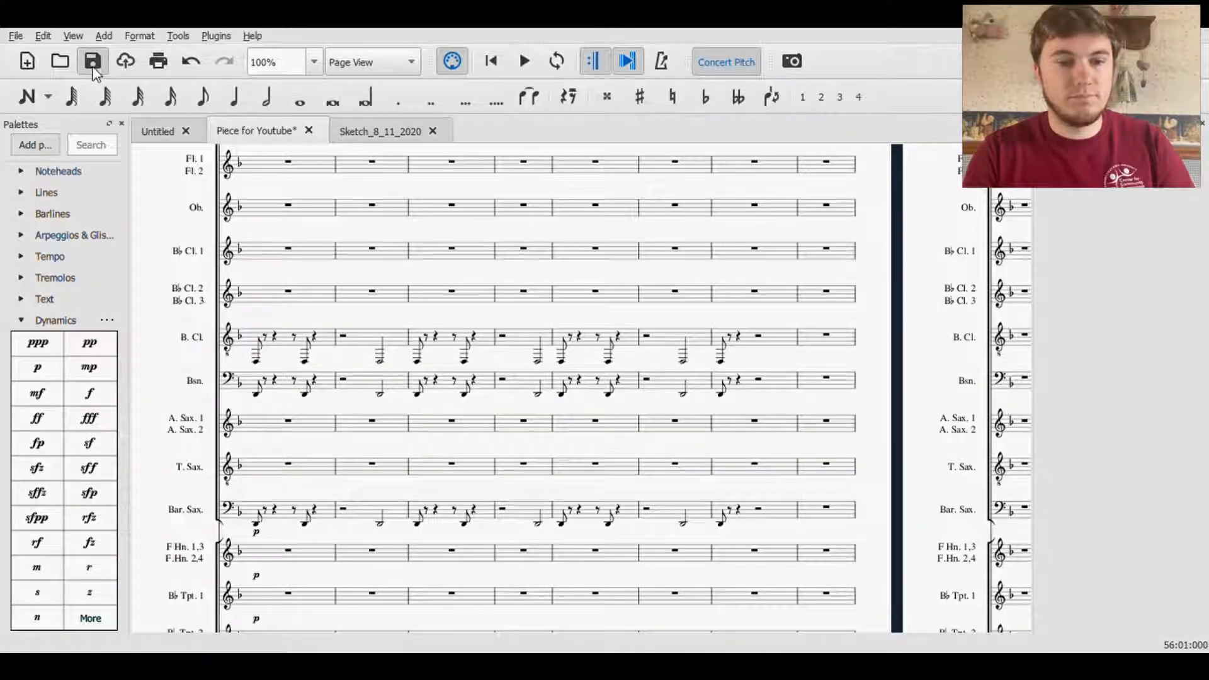
- Save the score and play it from measure 56 of the second and third clarinet staff, stopping after the passage
click(93, 61)
scroll(172, 346, down, 5)
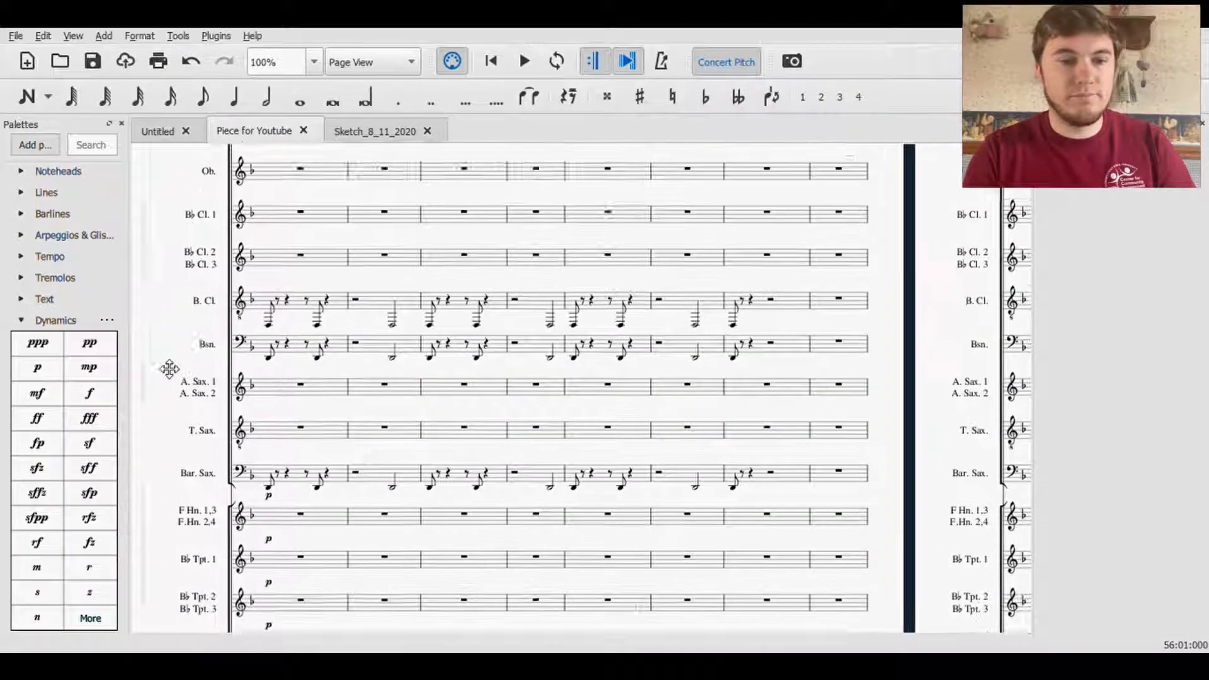
drag(180, 358, 372, 480)
drag(383, 325, 582, 327)
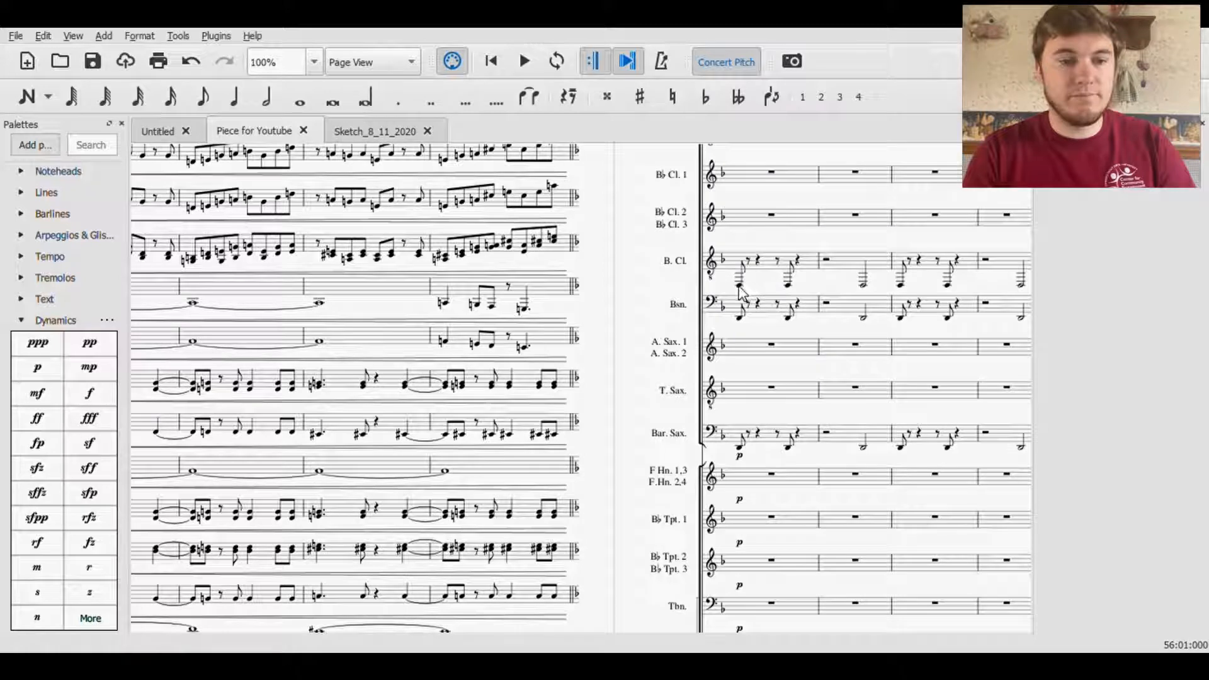
click(738, 217)
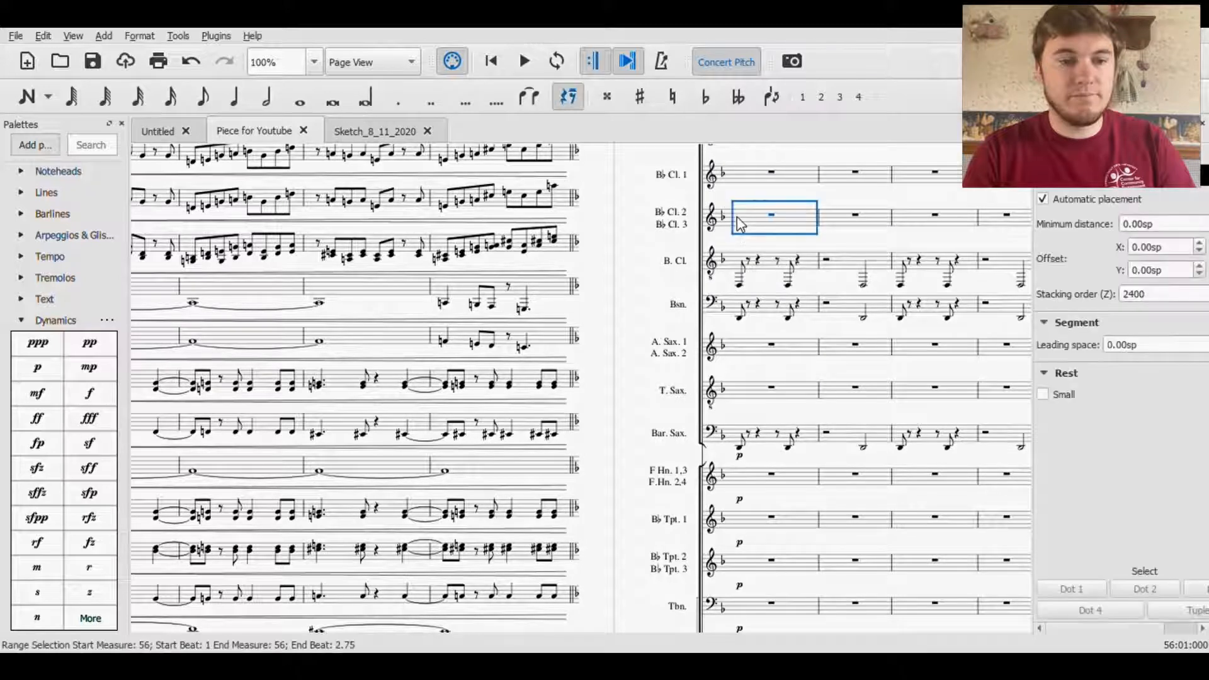
drag(626, 208, 244, 206)
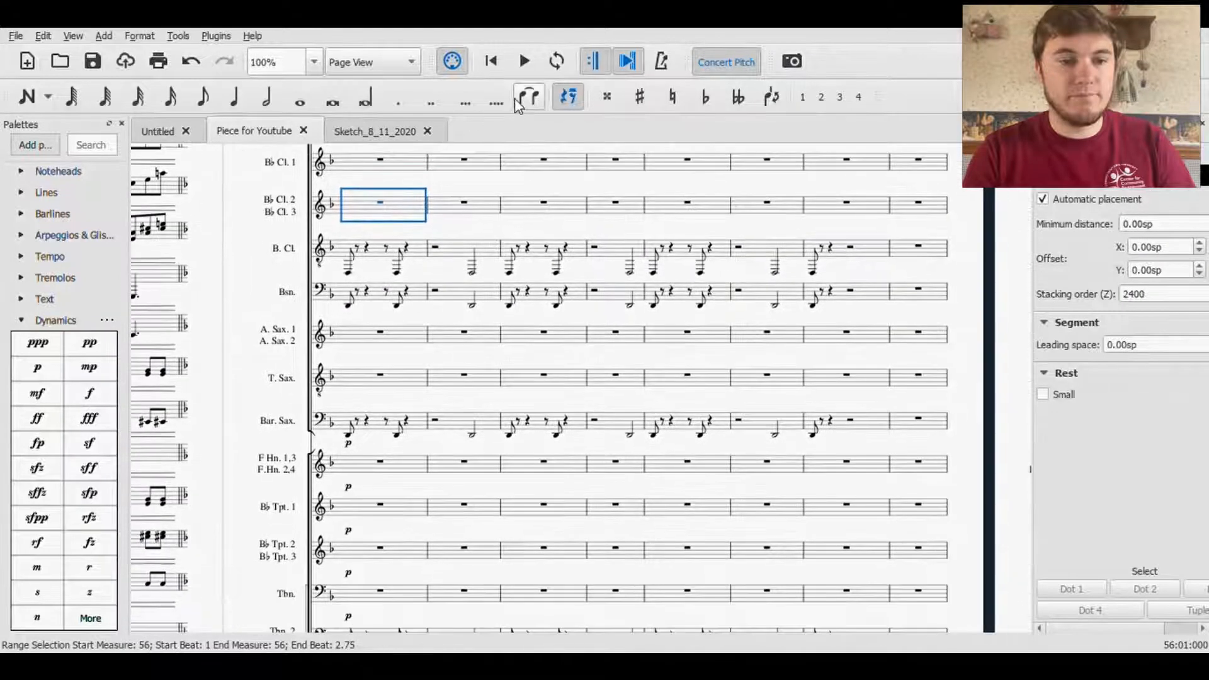
key(space)
scroll(586, 295, down, 4)
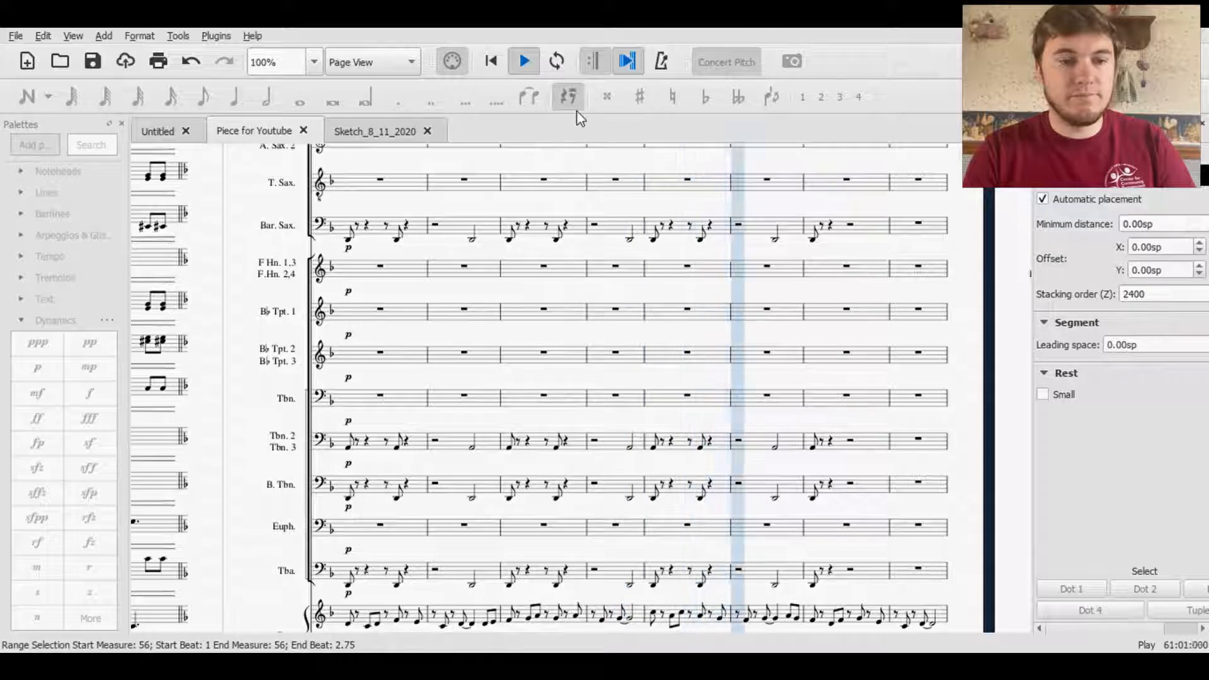
click(525, 61)
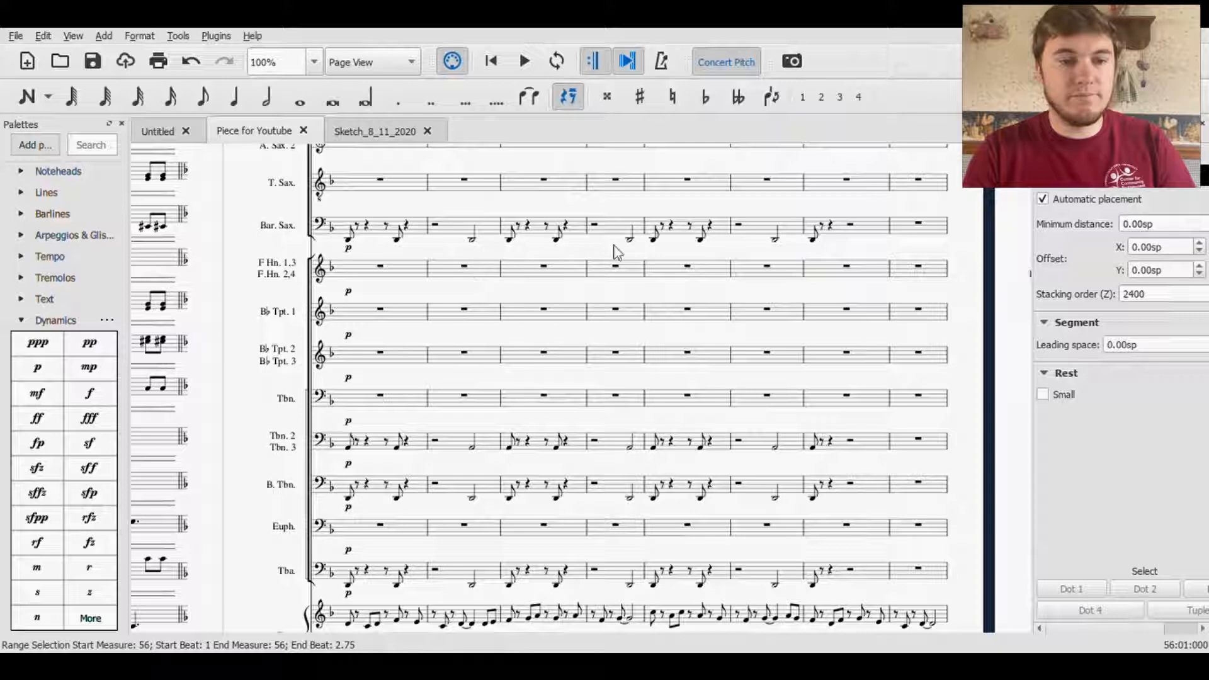
- Examine the end of the page 9 passage and the blank staves of all instruments on page 10
drag(613, 254, 433, 249)
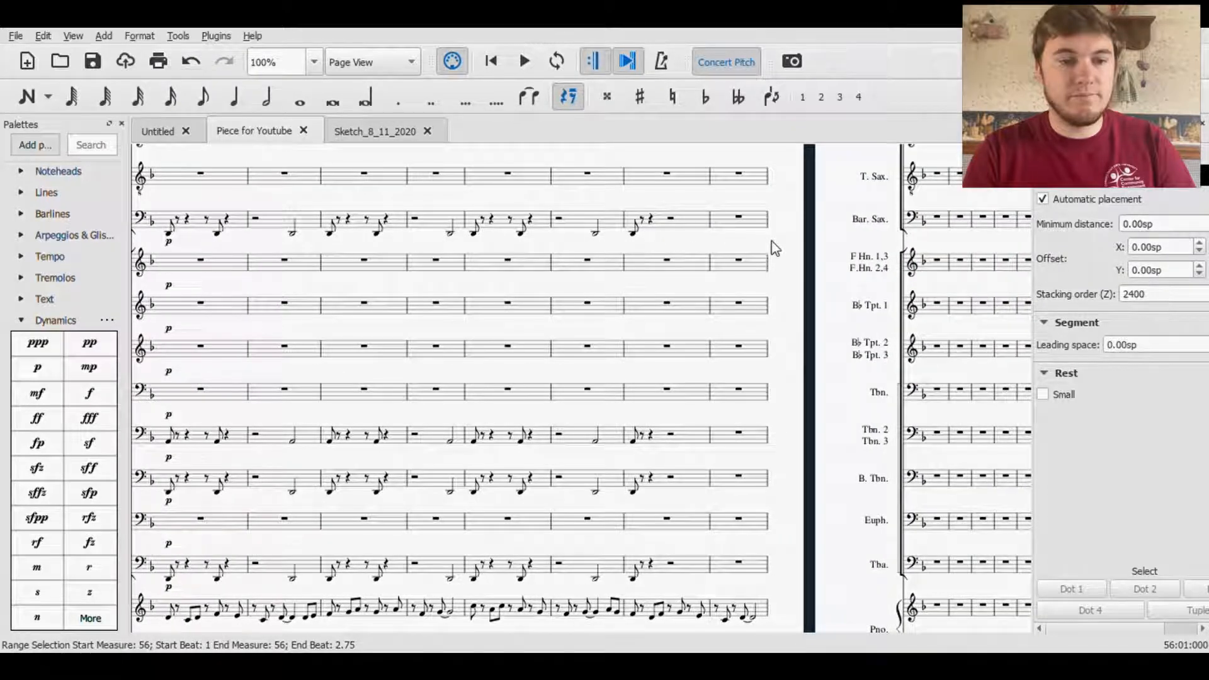
drag(774, 248, 451, 232)
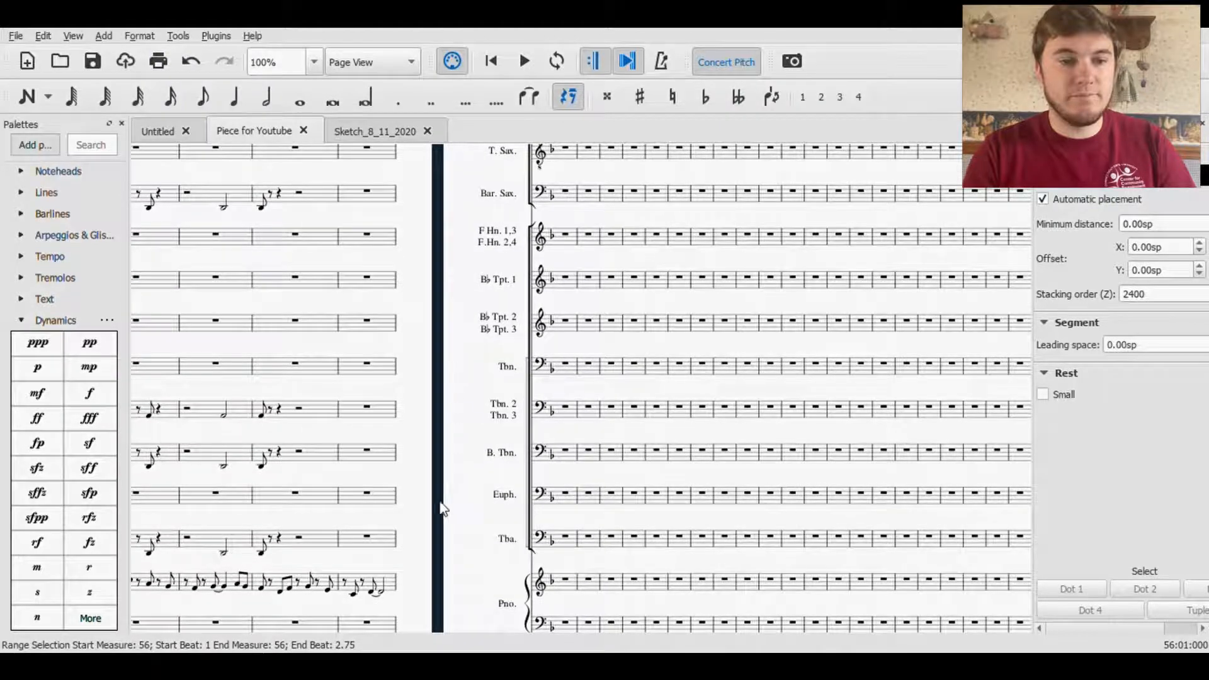
drag(445, 513, 272, 500)
scroll(340, 498, up, 2)
scroll(340, 497, up, 5)
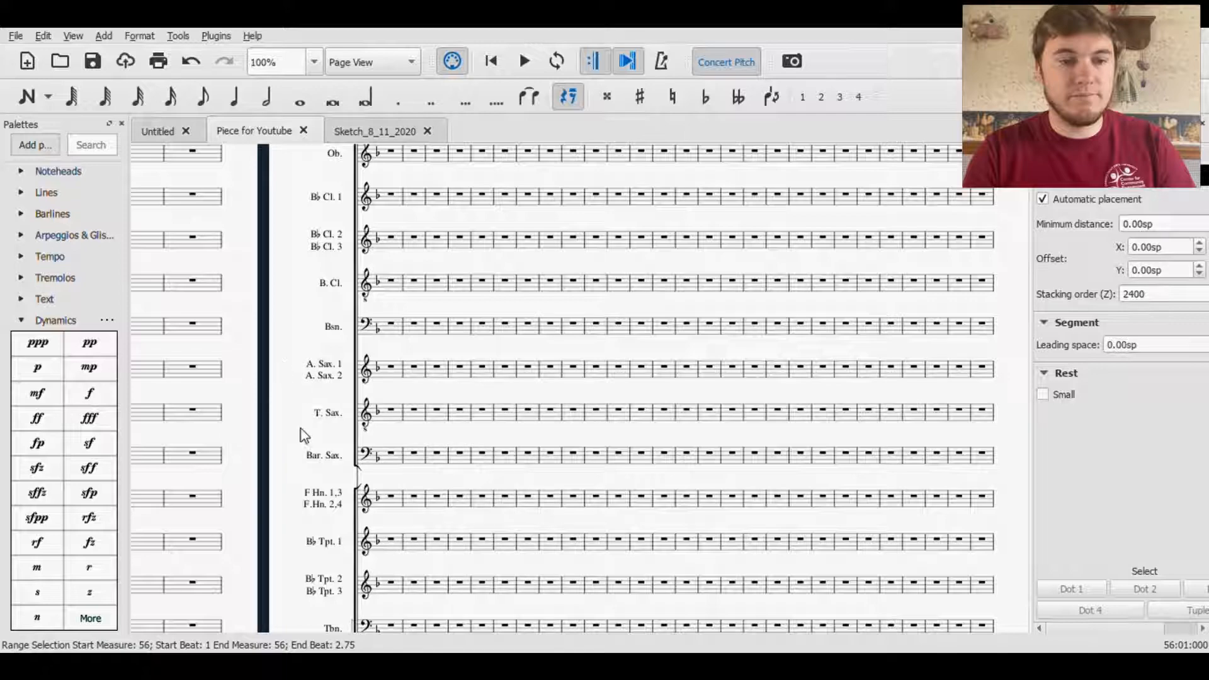
drag(301, 428, 315, 326)
drag(316, 466, 580, 270)
drag(566, 442, 286, 479)
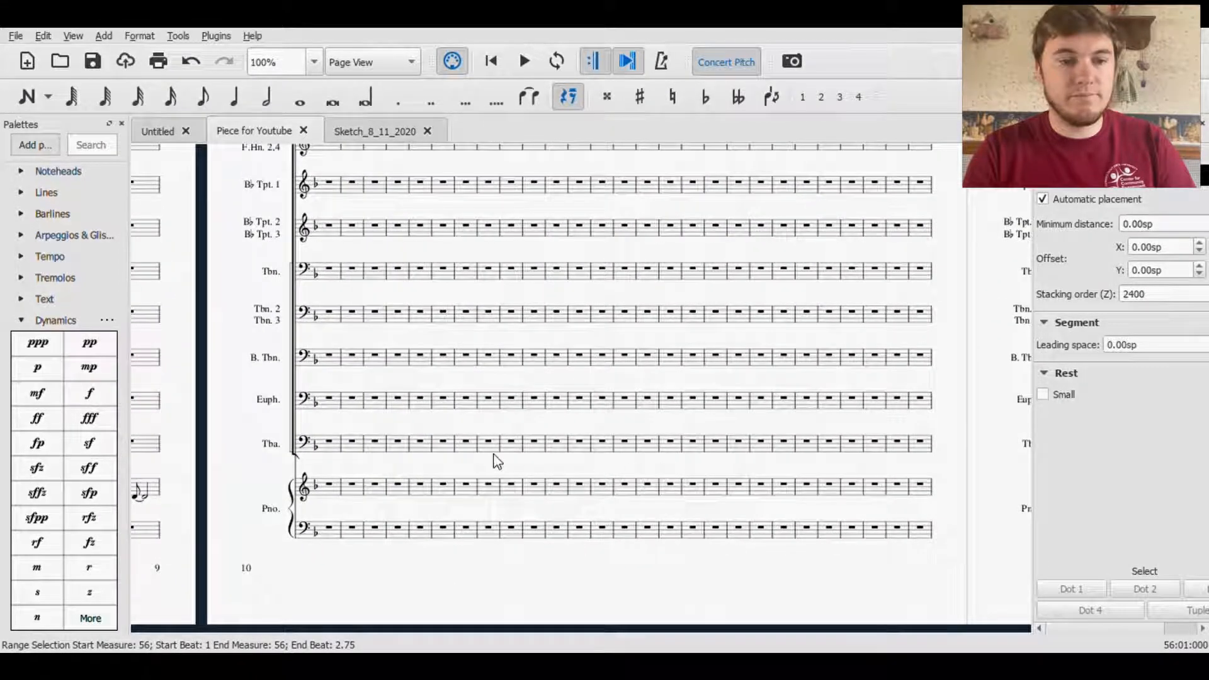
scroll(493, 457, up, 1)
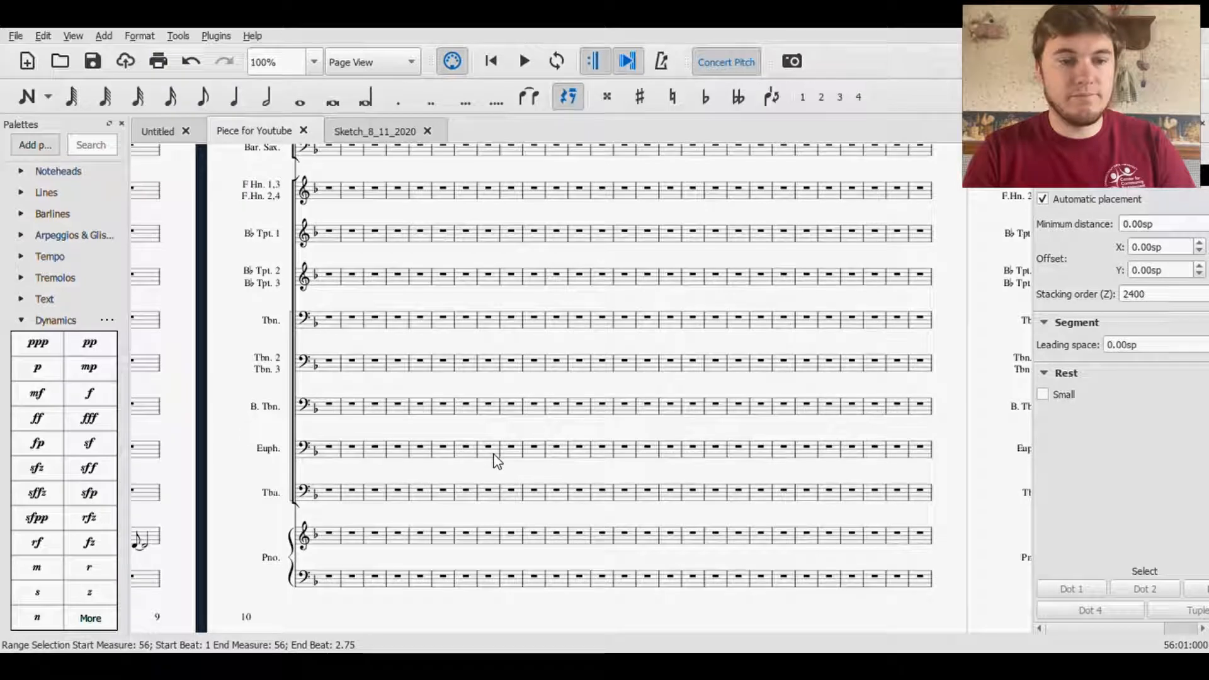
drag(217, 426, 529, 351)
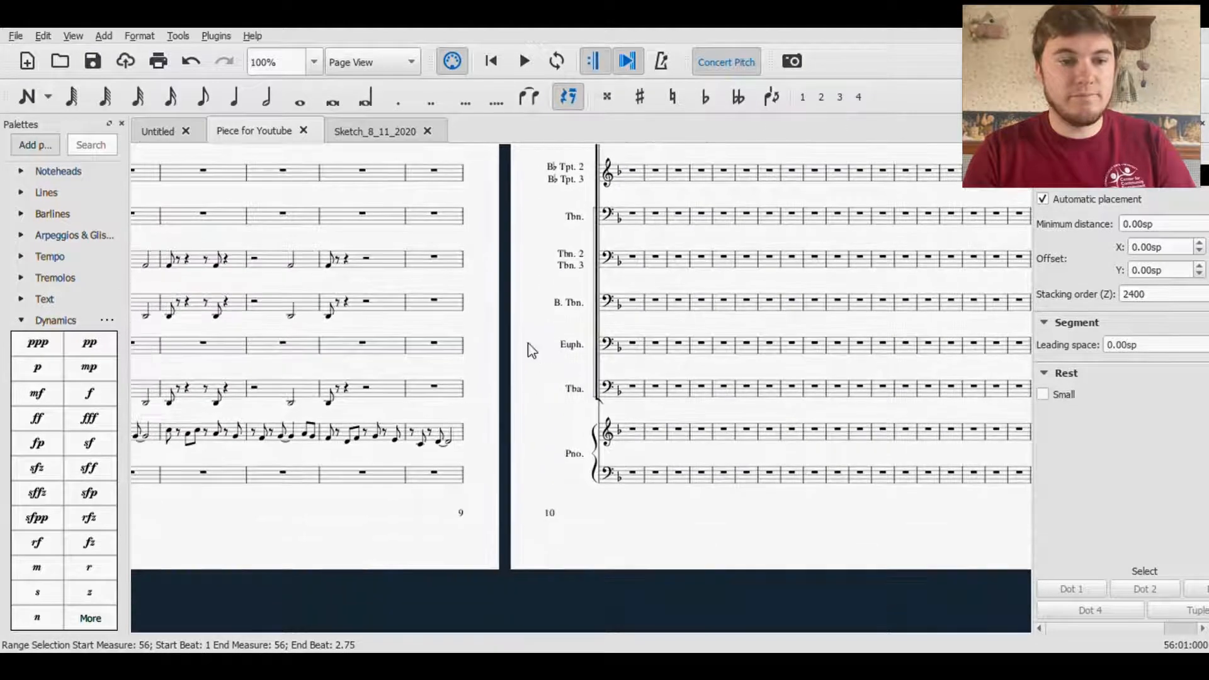
drag(526, 410, 273, 458)
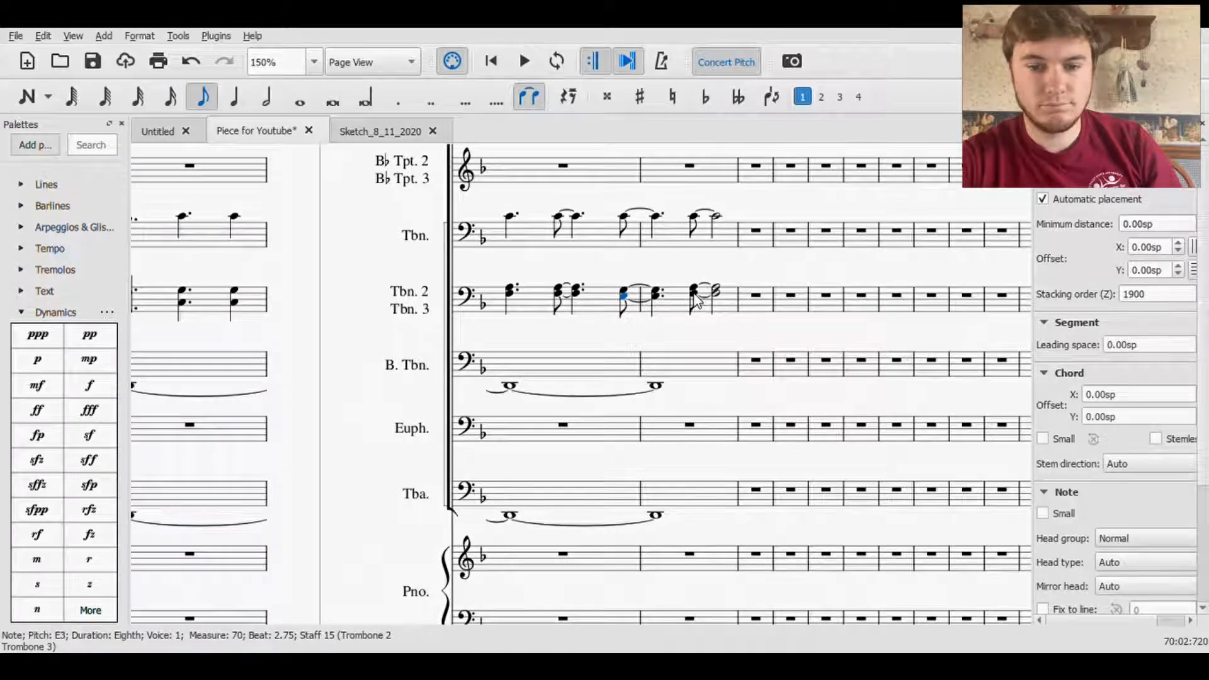
- Deselect the second and third trombones' E3 eighth note in measure 70 and save the score
key(Escape)
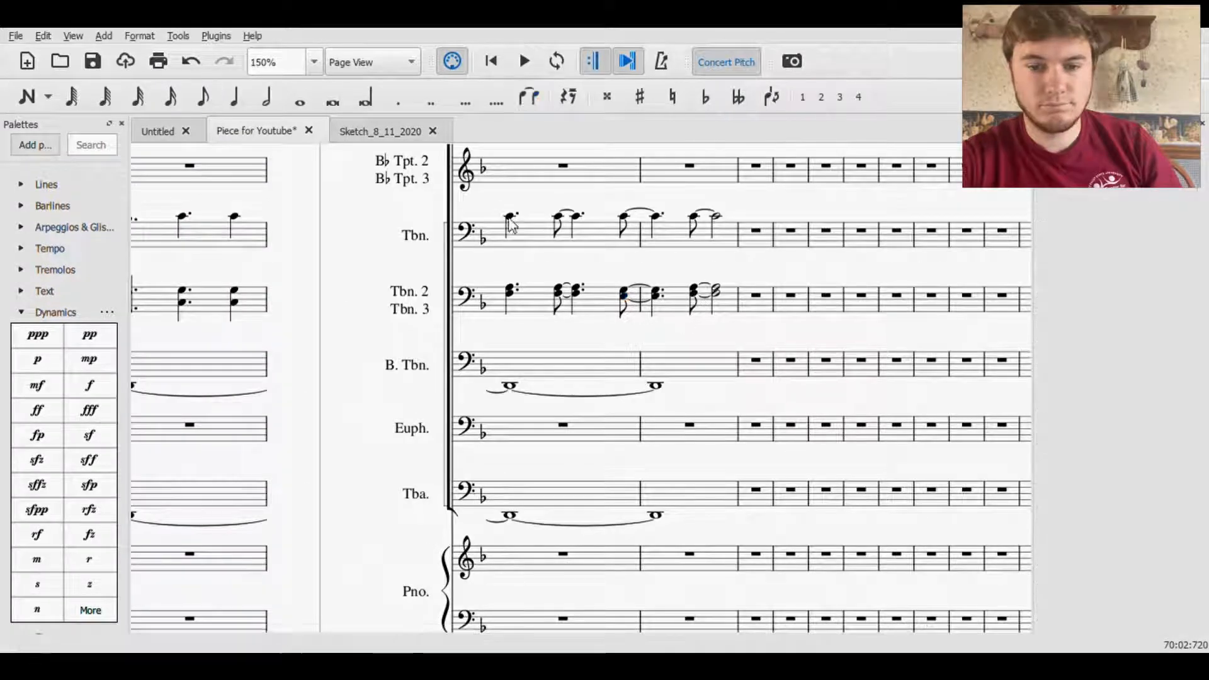
click(94, 62)
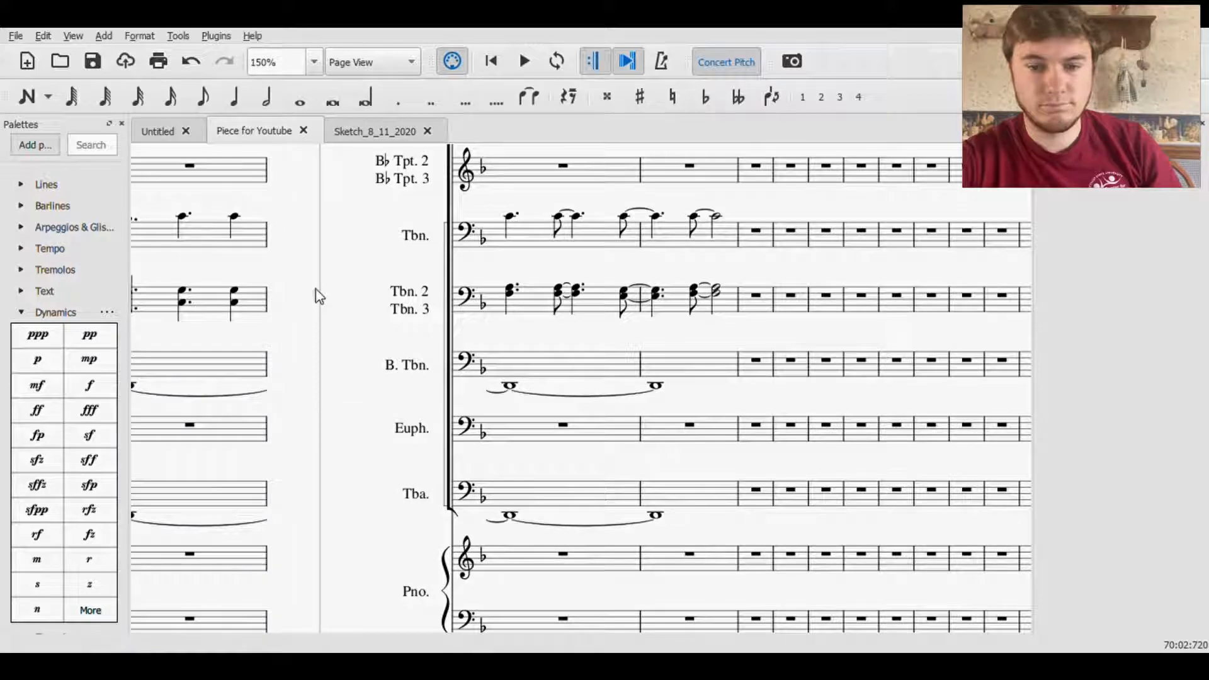
- Play the score from the first trombone's C4 dotted quarter note in measure 64, stopping after the trombone passage
drag(319, 296, 761, 344)
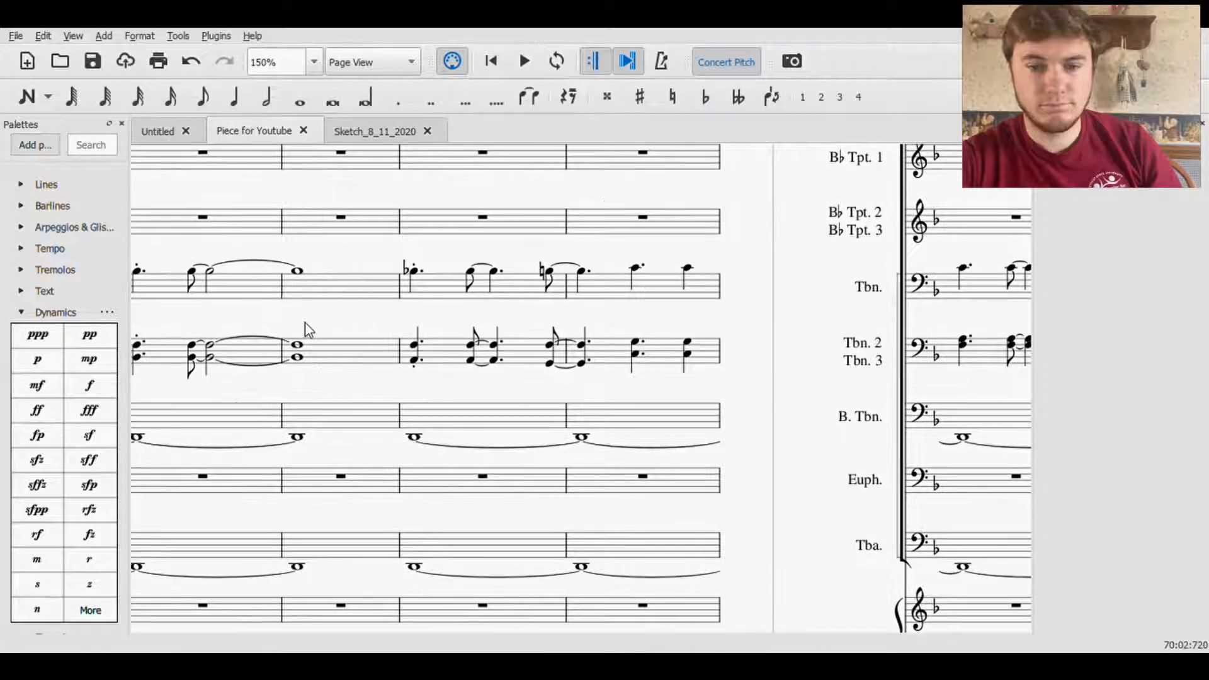
scroll(742, 345, right, 10)
drag(342, 329, 722, 342)
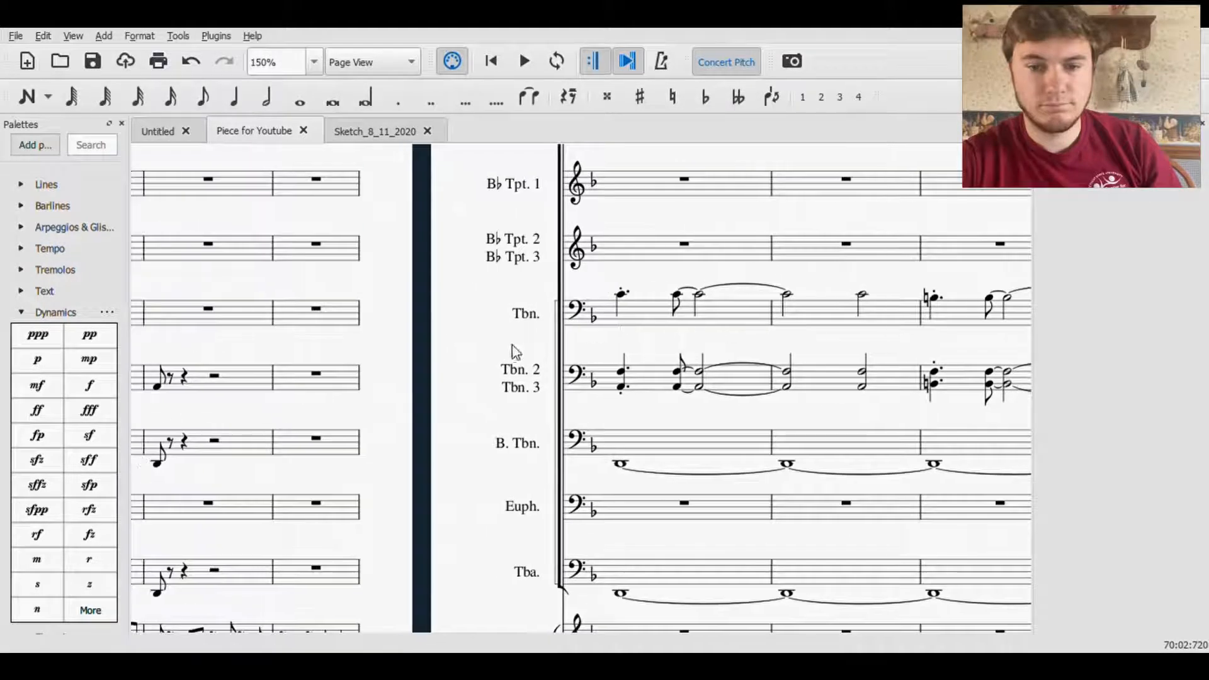
drag(643, 340, 379, 321)
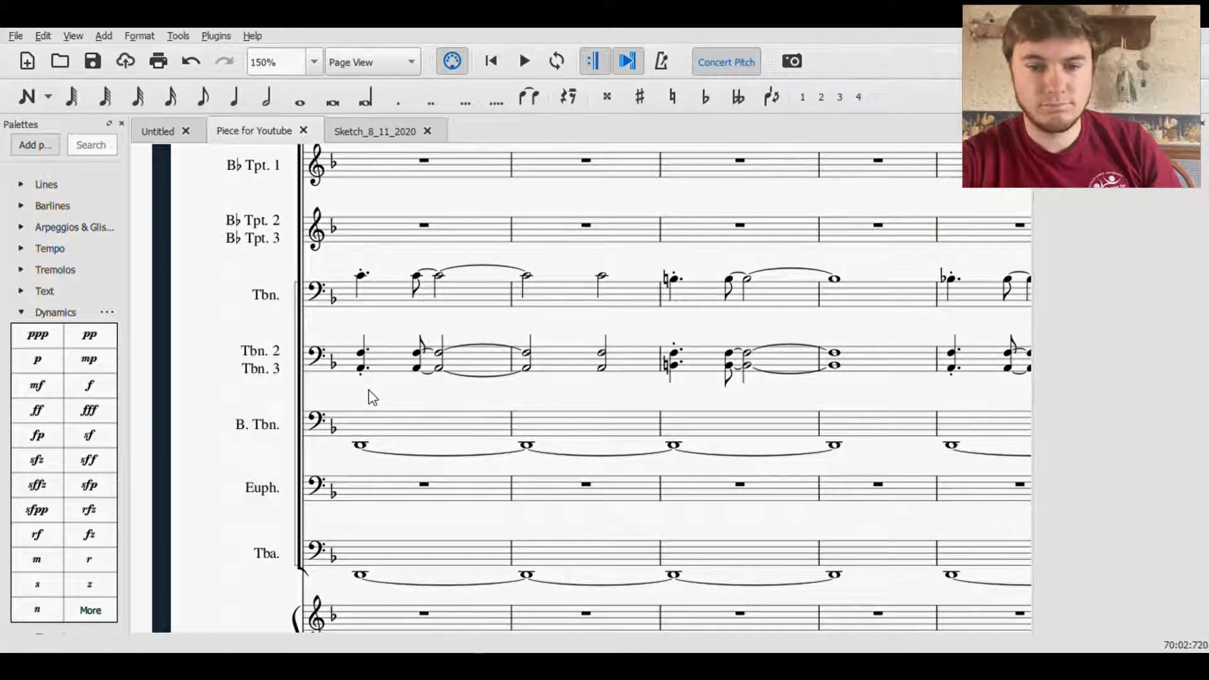
click(361, 275)
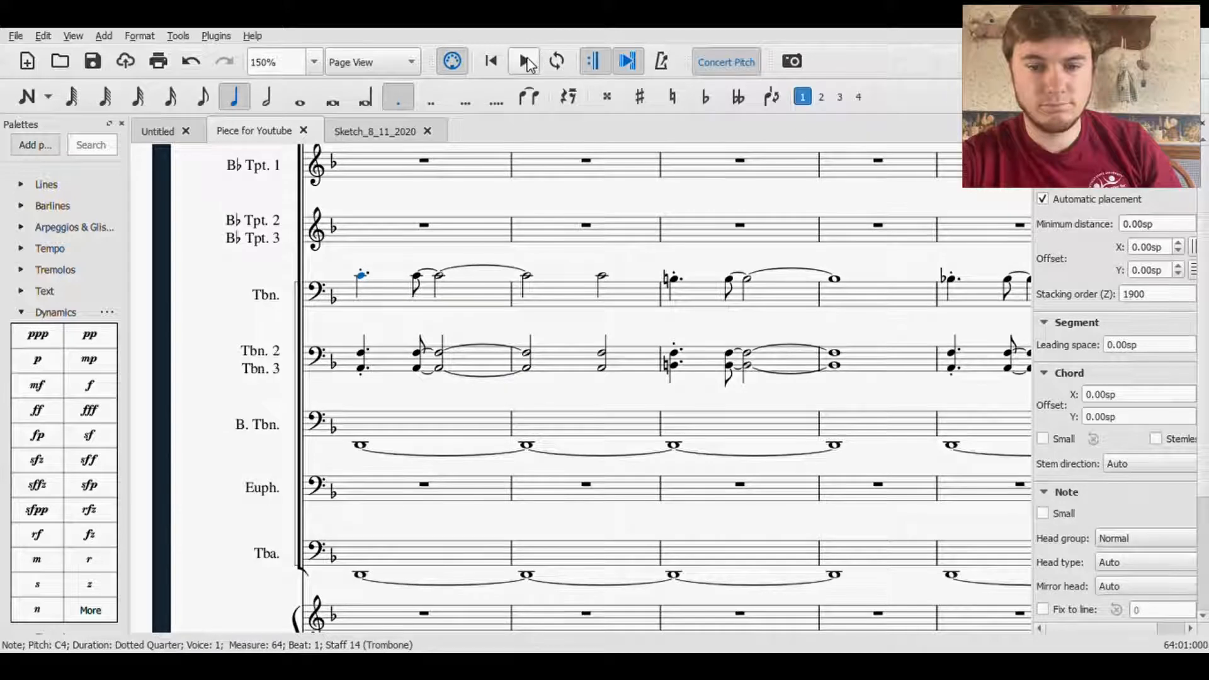
click(527, 59)
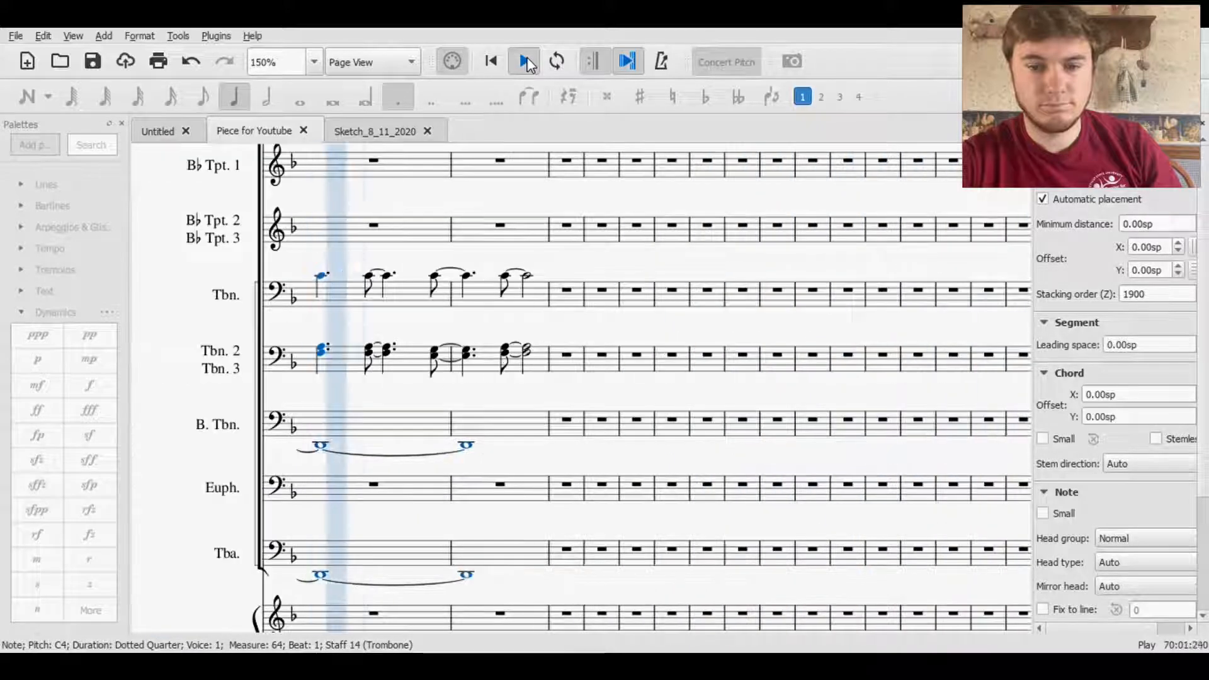
click(525, 61)
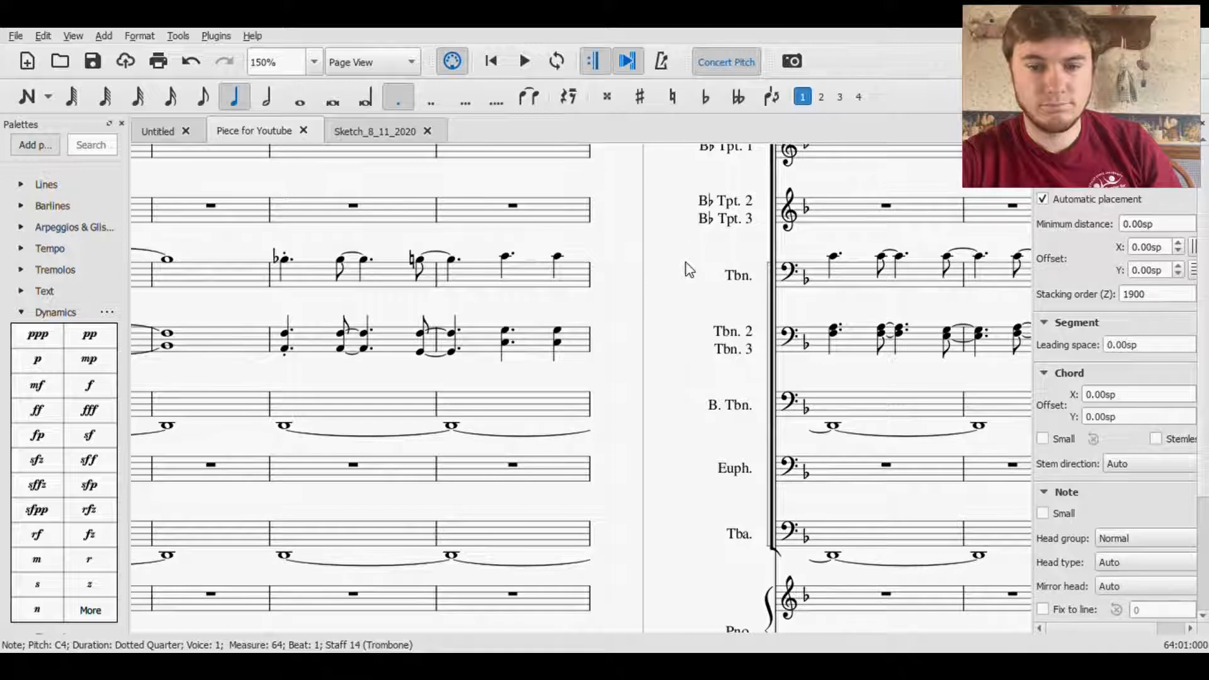
drag(655, 265, 951, 341)
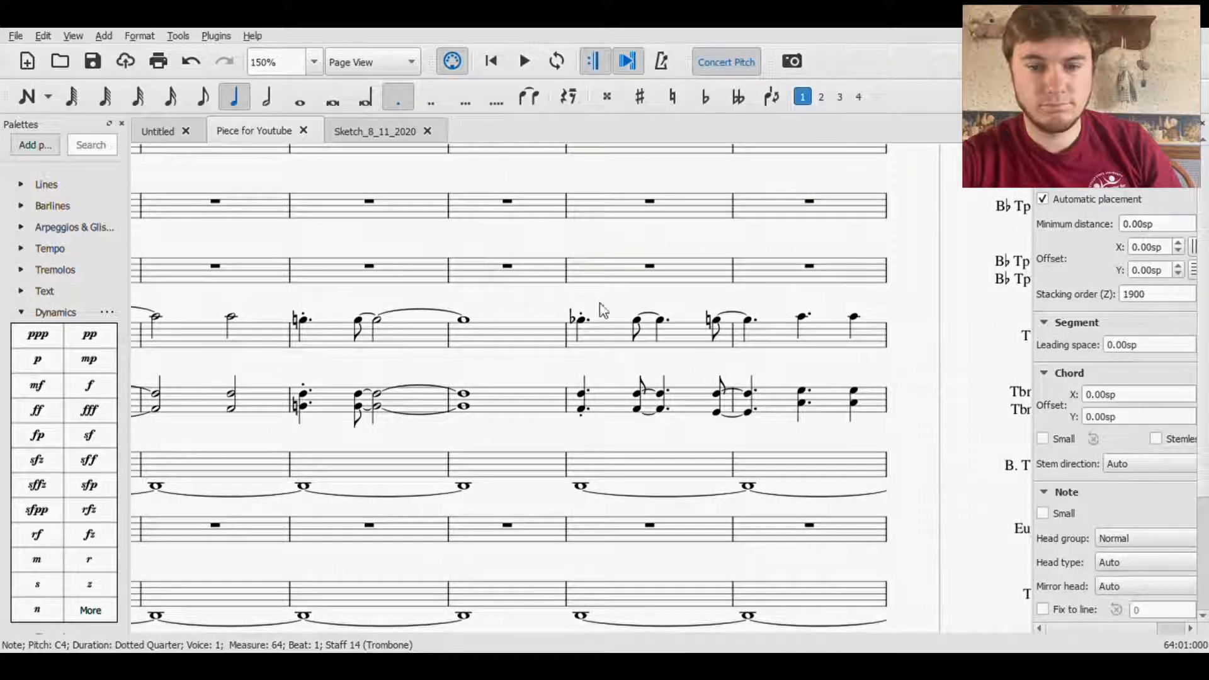
drag(519, 313, 915, 363)
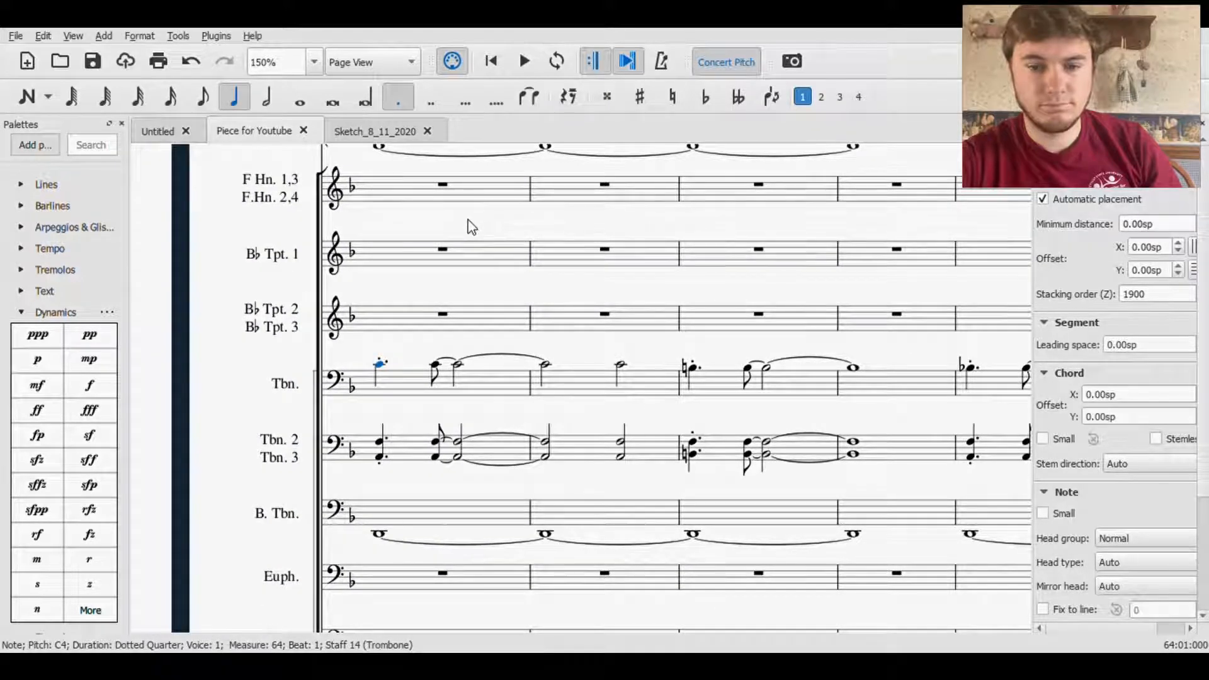
drag(459, 224, 722, 234)
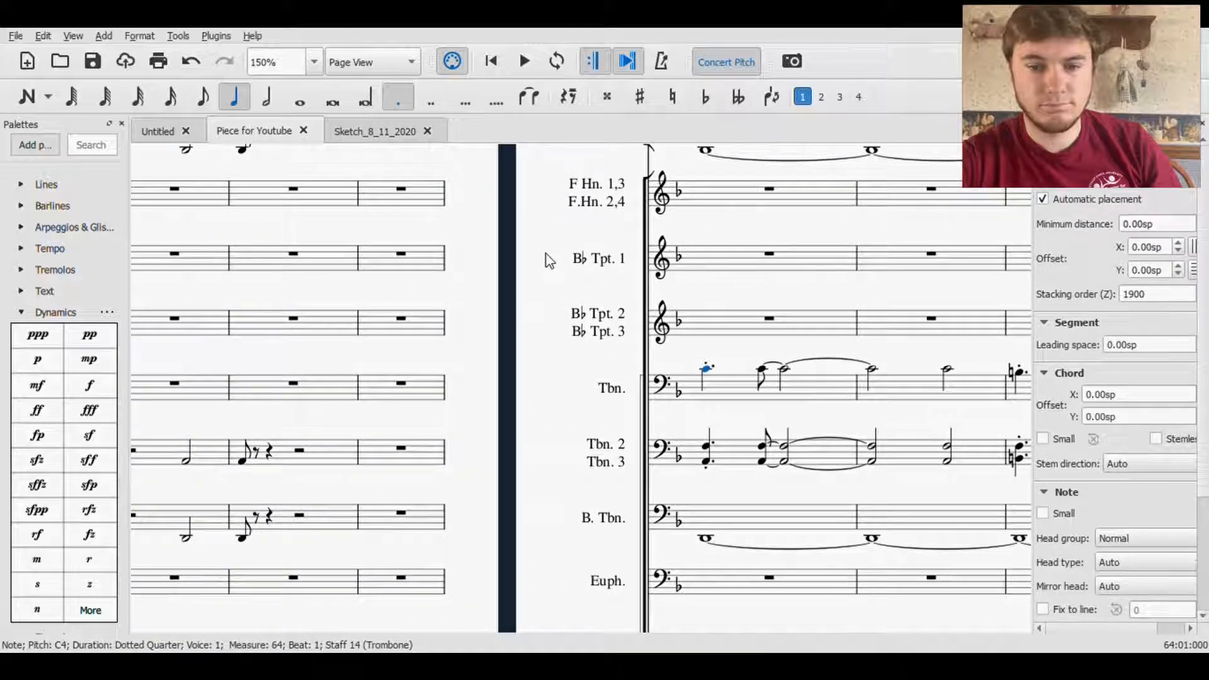
- Examine the trombone, bass trombone, euphonium and tuba parts from measure 64 up to the empty measures starting at measure 72
drag(553, 260, 692, 323)
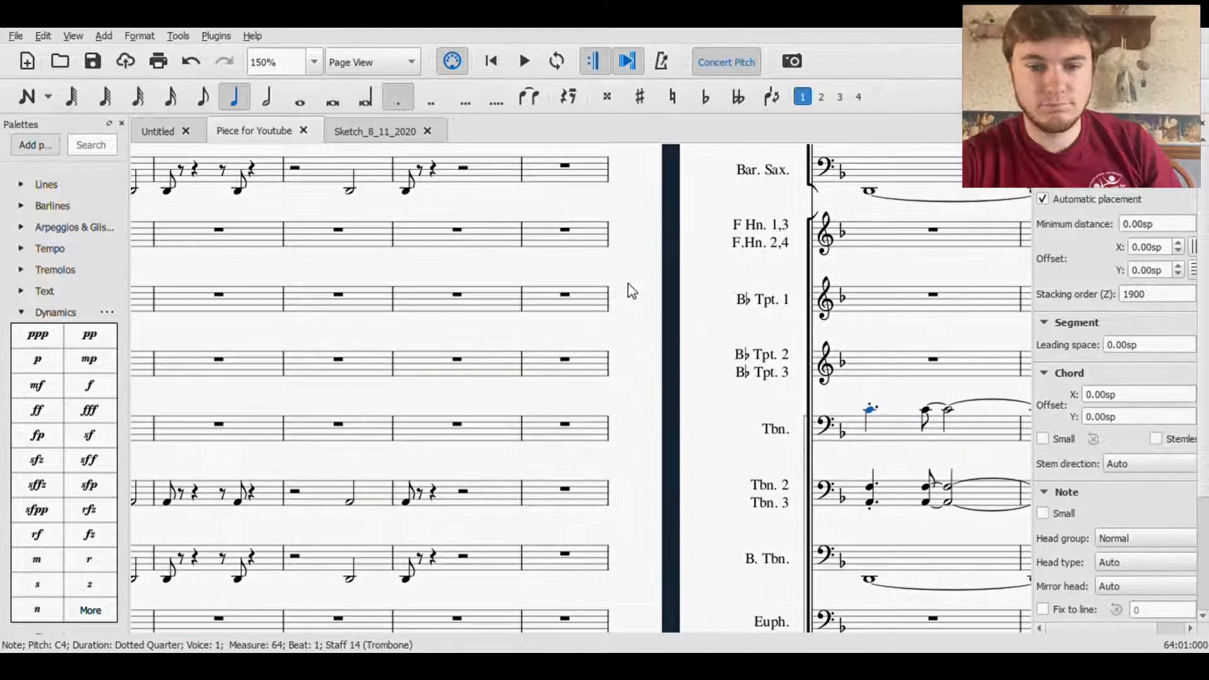
drag(322, 285, 658, 344)
drag(482, 335, 185, 324)
drag(710, 348, 198, 381)
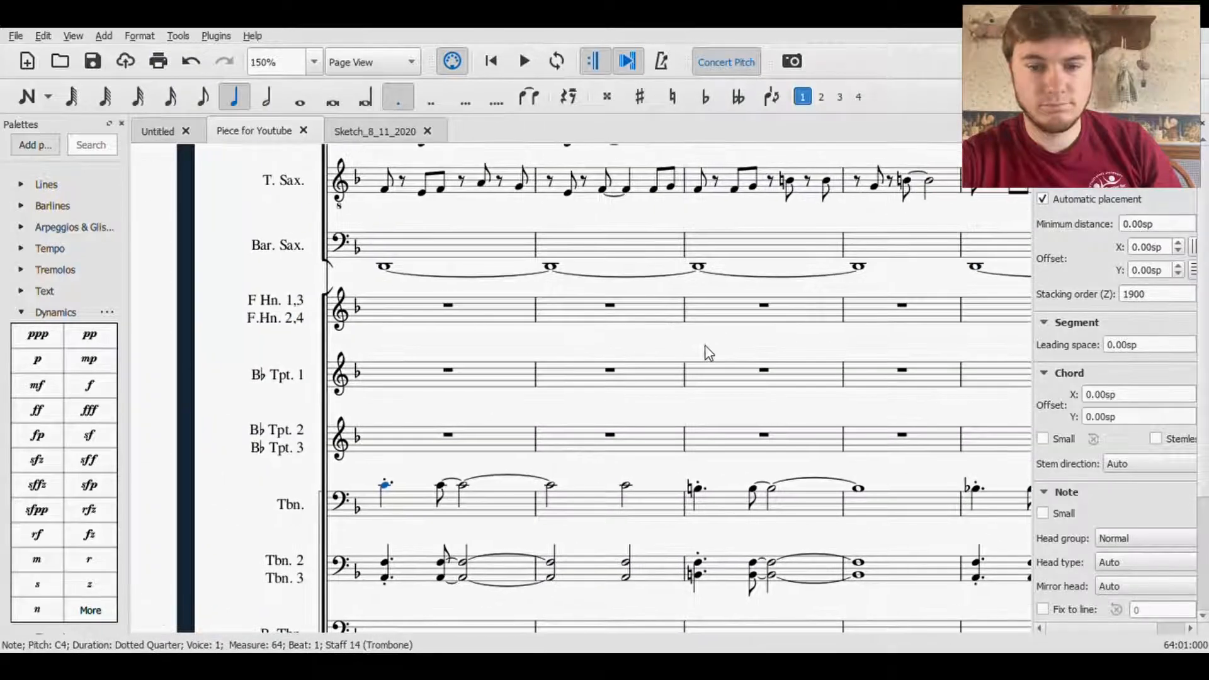
drag(685, 342, 552, 335)
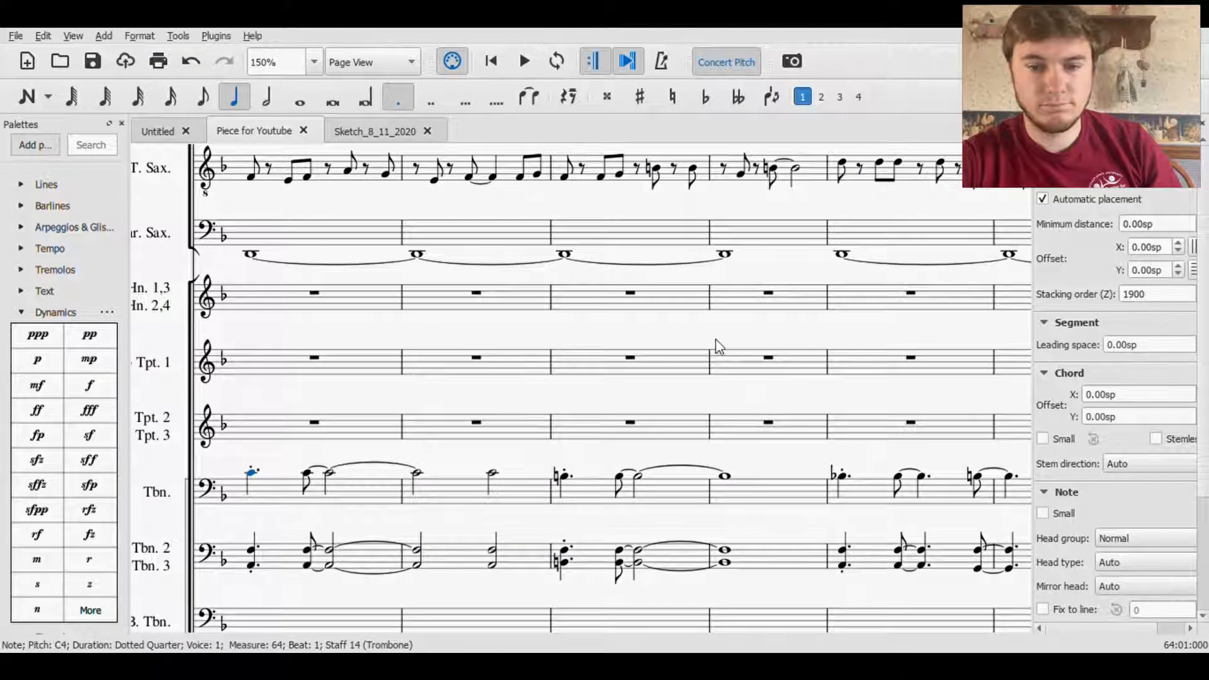
drag(715, 345, 449, 328)
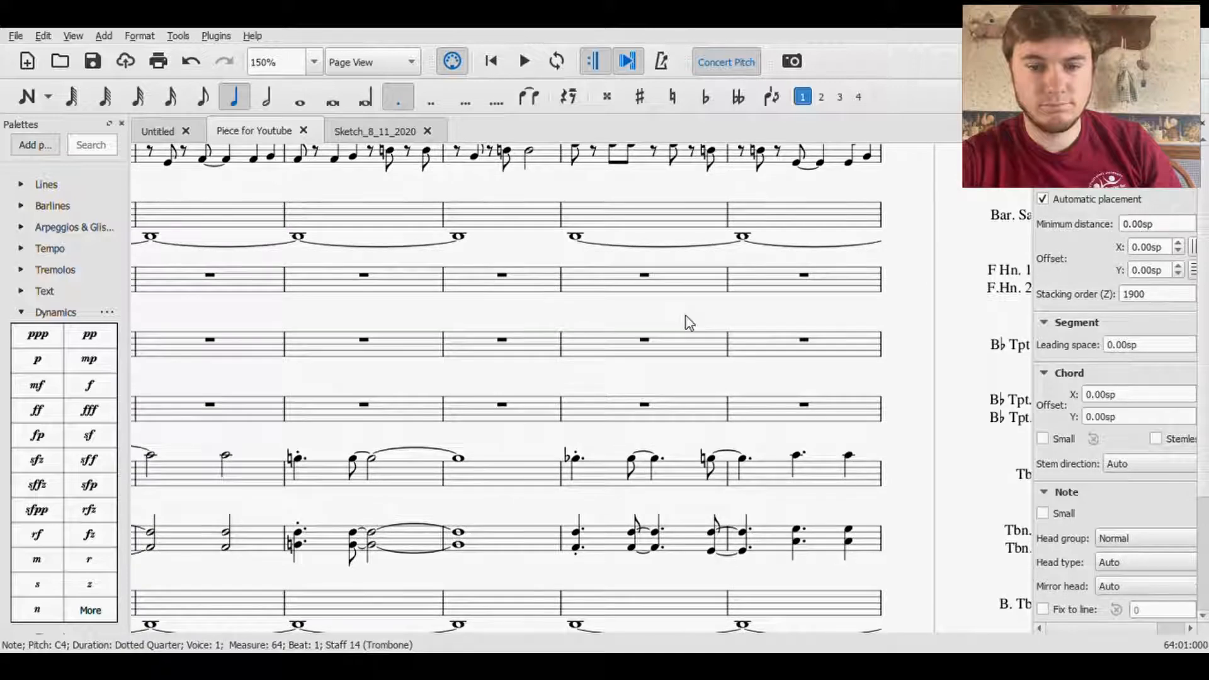
drag(807, 324, 352, 315)
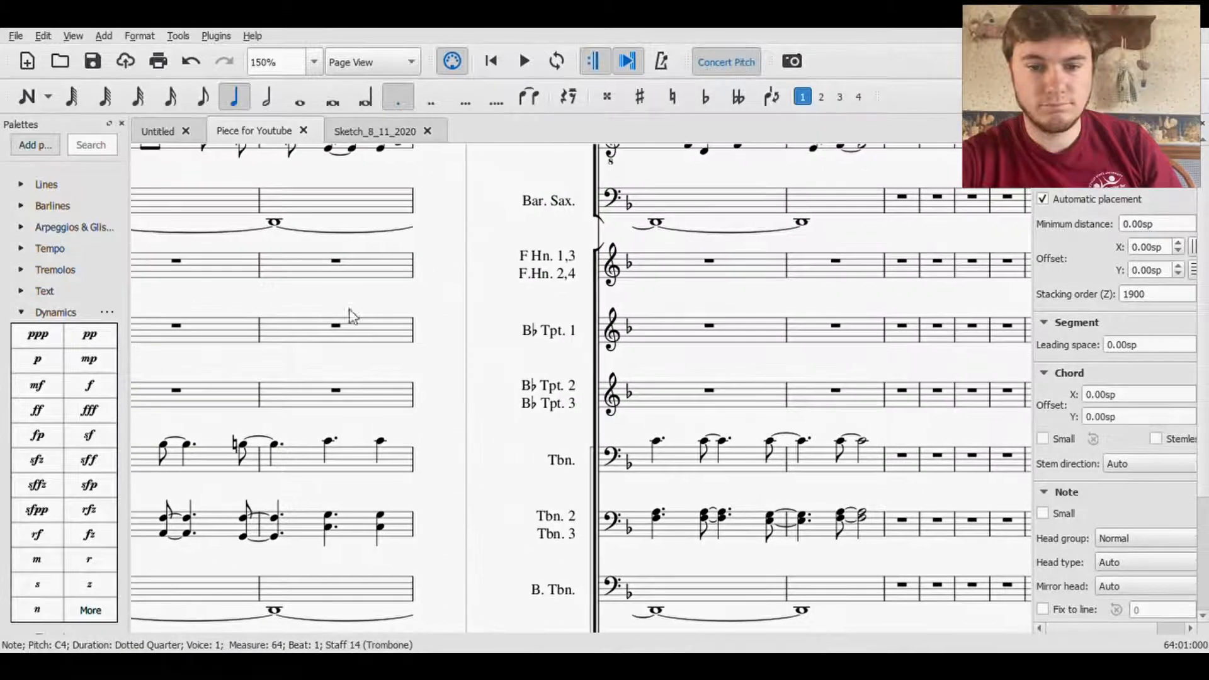
drag(494, 465, 165, 247)
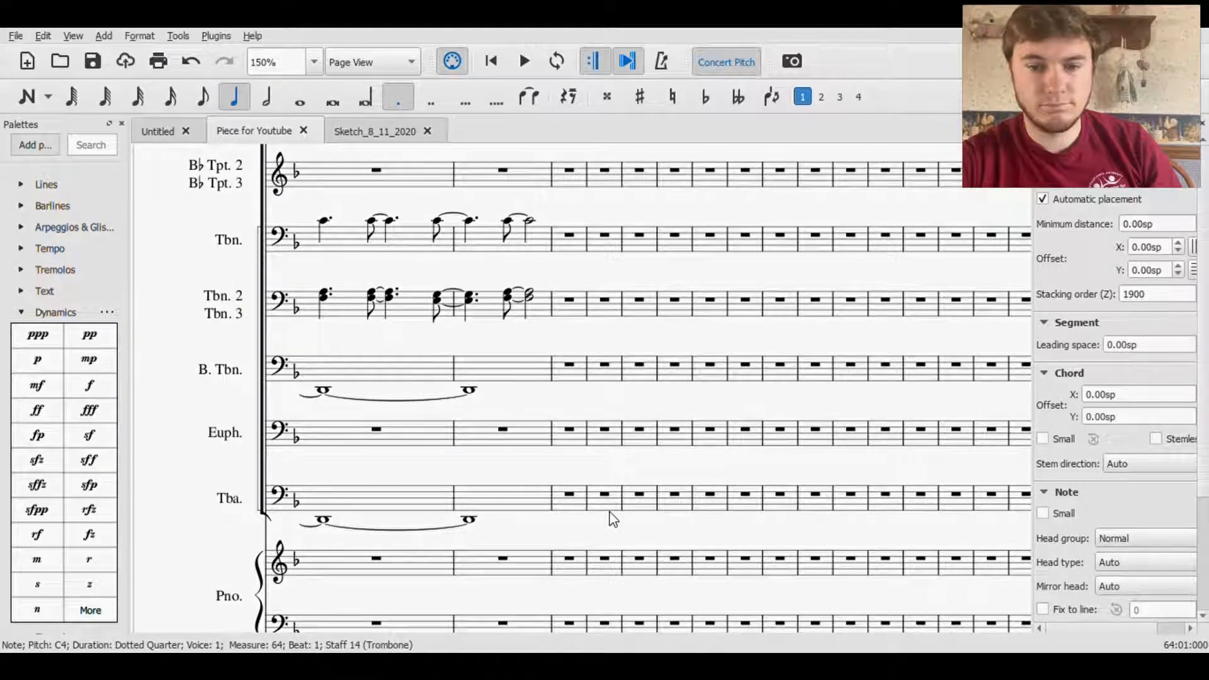
scroll(610, 520, down, 2)
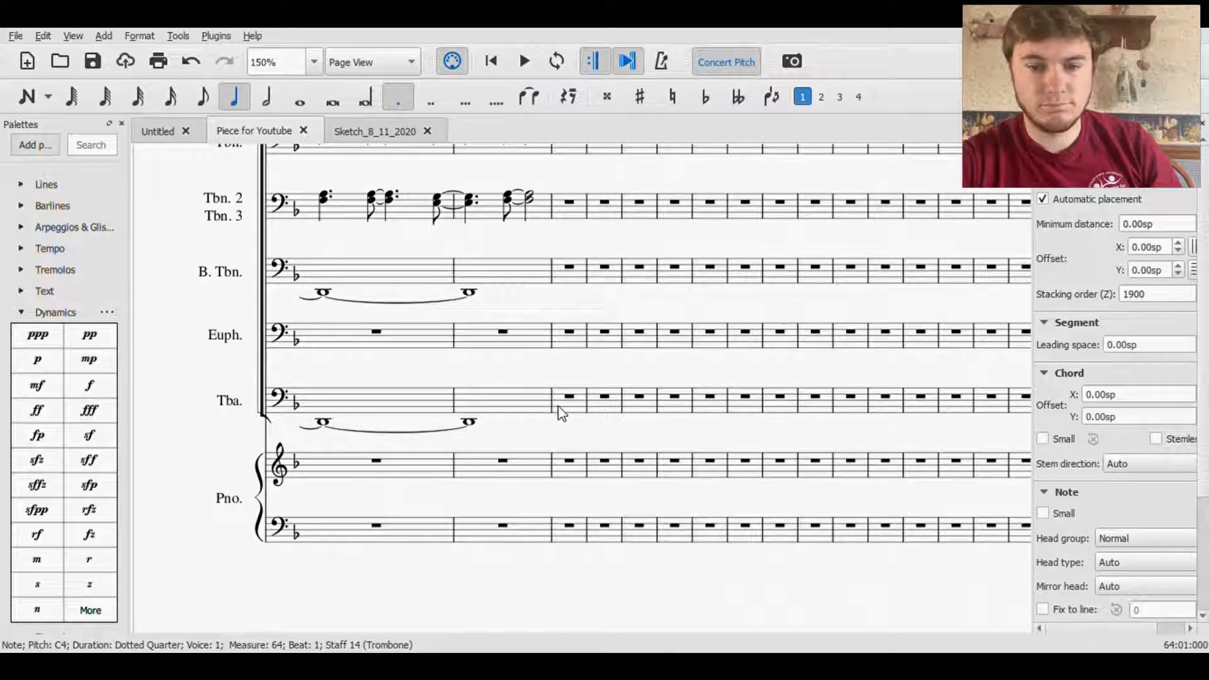
drag(563, 598, 475, 561)
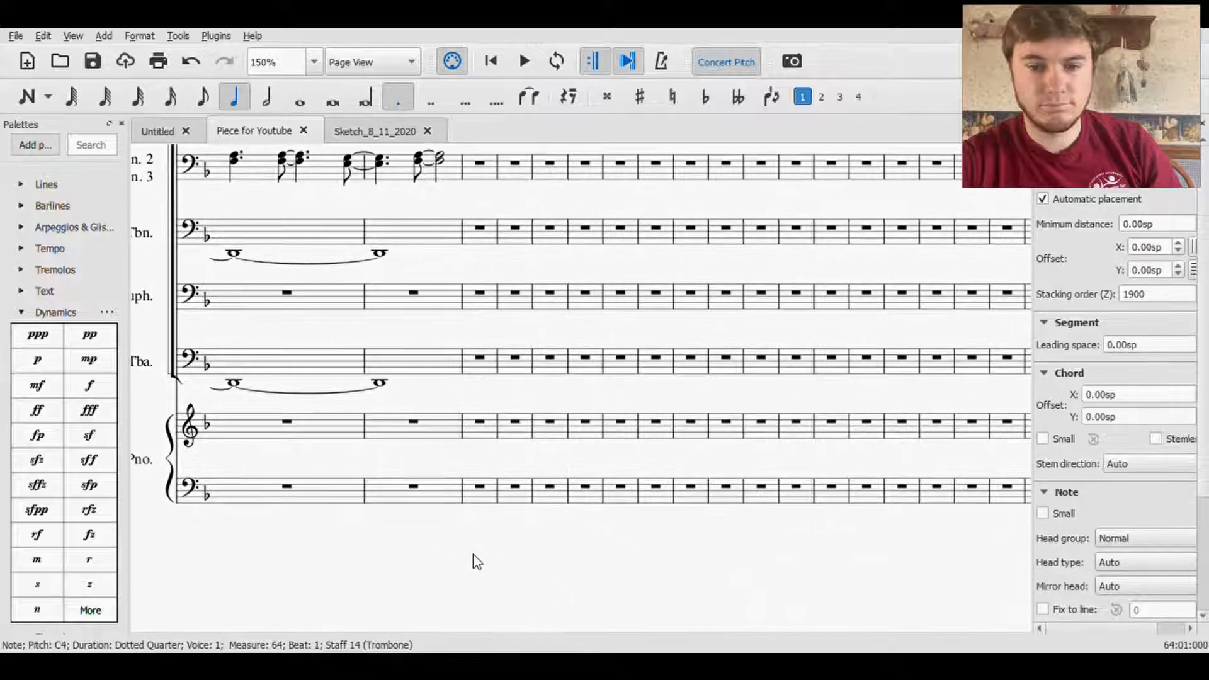
click(480, 358)
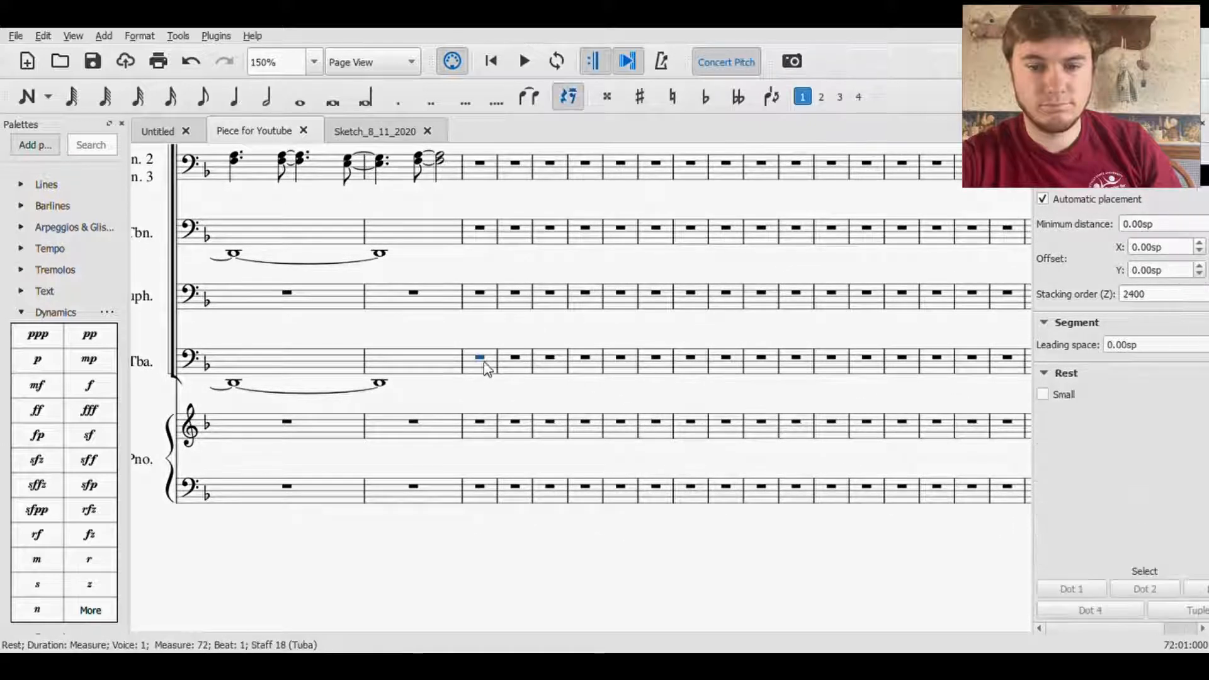
click(27, 97)
click(234, 97)
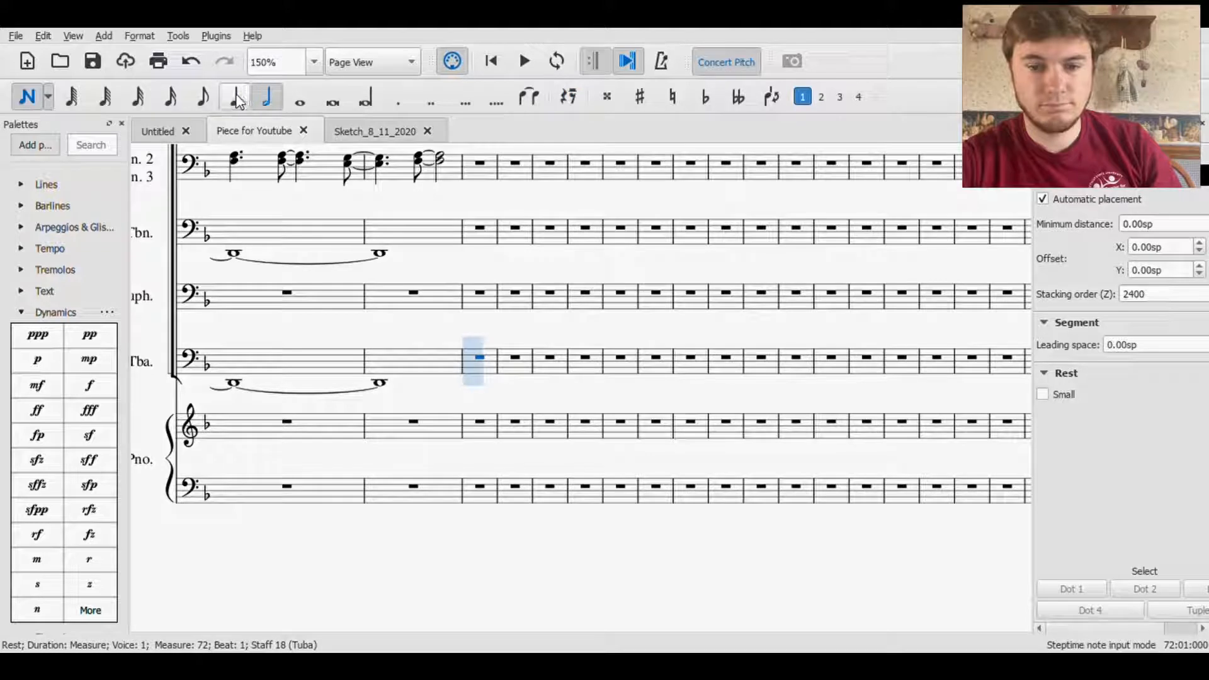
click(39, 104)
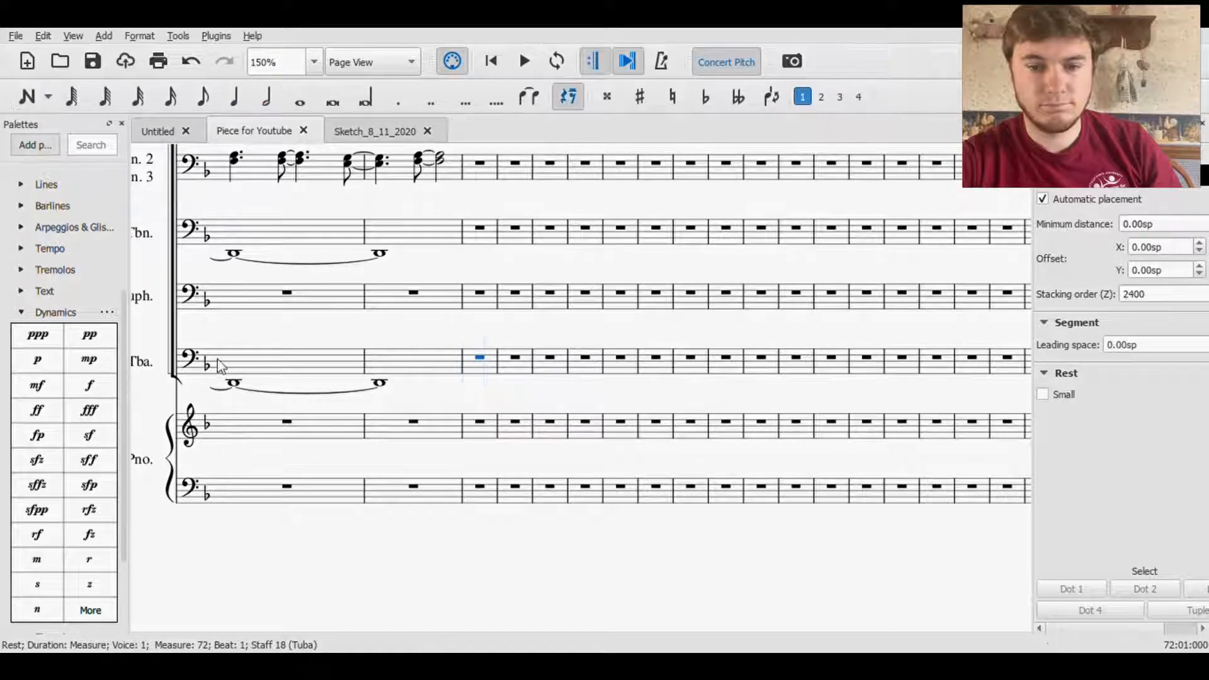
- Select and copy the tuba part from measure 24 through measure 31
drag(246, 580, 1101, 447)
drag(357, 527, 894, 519)
drag(246, 564, 1040, 603)
drag(444, 547, 1167, 494)
drag(369, 513, 1167, 495)
drag(379, 553, 1132, 598)
drag(392, 590, 995, 642)
drag(321, 562, 936, 575)
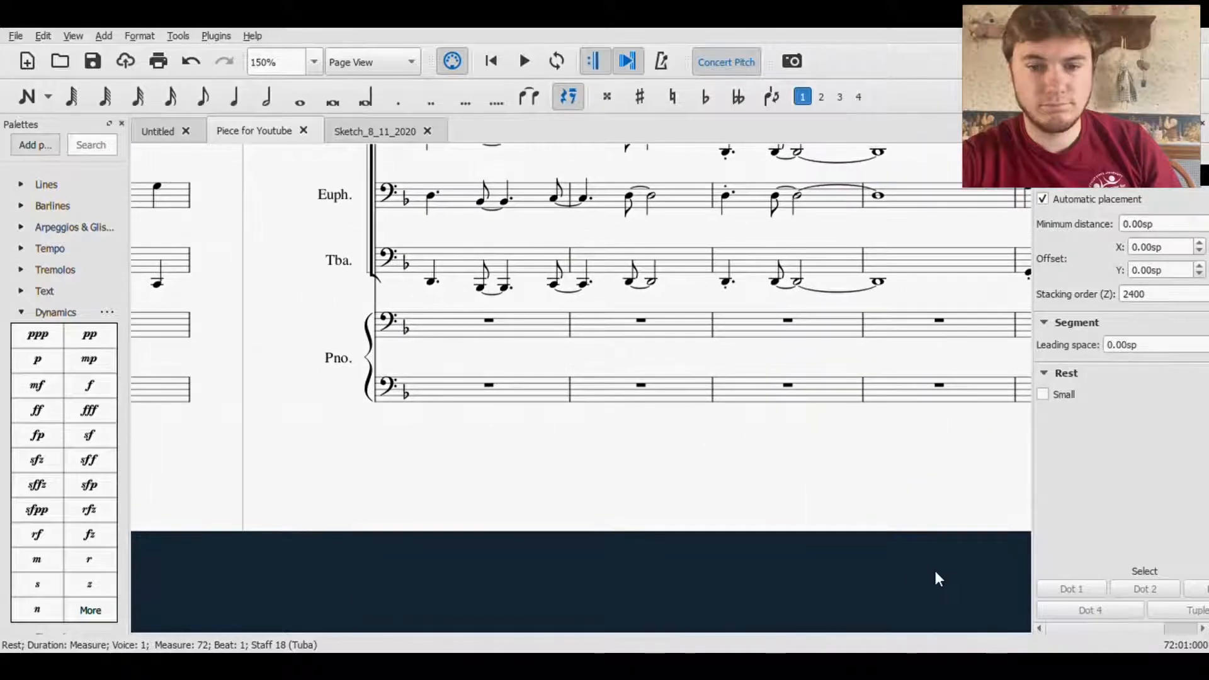
drag(147, 496, 759, 598)
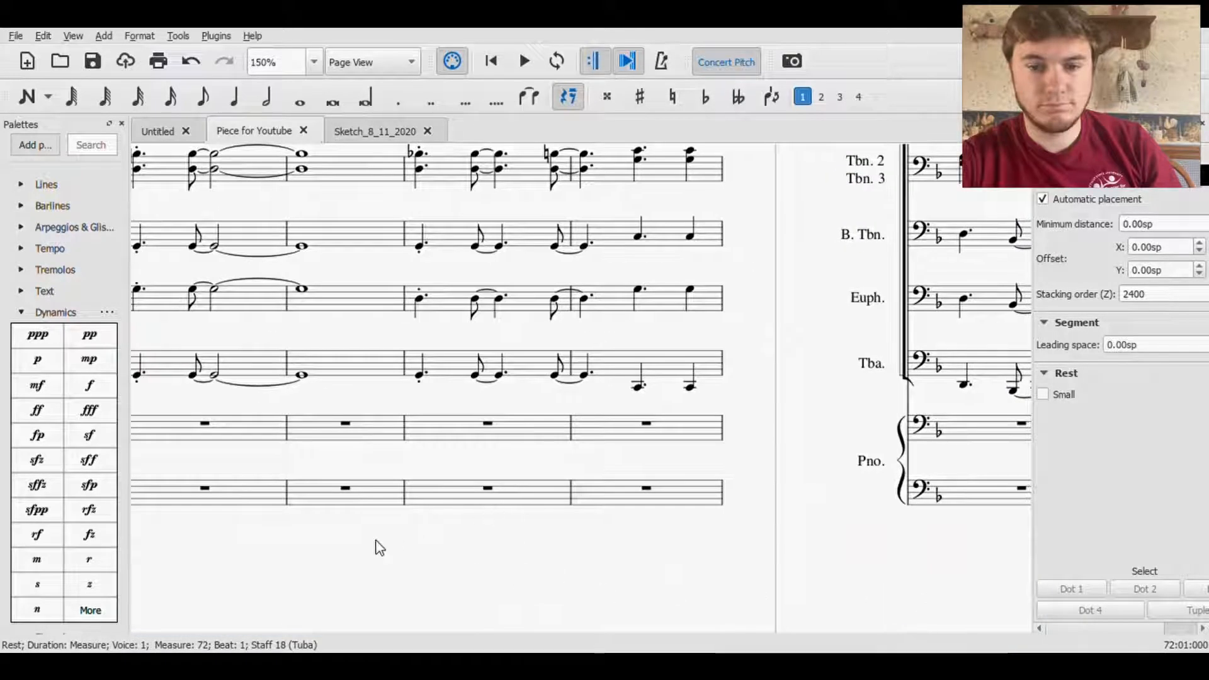
drag(379, 545, 956, 512)
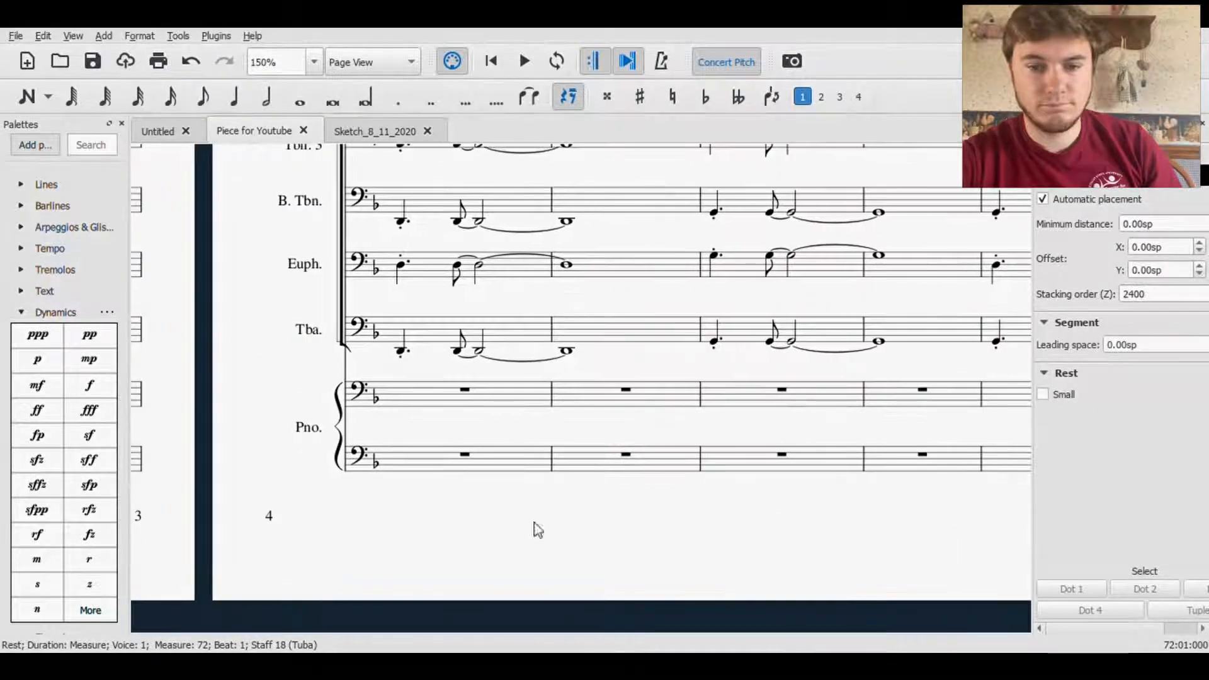
click(418, 329)
drag(959, 566, 107, 609)
drag(817, 590, 320, 582)
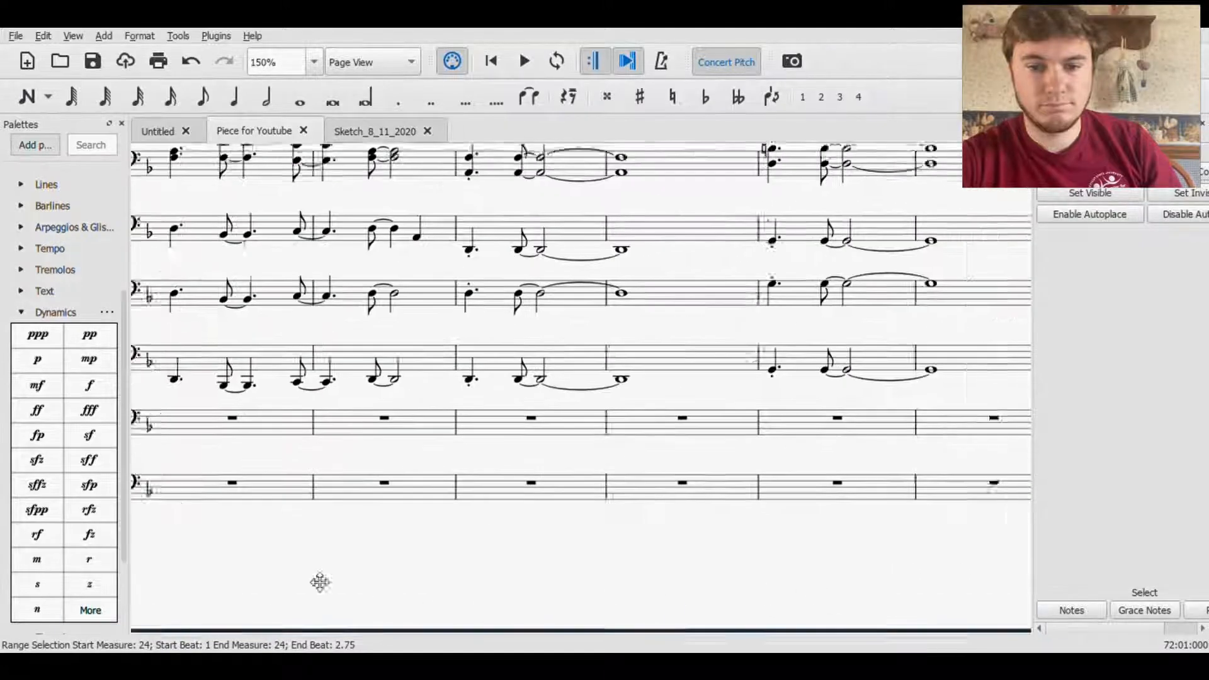
drag(772, 574, 673, 592)
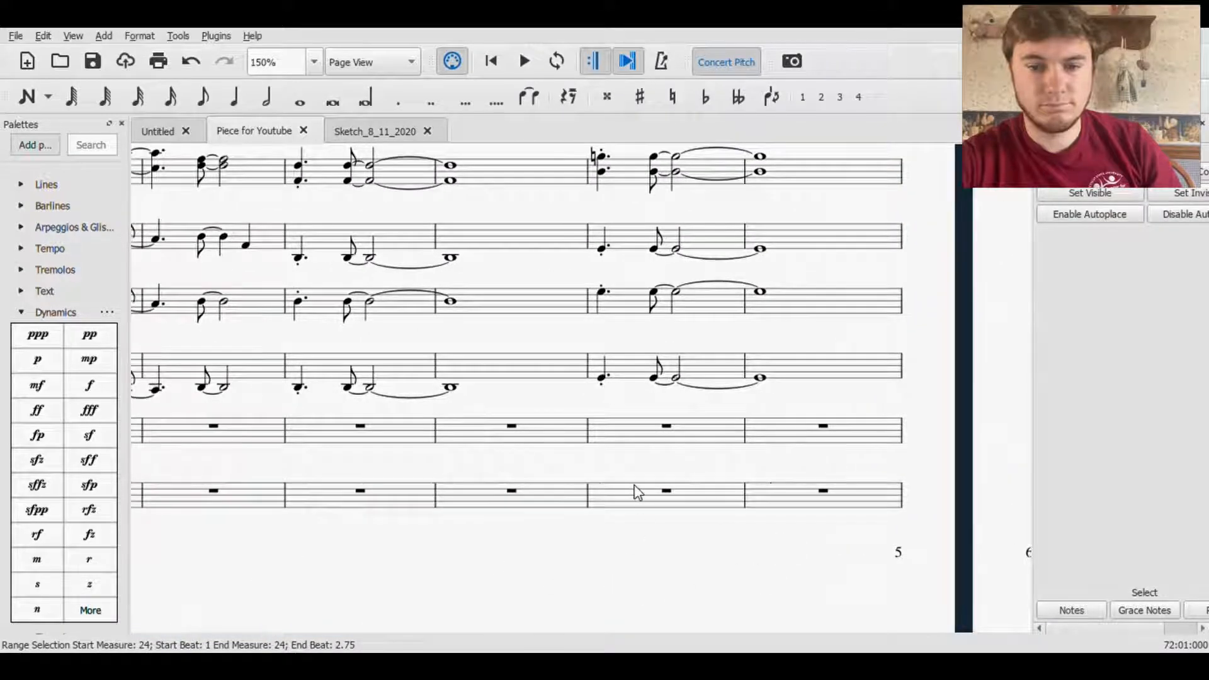
scroll(638, 492, up, 12)
scroll(637, 492, down, 13)
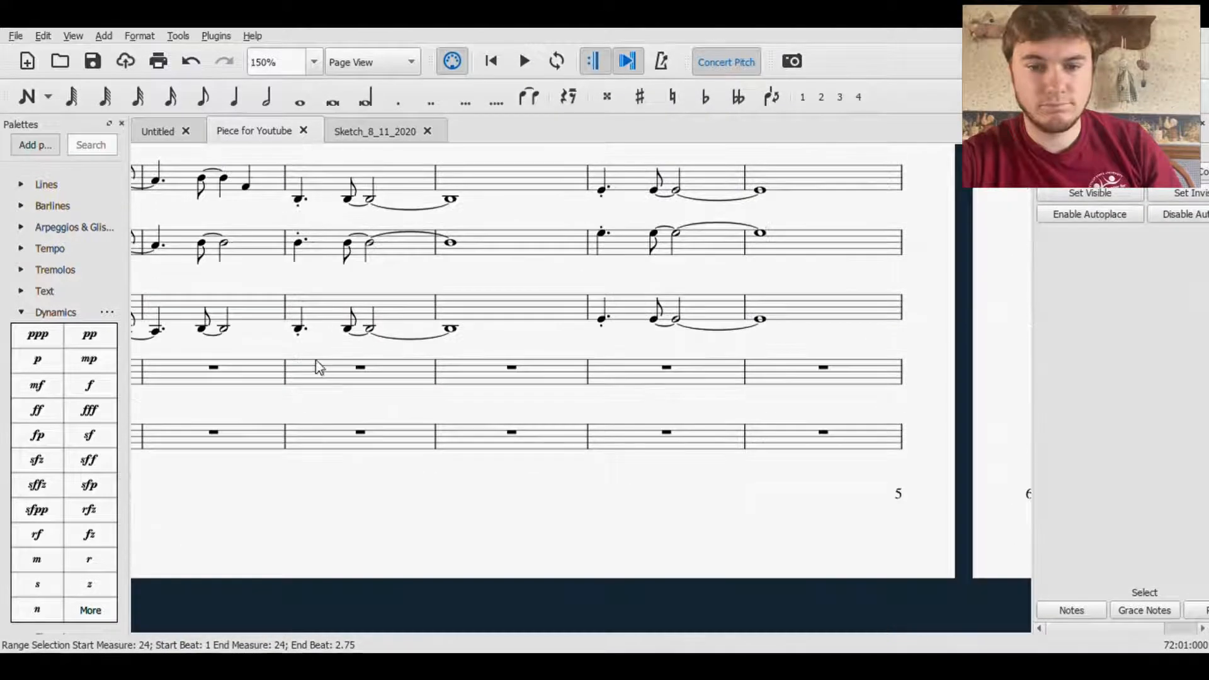
shift+click(267, 317)
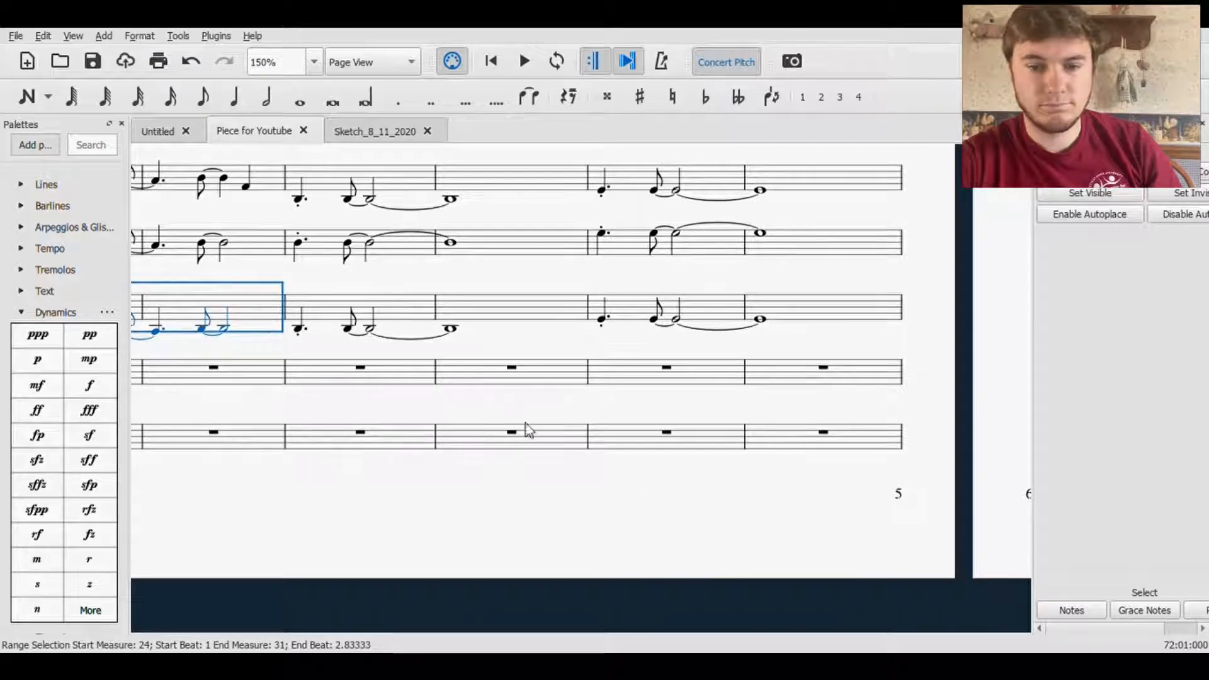
- Paste the copied tuba passage into the tuba staff starting at measure 72
drag(678, 494, 11, 383)
drag(831, 415, 44, 376)
drag(771, 412, 161, 397)
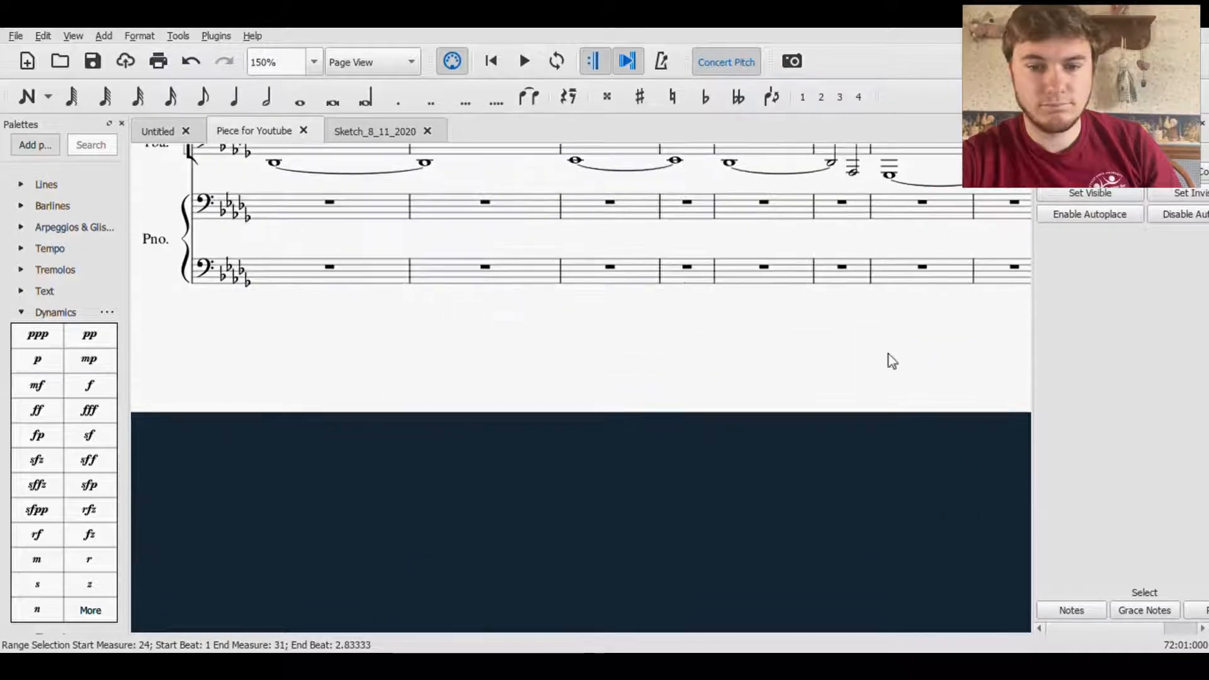
drag(892, 362, 91, 403)
drag(867, 455, 149, 416)
drag(848, 433, 268, 382)
drag(853, 408, 267, 502)
drag(896, 454, 343, 432)
drag(863, 409, 397, 507)
drag(925, 517, 227, 525)
click(646, 288)
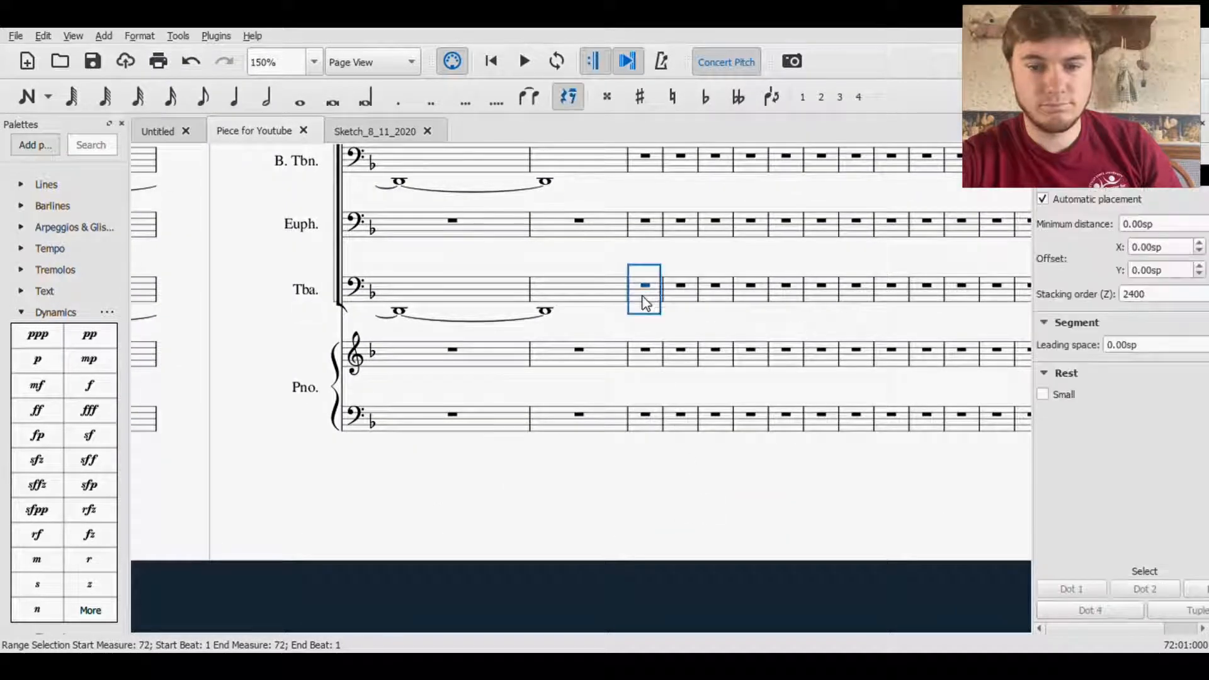
key(ctrl+v)
click(653, 392)
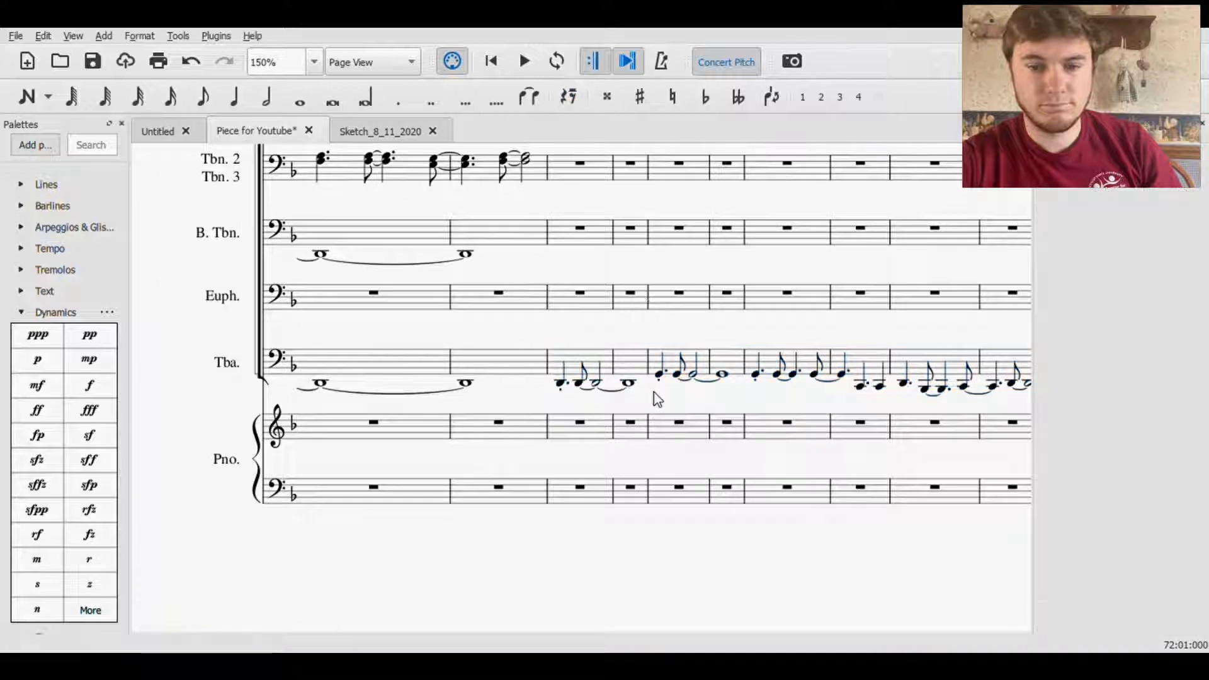
- Rework the pasted tuba line in measures 74 to 79 with the pitches C2, Bb1, F2, G1 and A1, and save the score
drag(662, 405, 497, 385)
click(493, 358)
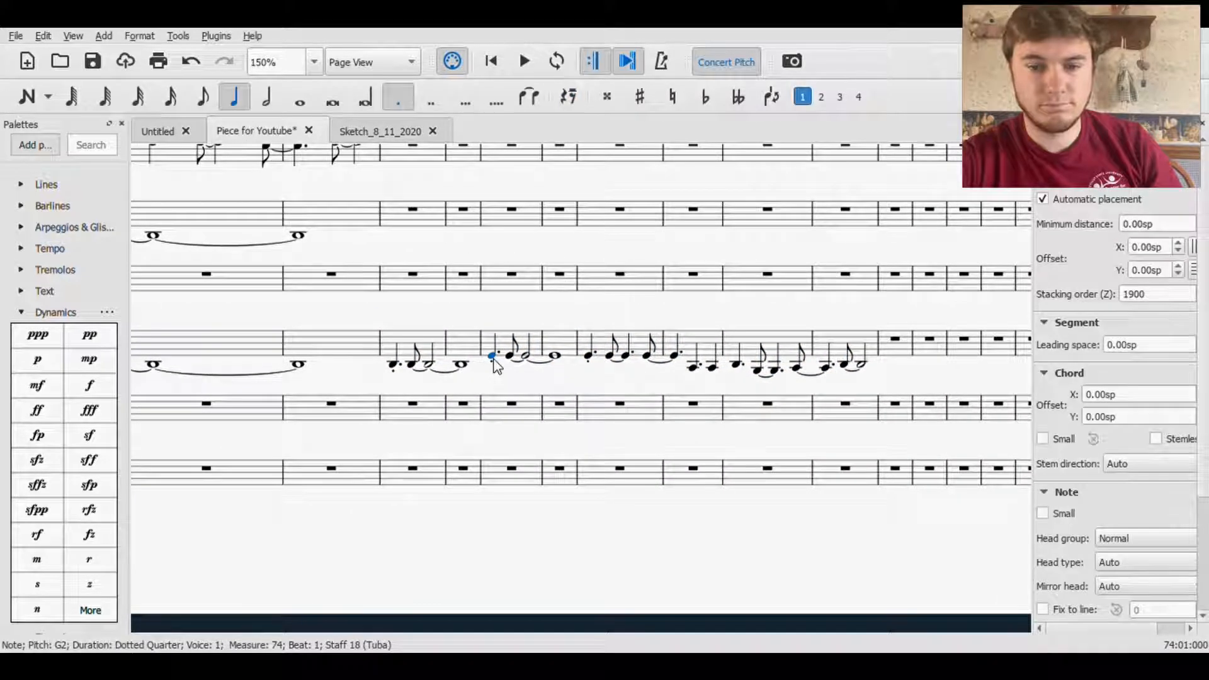
key(Up)
key(Up)
key(Up)
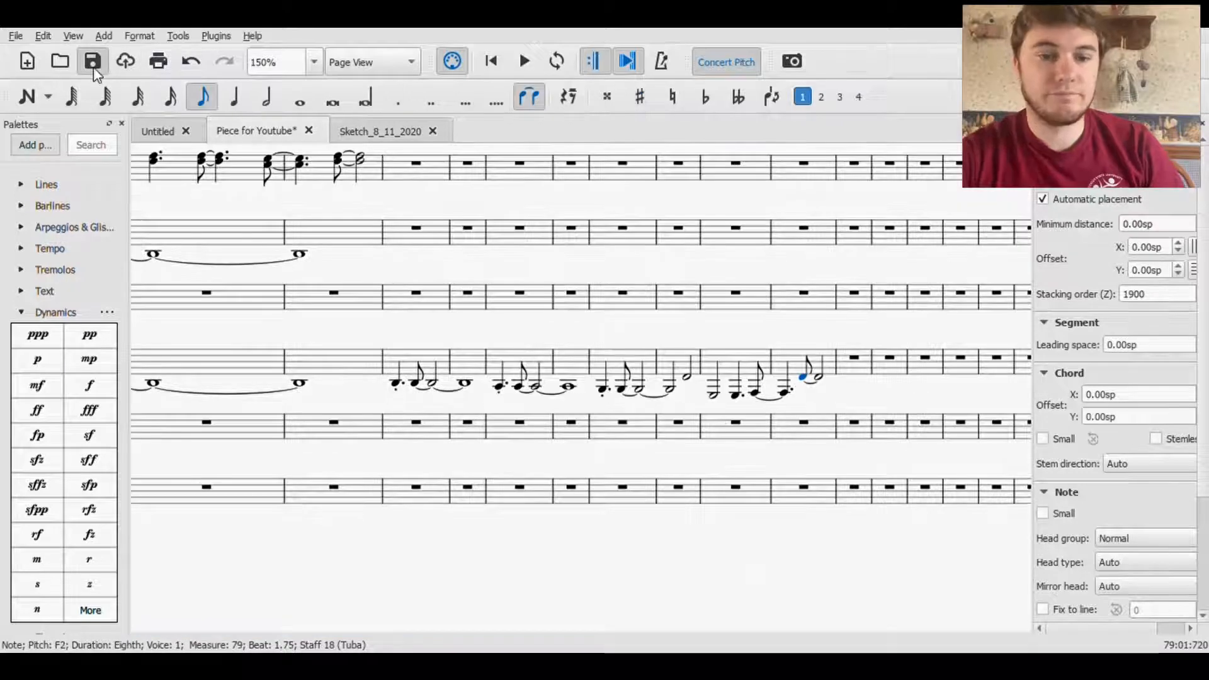
click(93, 66)
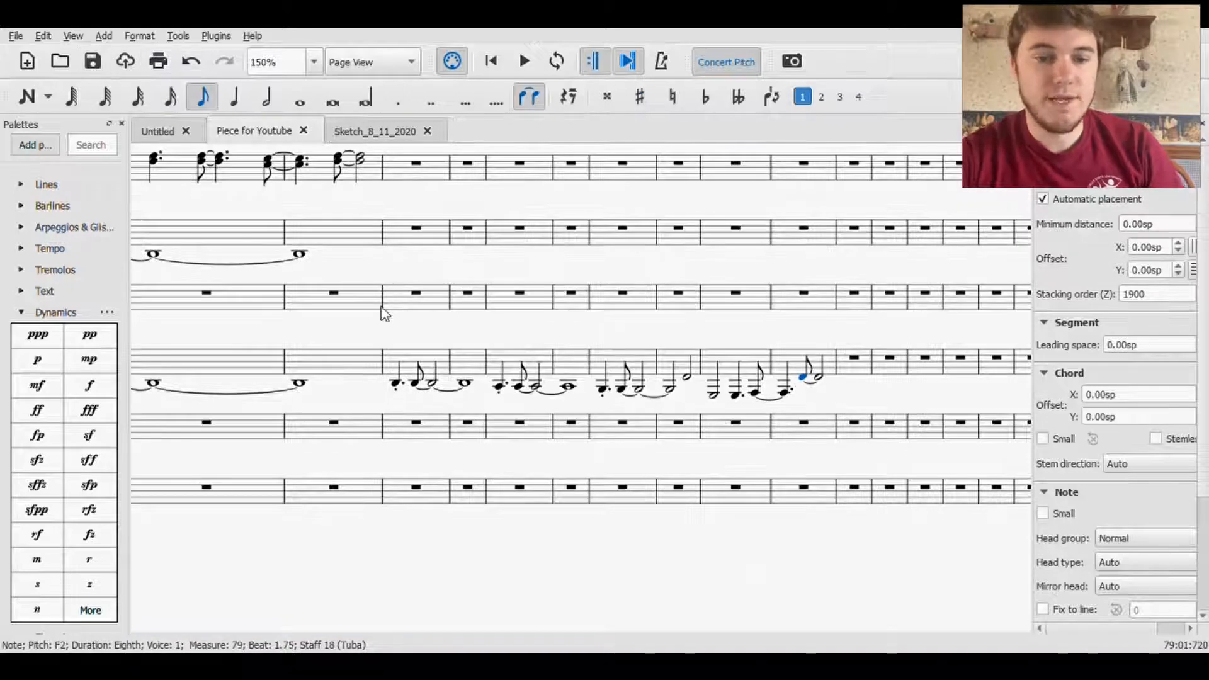
- Copy the tuba line of measures 72 to 79 into the bass trombone staff starting at measure 72
click(394, 383)
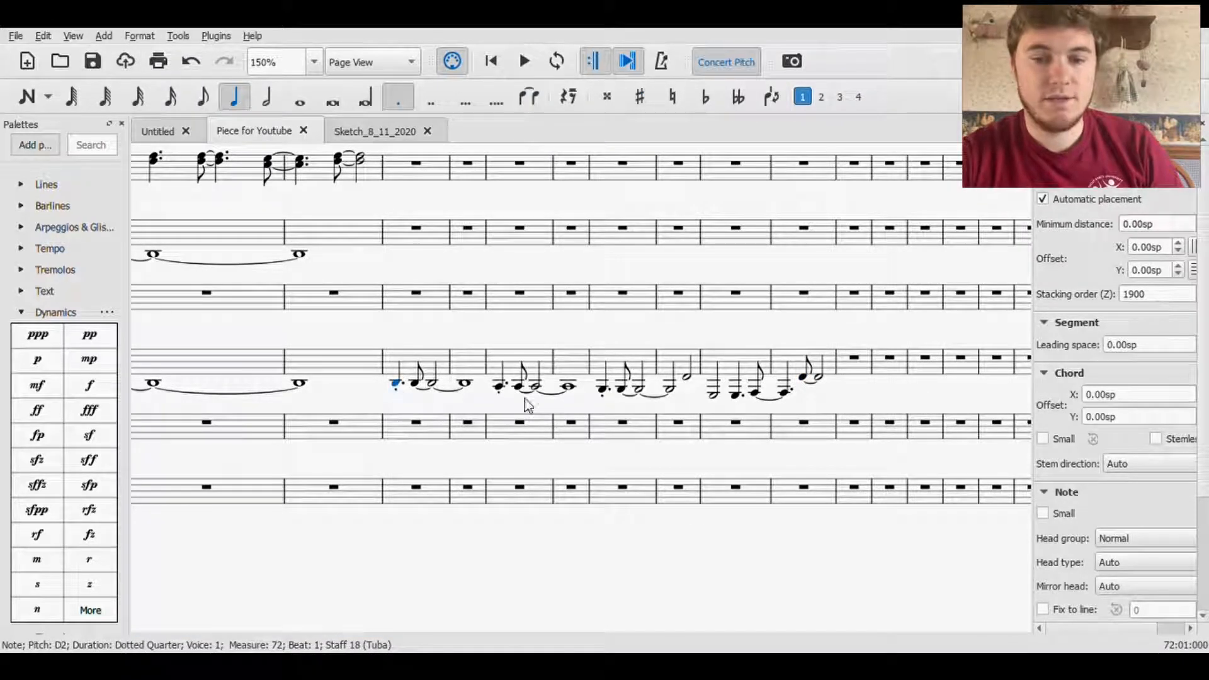
shift+click(817, 380)
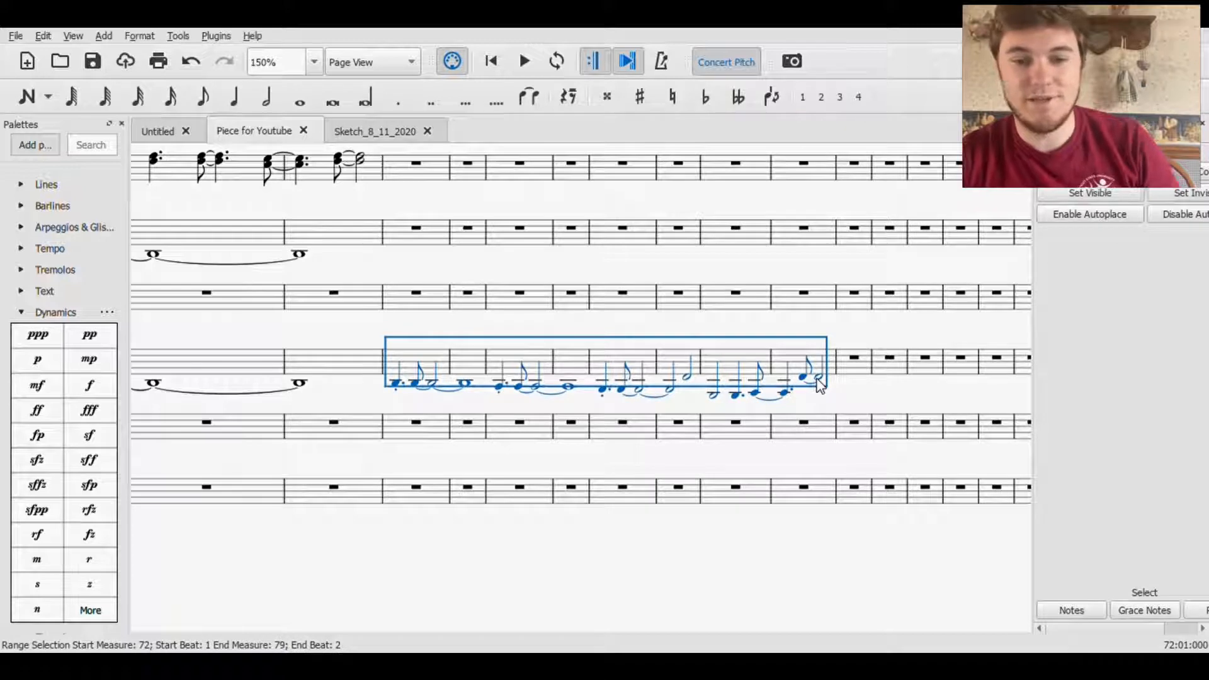
drag(361, 332, 609, 346)
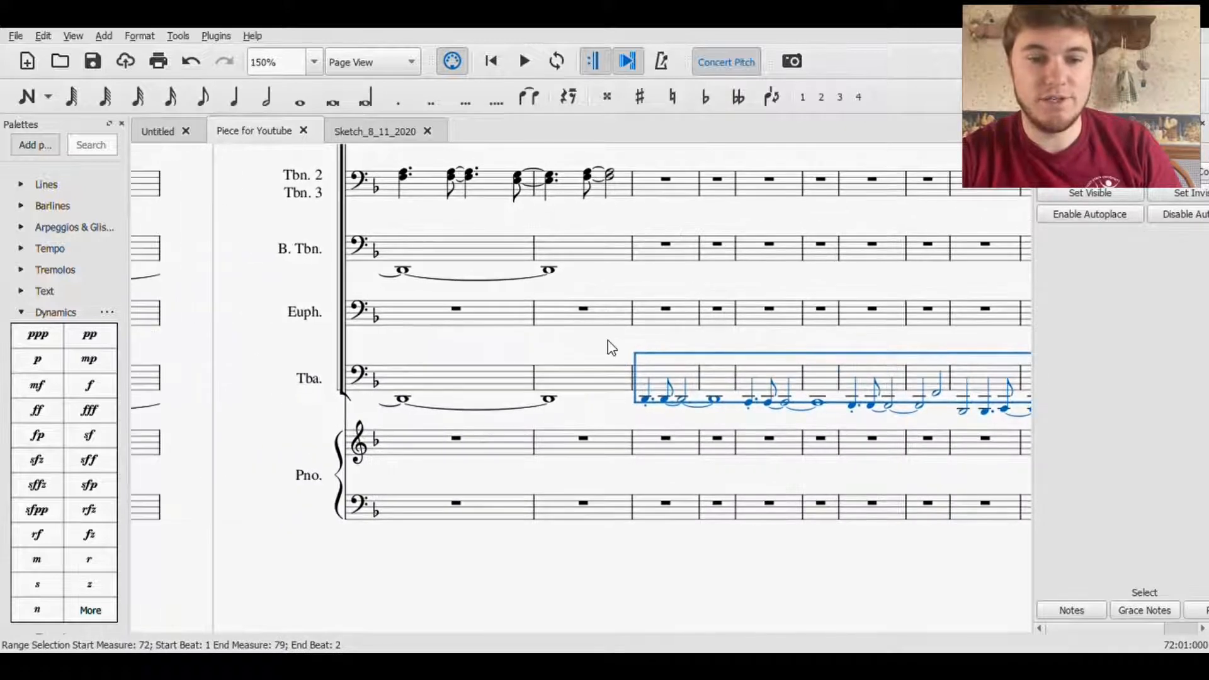
click(644, 259)
key(ctrl+v)
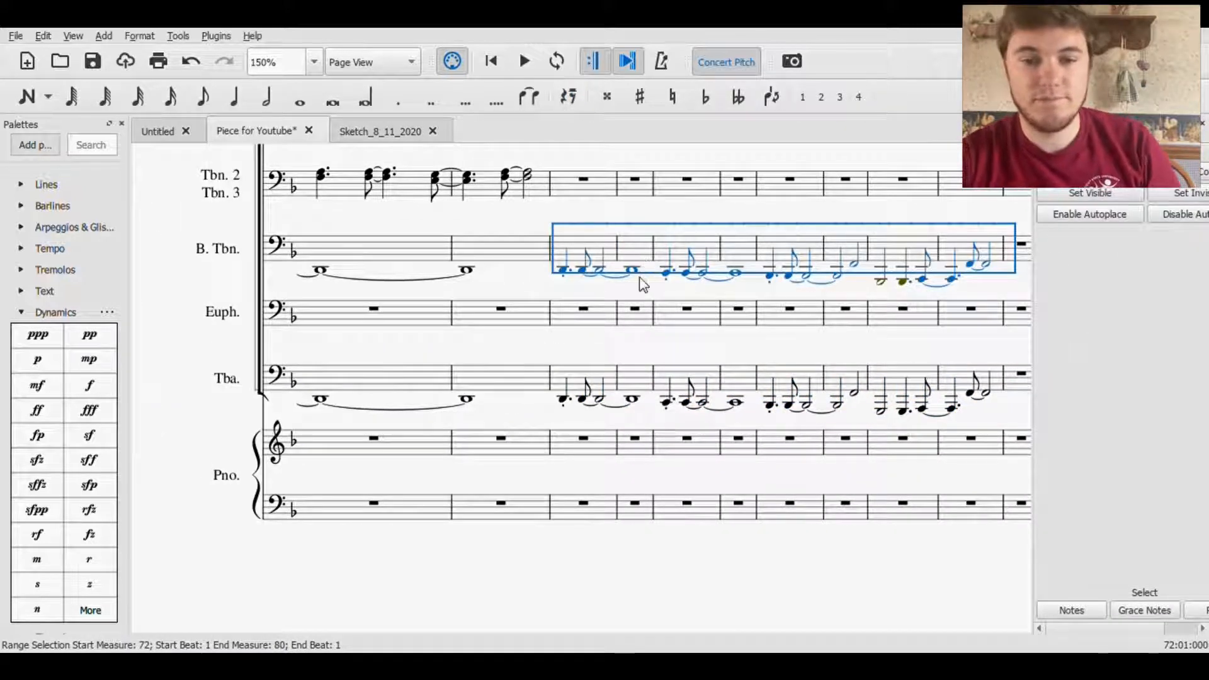
key(Escape)
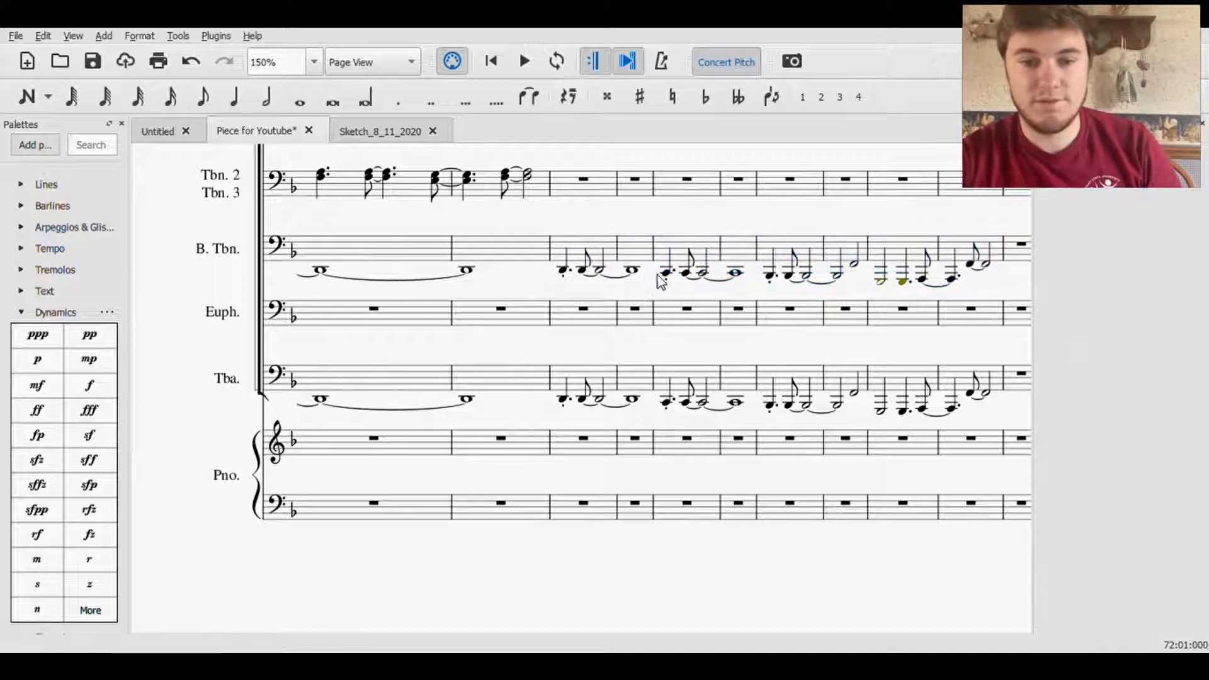
- Raise the bass trombone's D2 notes in measures 72 and 73 by one octave
click(563, 271)
key(ctrl+Up)
key(Right)
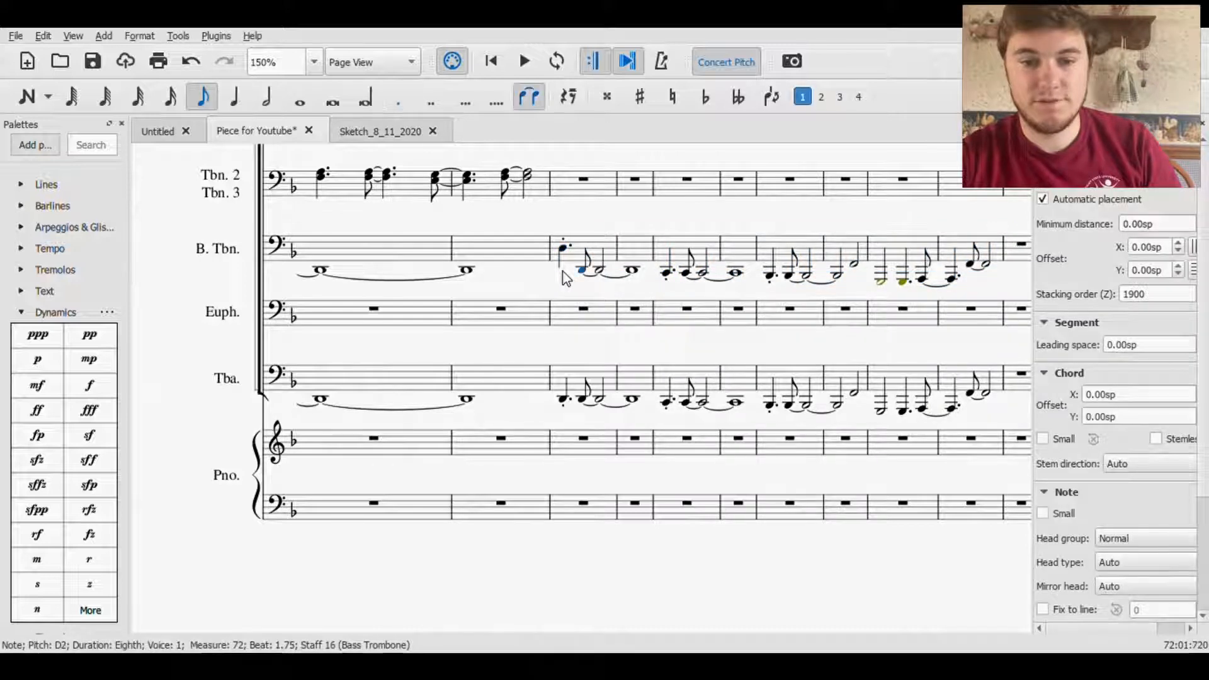
key(ctrl+Up)
- Raise the bass trombone's C2 notes in measures 74 and 75 by one octave
key(Right)
key(Right)
key(Right)
key(Right)
key(ctrl+Up)
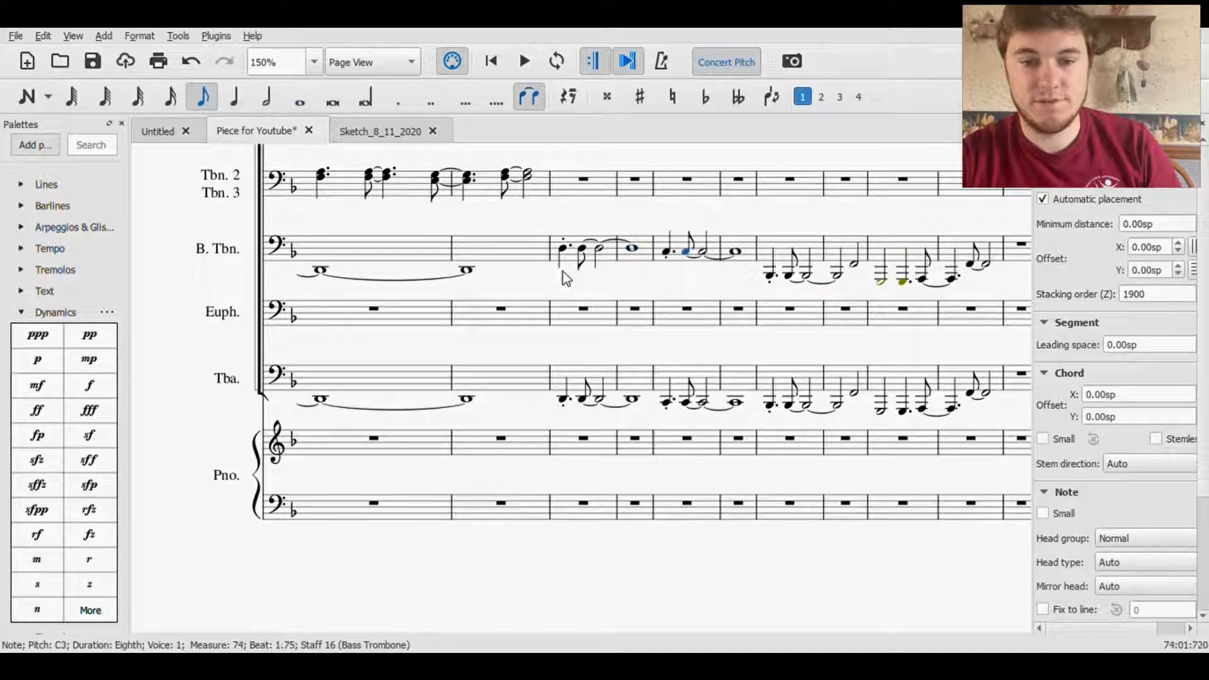
key(Right)
key(ctrl+Up)
key(Right)
key(ctrl+Up)
- Raise the bass trombone's Bb1 notes in measures 76 and 77 by one octave
key(Right)
key(Right)
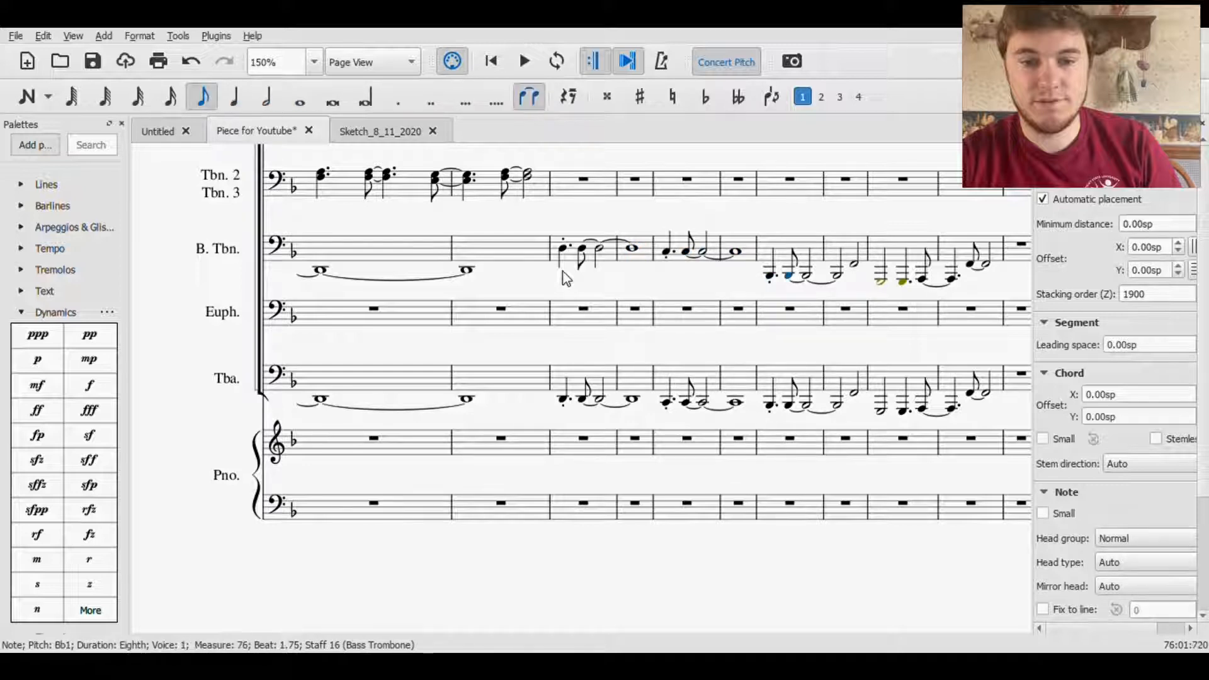
key(Left)
key(ctrl+Up)
key(Right)
key(ctrl+Up)
- Raise the bass trombone's G1 and A1 notes in measures 78 and 79 by one octave, keeping the F2 notes
key(Right)
key(Right)
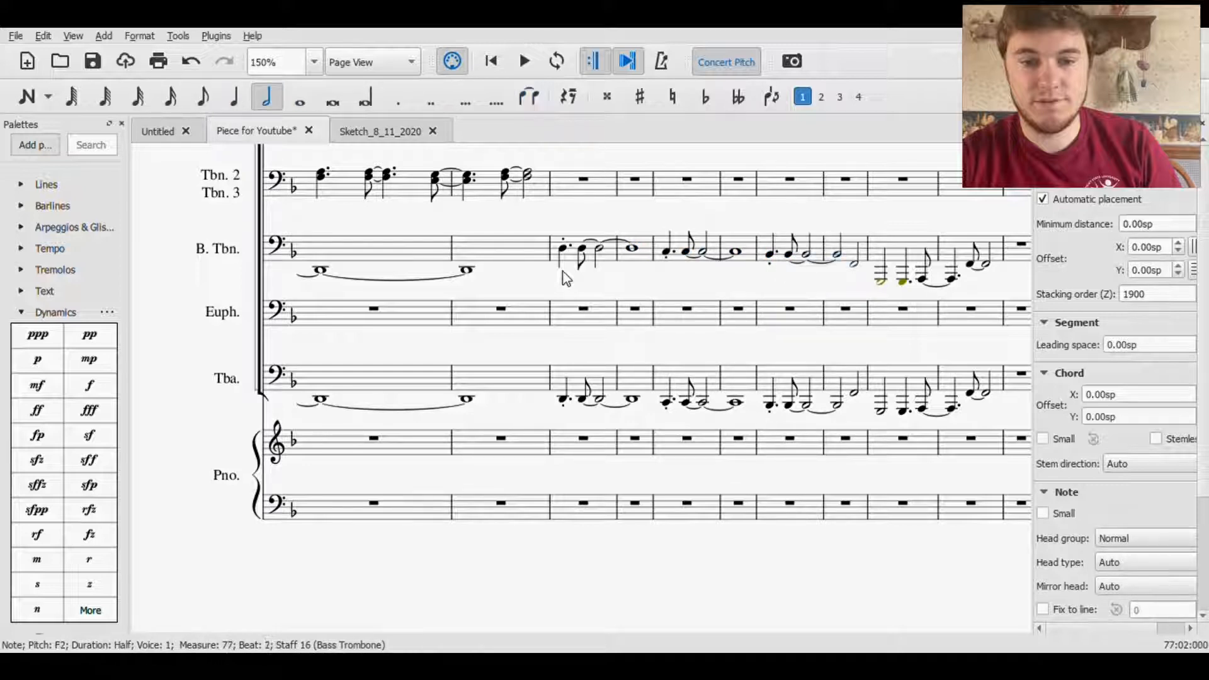
key(Right)
key(ctrl+Up)
key(Right)
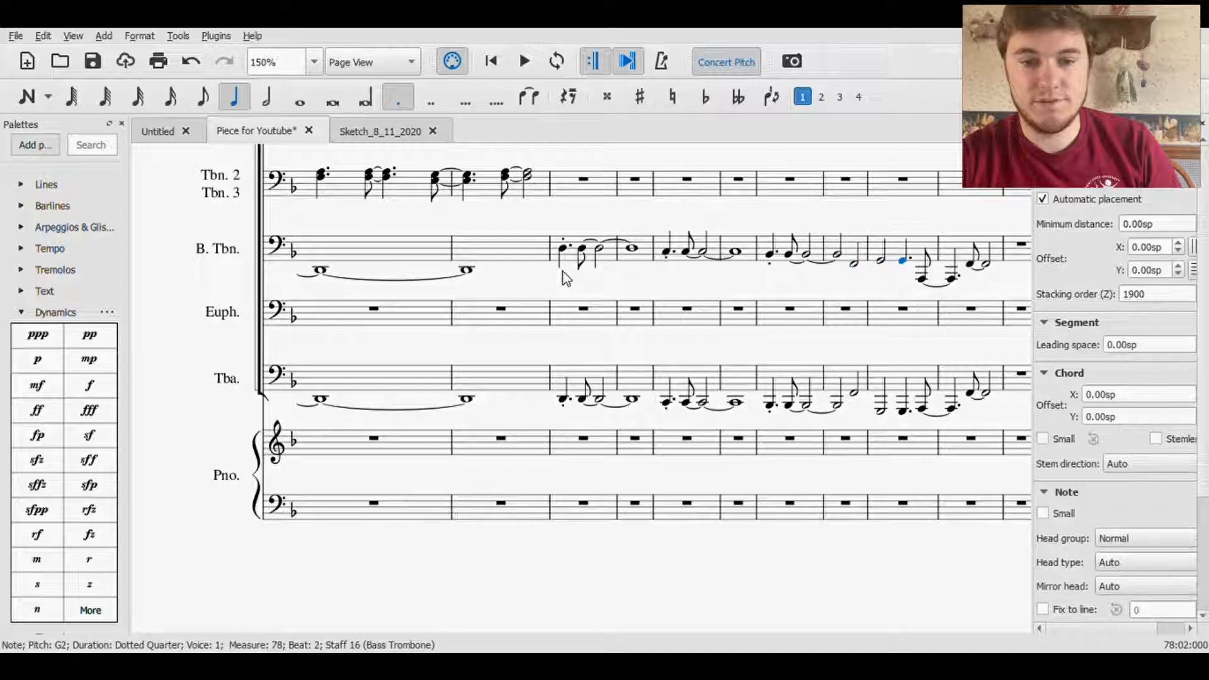
key(Right)
key(ctrl+Up)
key(Right)
key(ctrl+Up)
key(Right)
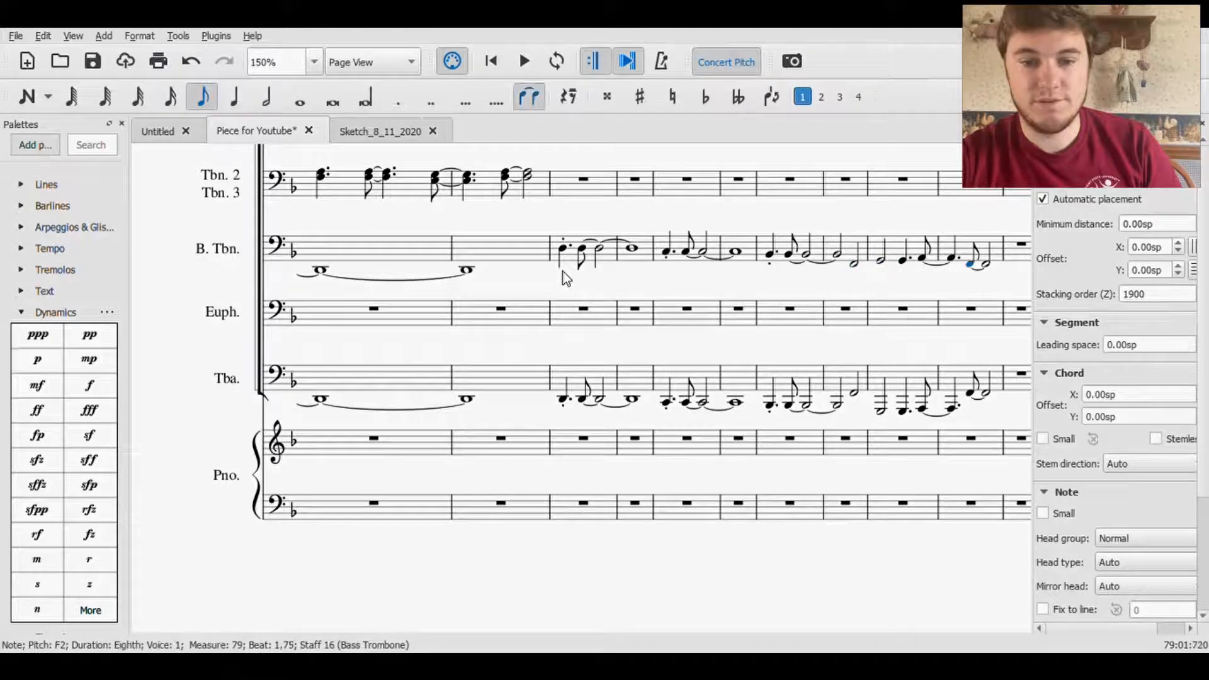
- Lower the tuba's F2 eighth note and tied half note in measure 79 to D2
click(967, 392)
key(Right)
key(Right)
key(Right)
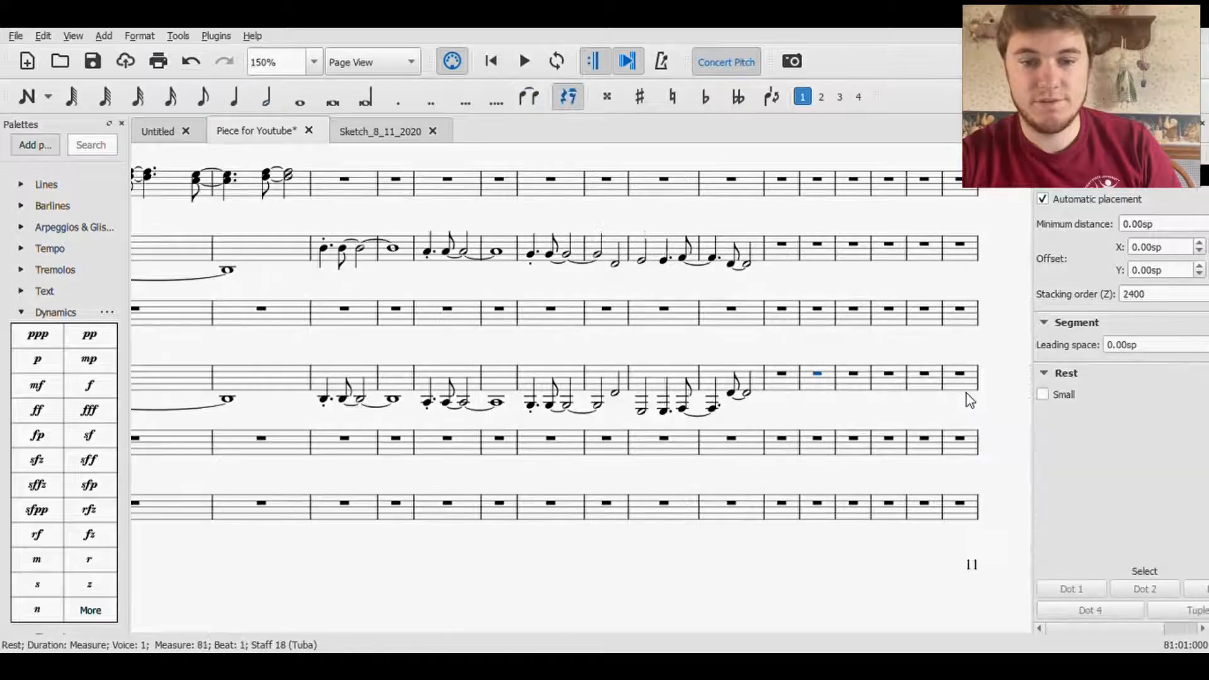
key(Left)
key(Left)
key(Left)
key(Down)
key(Down)
key(Down)
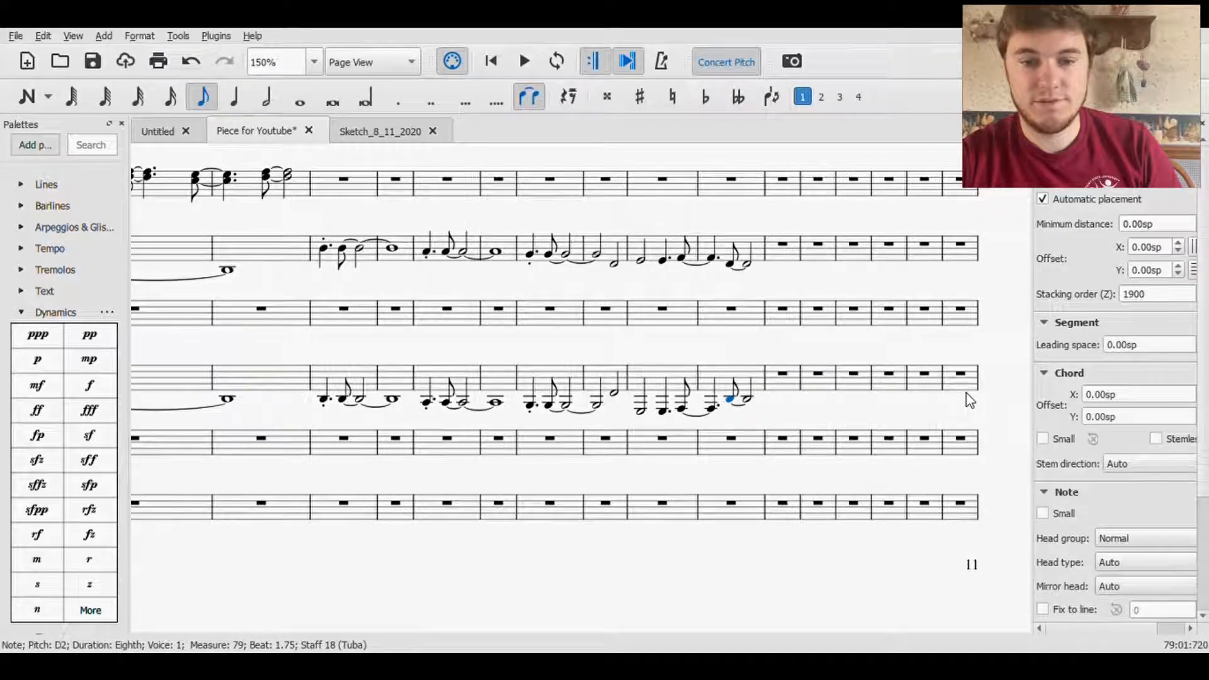
- Lower the bass trombone's F2 eighth note and tied half note in measure 79 to D2, and save the score
click(729, 272)
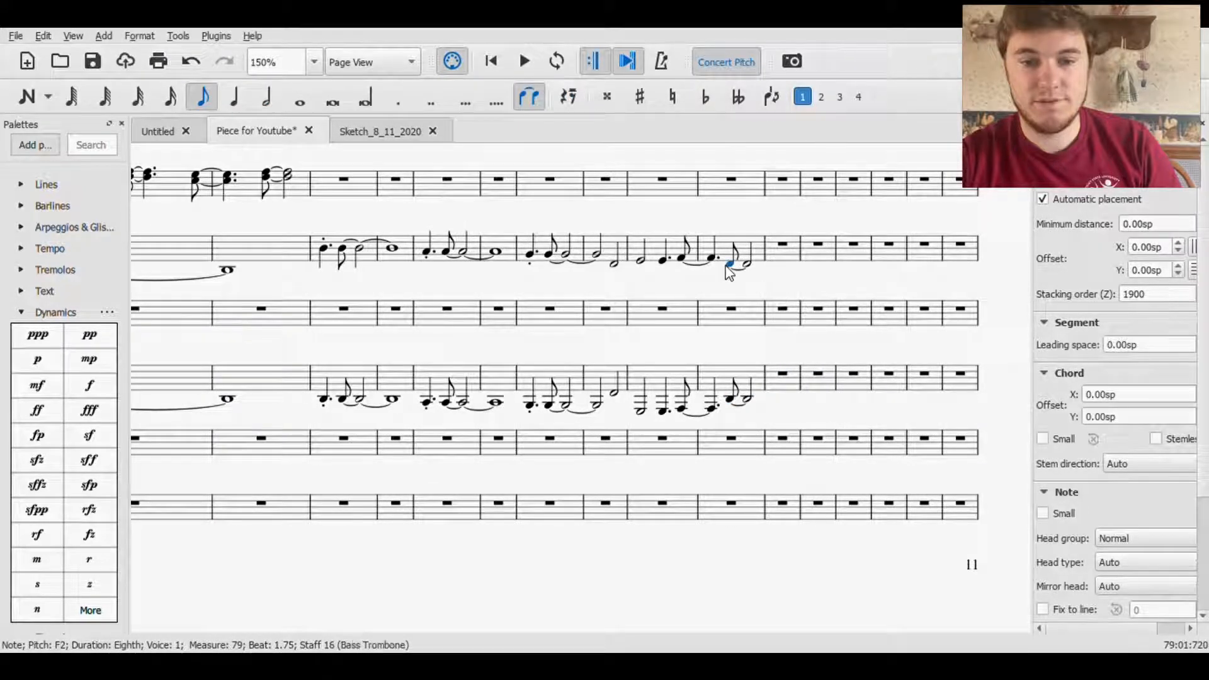
key(Down)
key(Down)
key(Down)
click(693, 282)
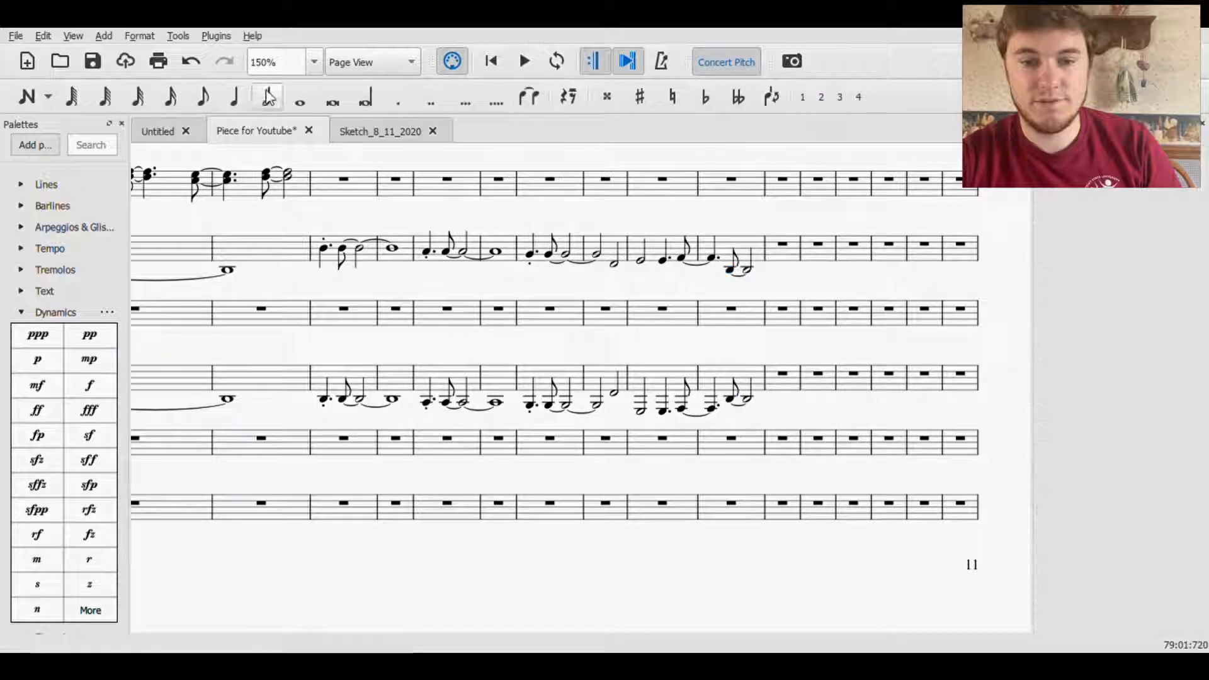
click(93, 61)
- Play back the bass line from the bass trombone's first note in measure 72
drag(281, 280, 599, 378)
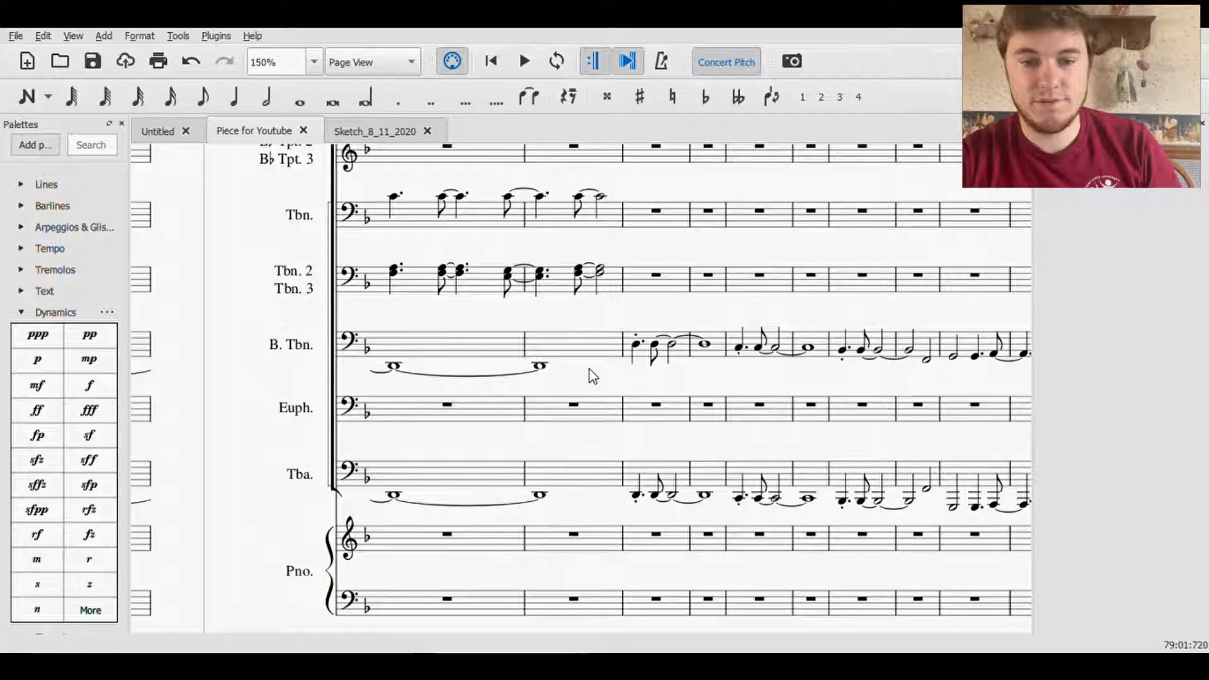
drag(588, 316, 617, 321)
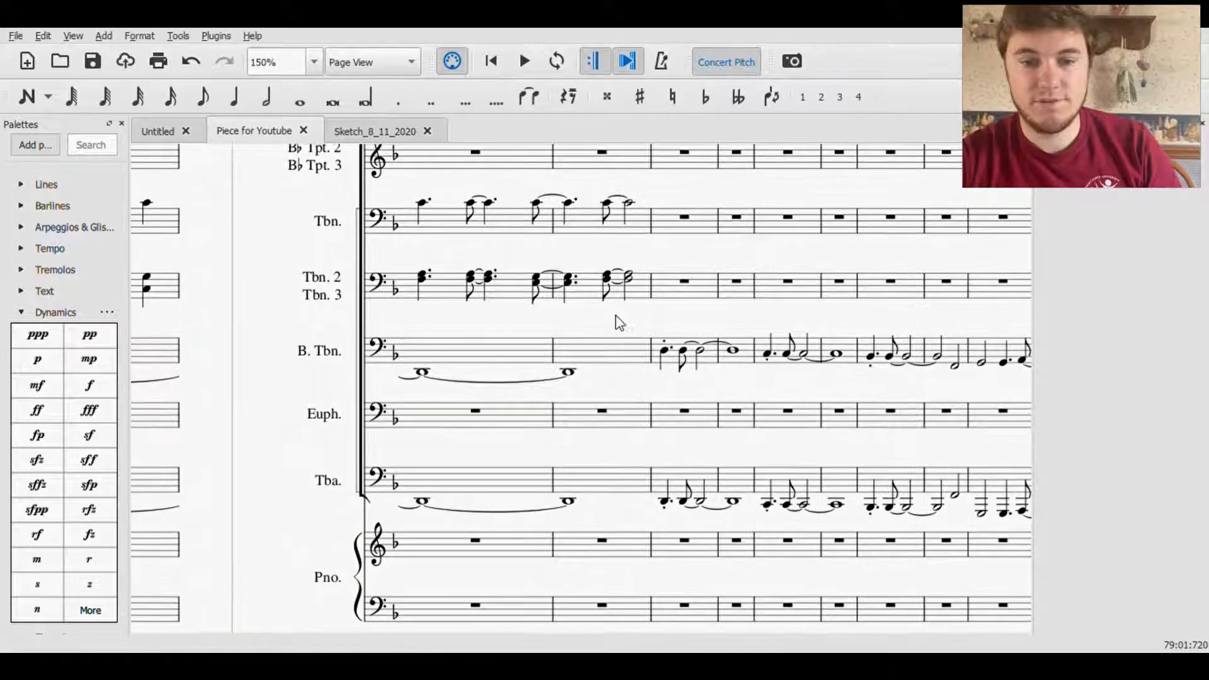
click(658, 352)
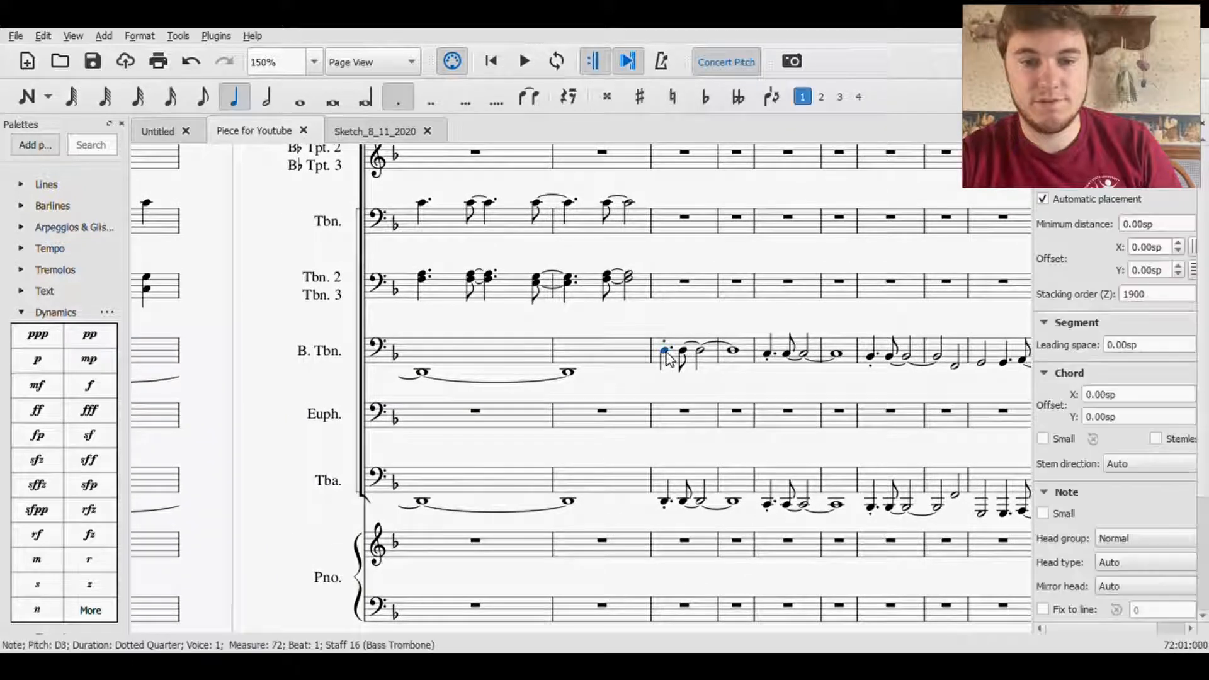
click(526, 55)
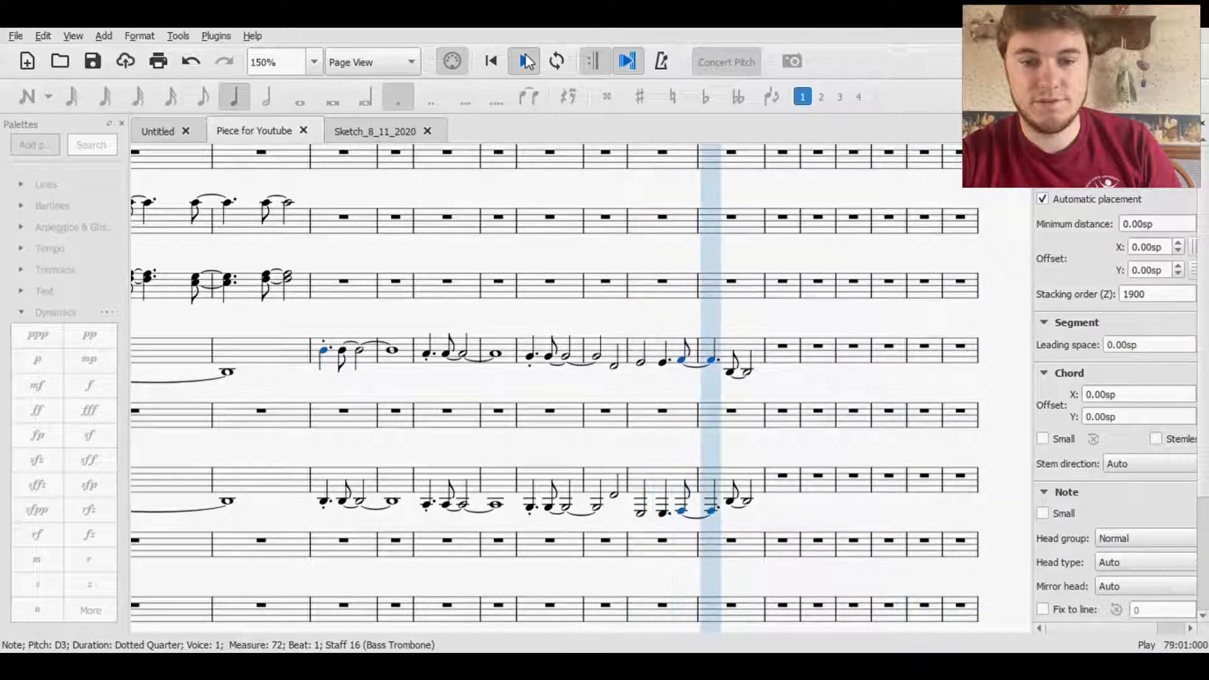
click(526, 59)
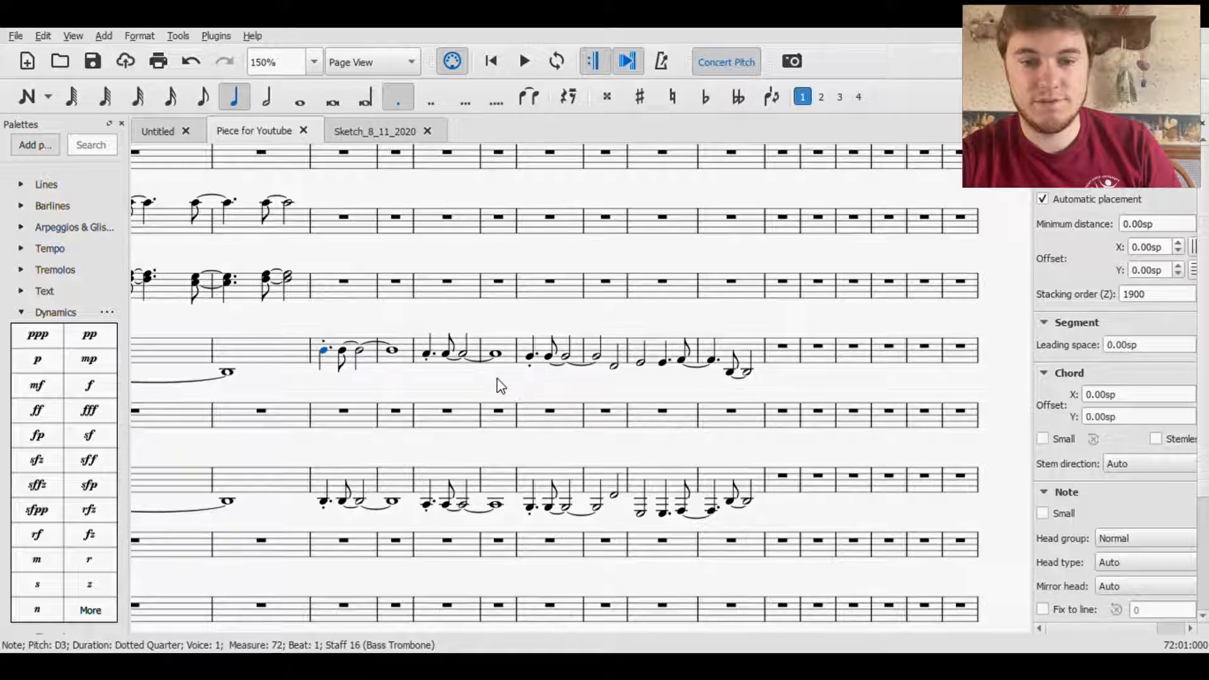
- Tie the lower A5 eighth note in the Flute 1 and 2 staff at measure 79 to the following half note, and save the score
scroll(497, 384, up, 2)
drag(381, 356, 491, 318)
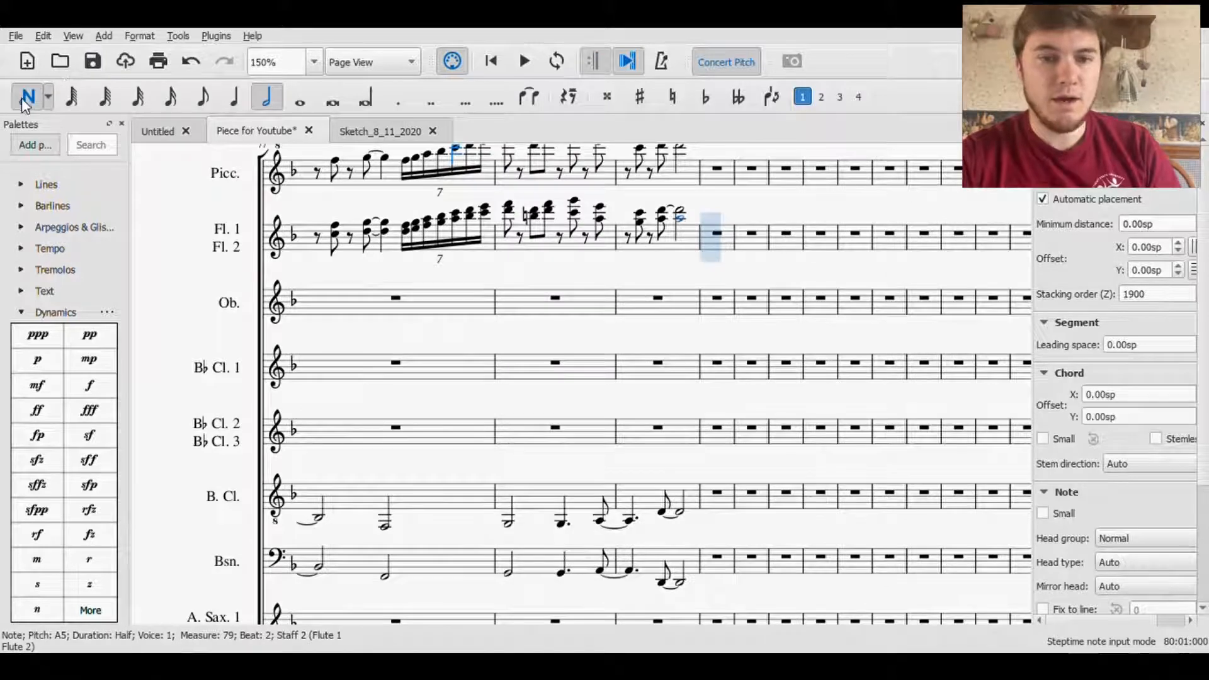
click(25, 101)
click(662, 218)
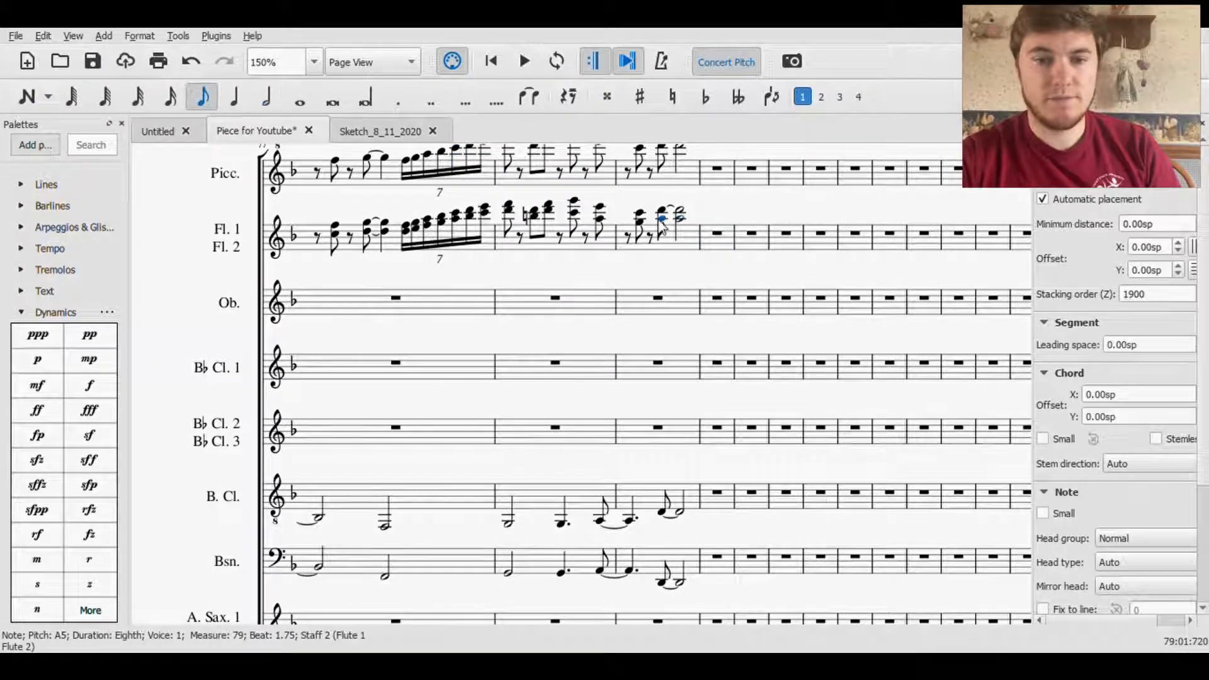
click(527, 93)
click(93, 61)
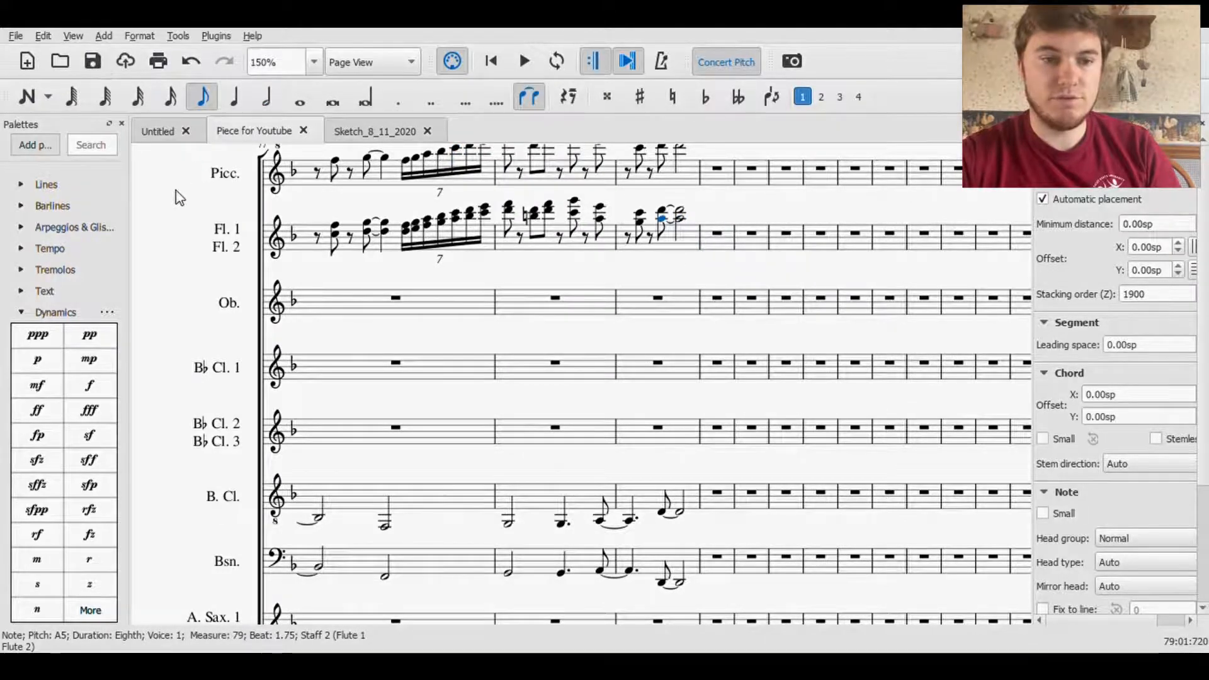
- Play back the piccolo and flute parts with the bass line from the piccolo's first note in measure 72
drag(180, 197, 745, 248)
drag(359, 217, 655, 330)
drag(481, 259, 512, 210)
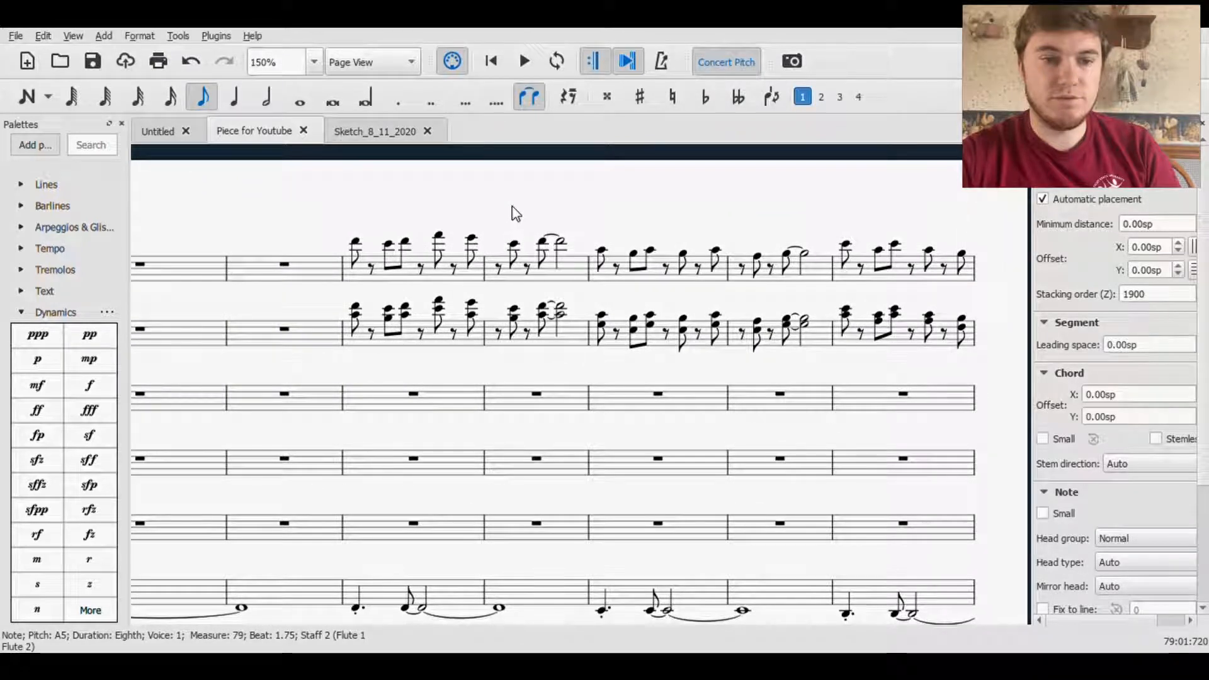
drag(511, 213, 384, 145)
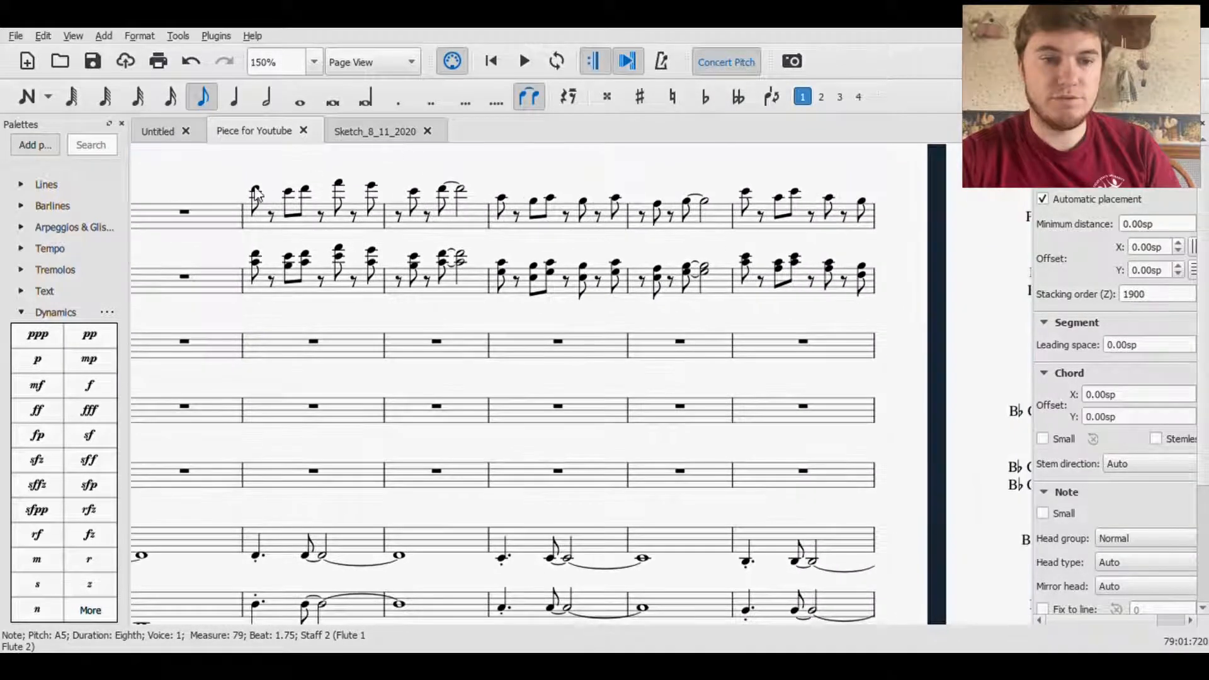
click(256, 192)
click(524, 62)
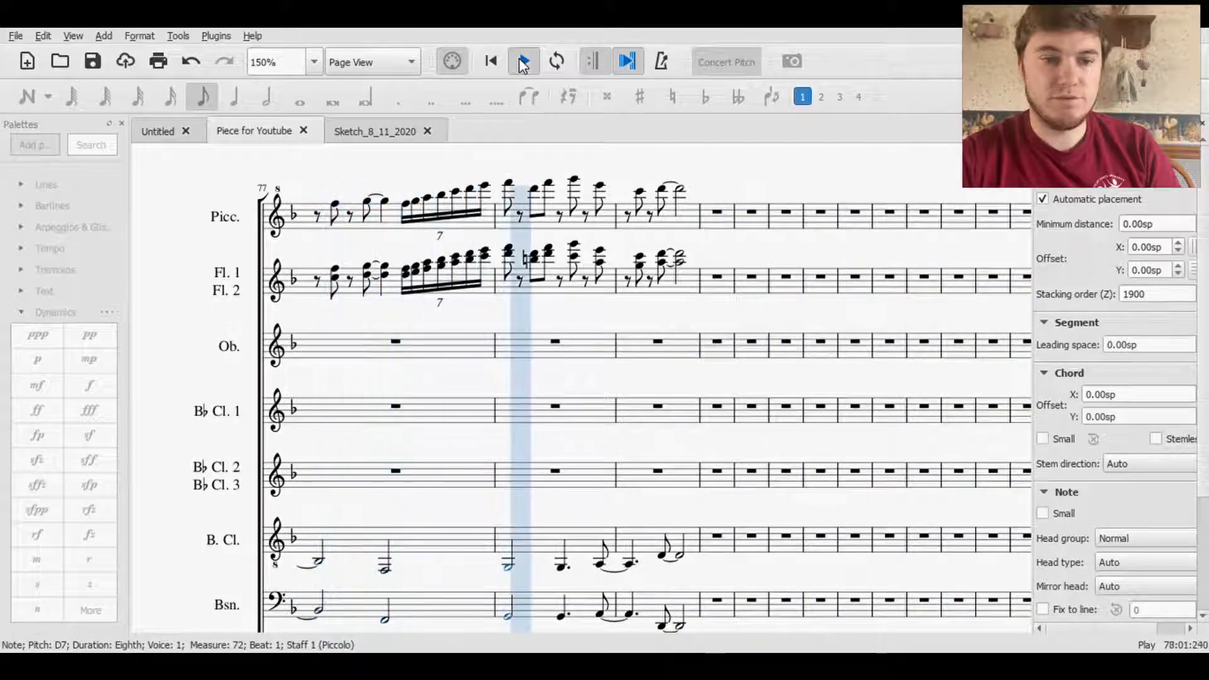
click(522, 62)
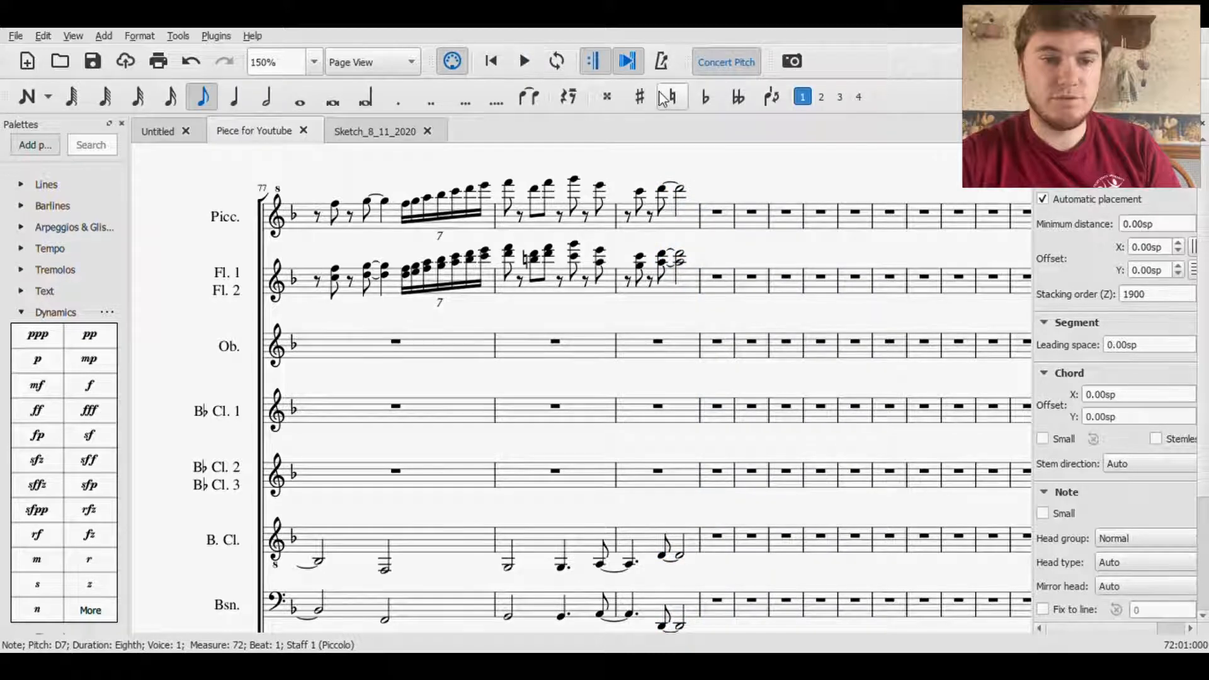
- Examine the woodwind and brass staves around measures 70 to 79 for open parts, and select the F horn rest in measure 72
scroll(666, 225, down, 7)
scroll(666, 225, down, 3)
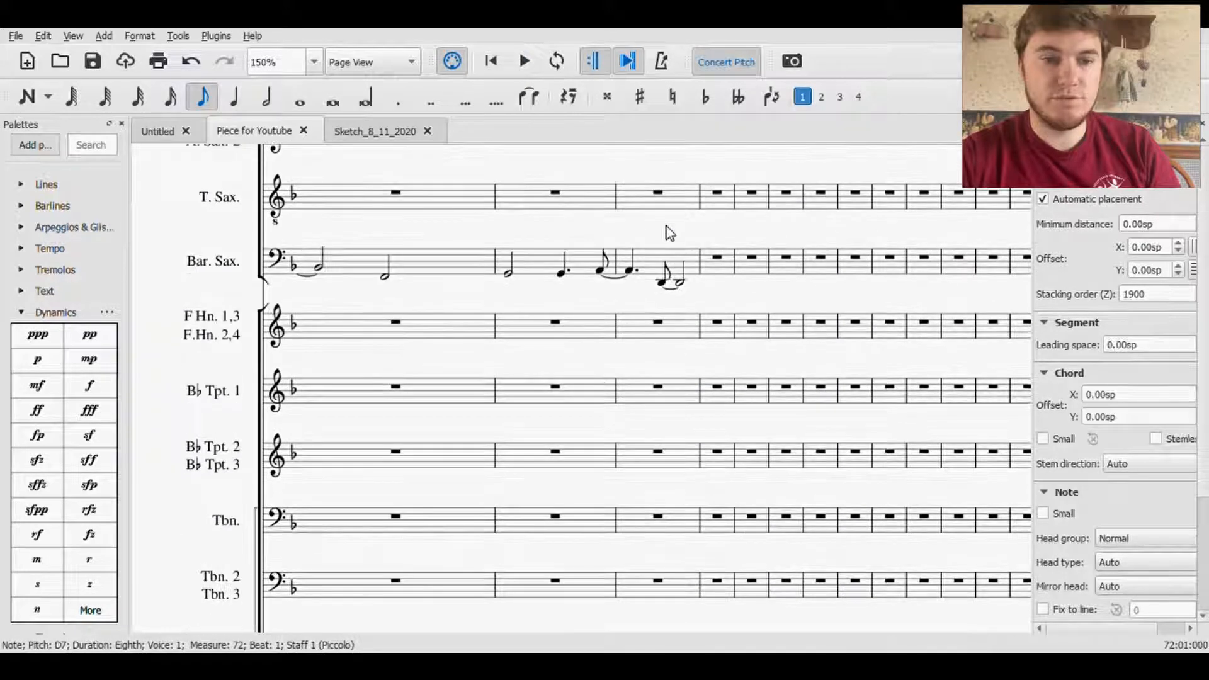
scroll(666, 225, up, 12)
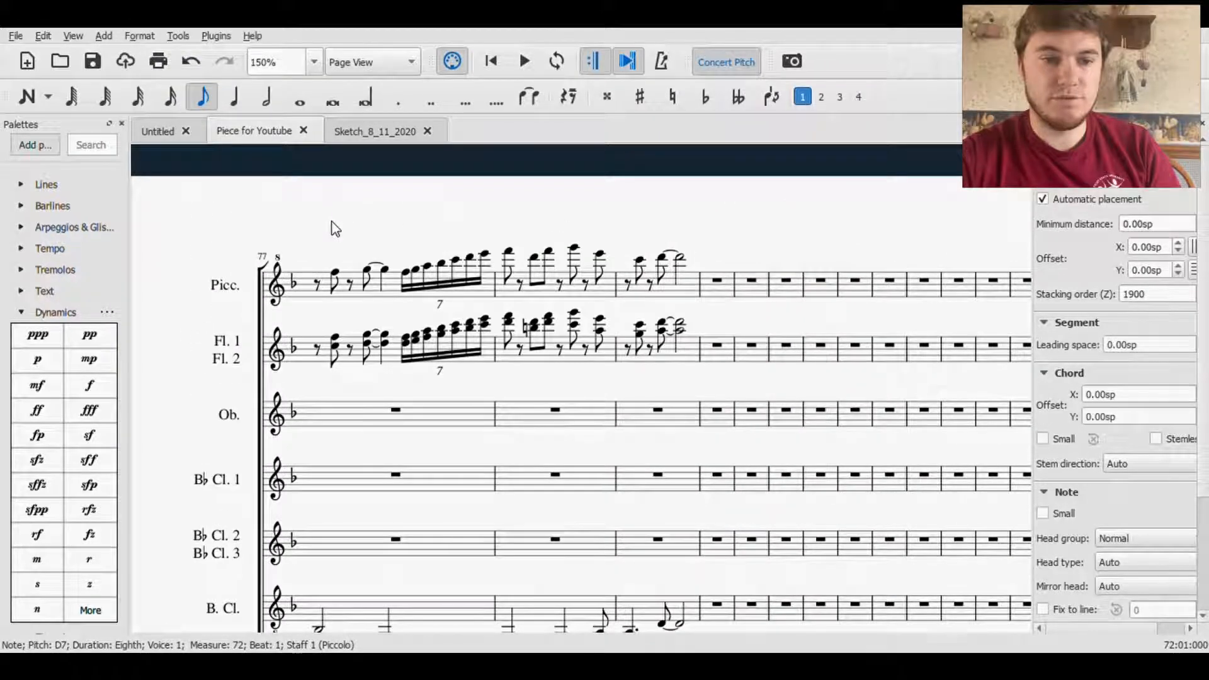
drag(331, 229, 532, 129)
drag(386, 269, 889, 208)
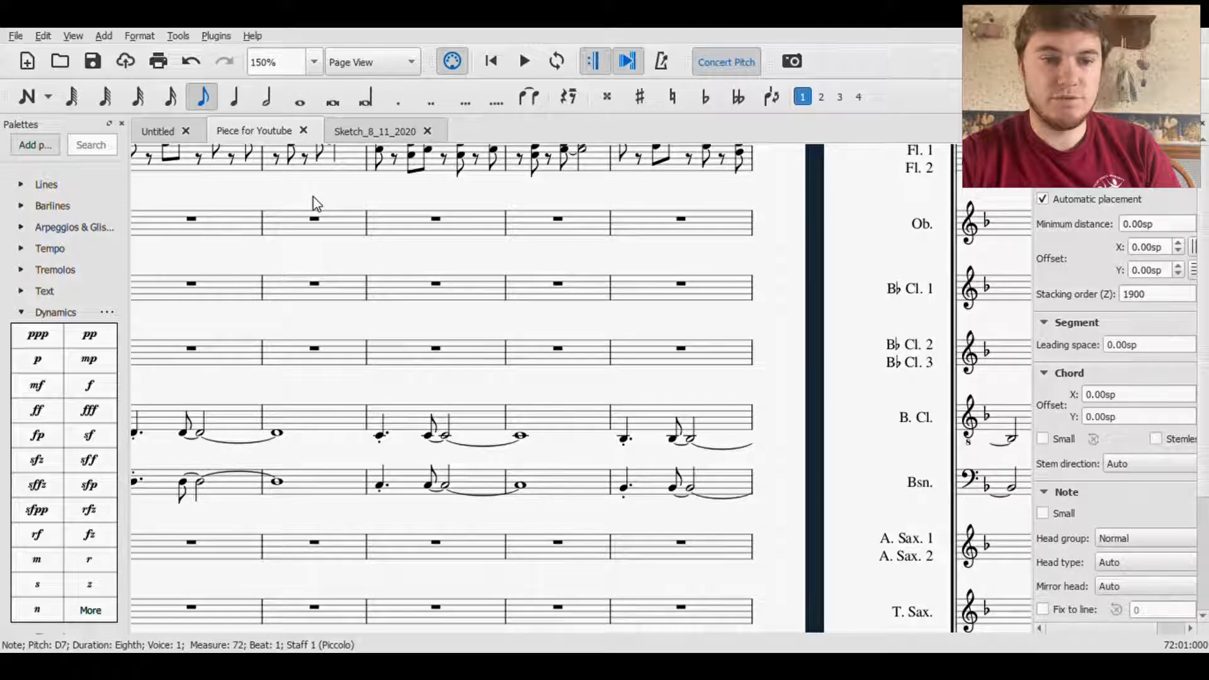
drag(822, 314, 973, 431)
drag(245, 321, 802, 197)
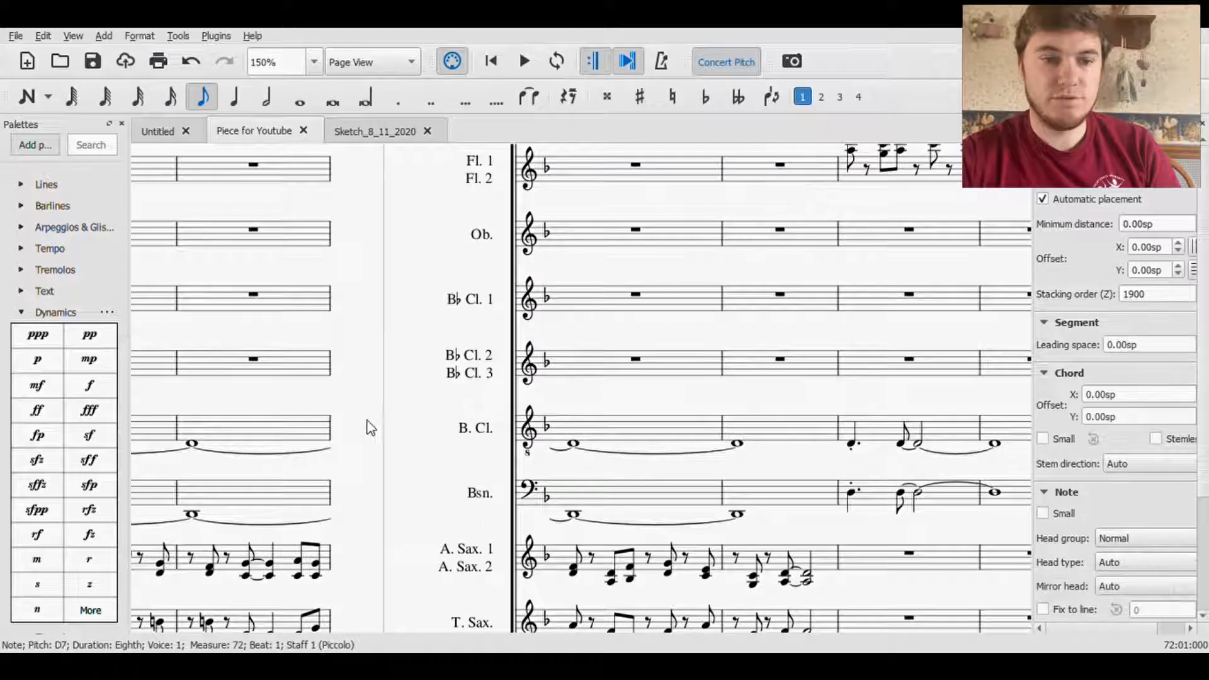
drag(688, 453, 509, 376)
drag(626, 334, 497, 280)
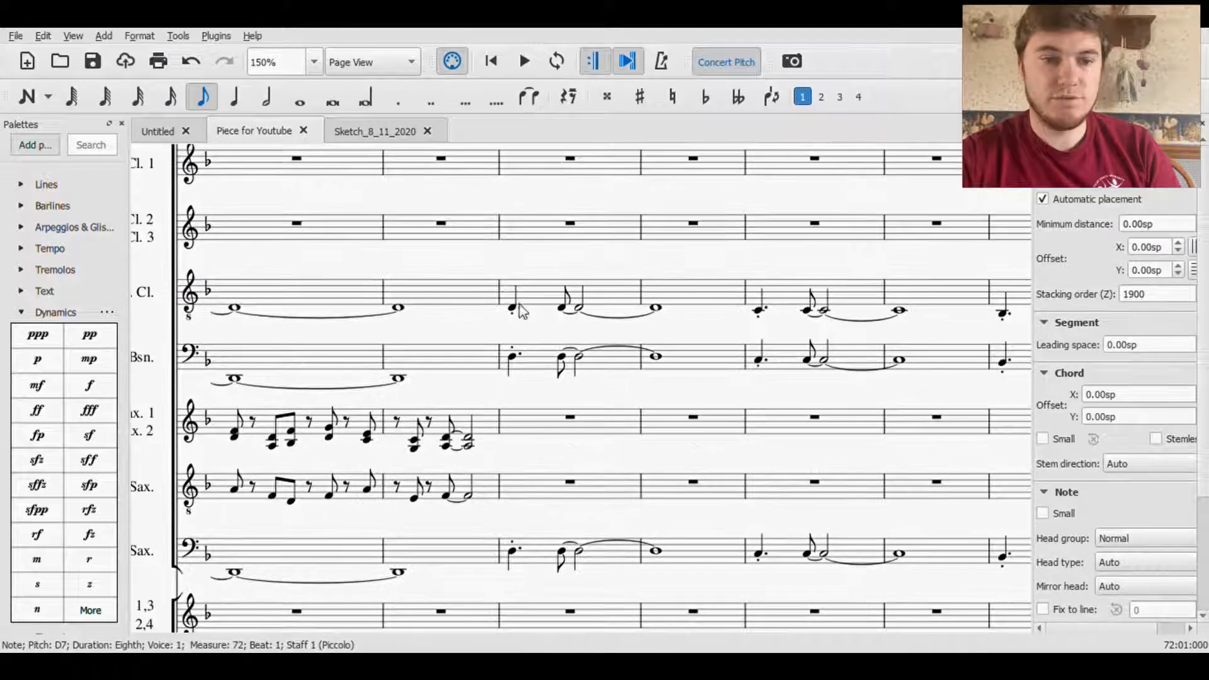
drag(669, 394, 481, 347)
scroll(521, 413, down, 5)
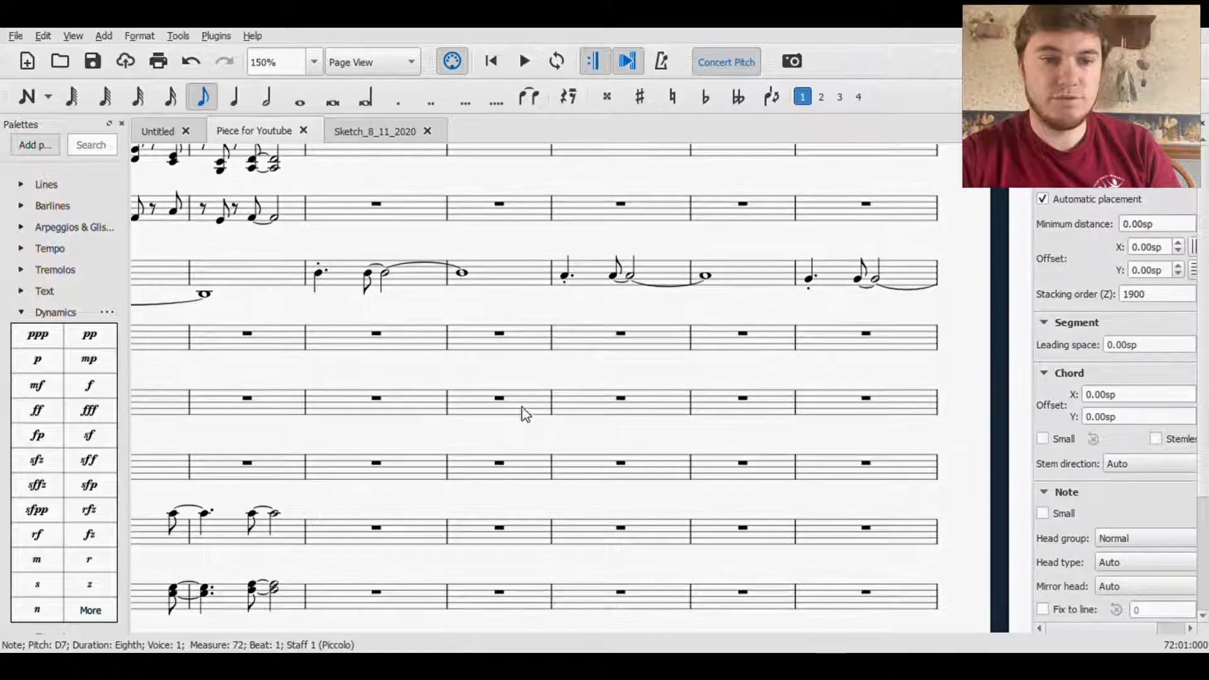
scroll(521, 413, up, 5)
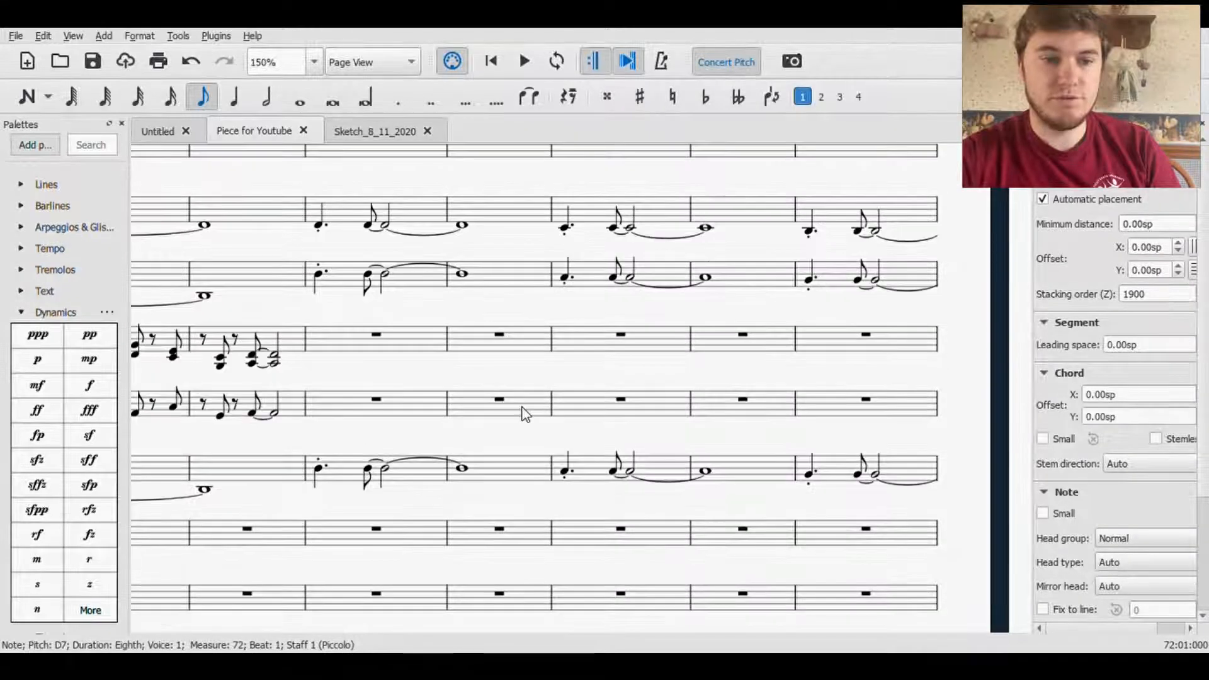
drag(762, 421, 491, 418)
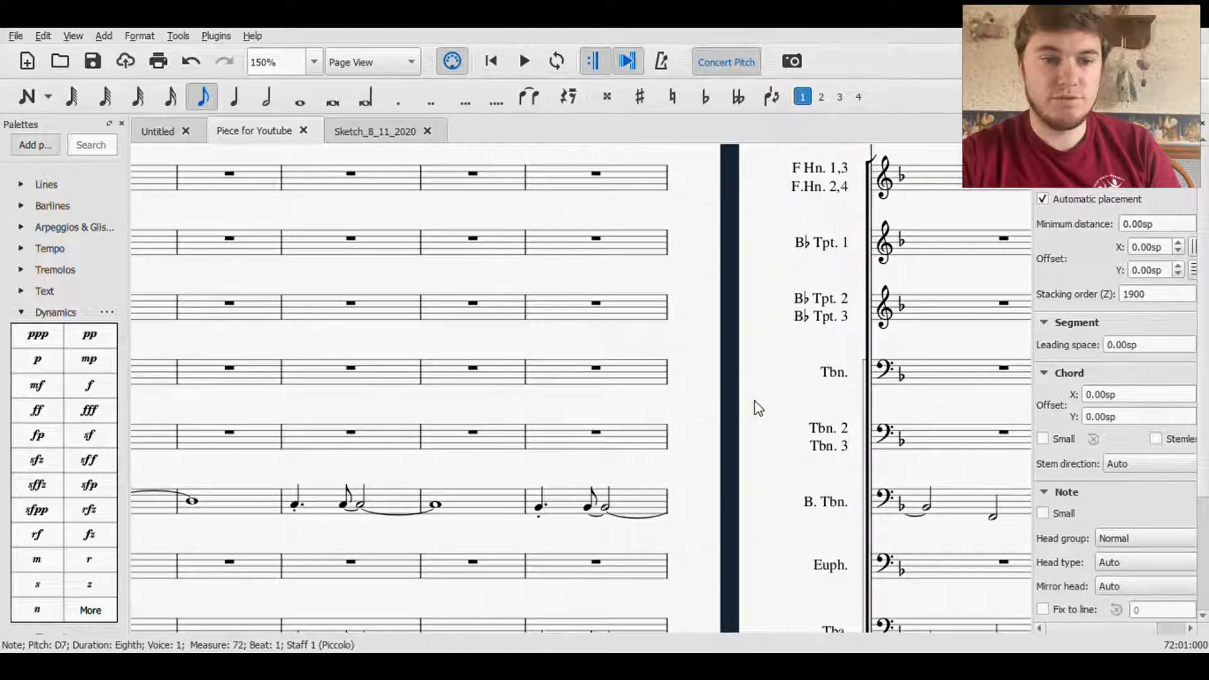
drag(757, 405, 1058, 382)
scroll(502, 355, down, 9)
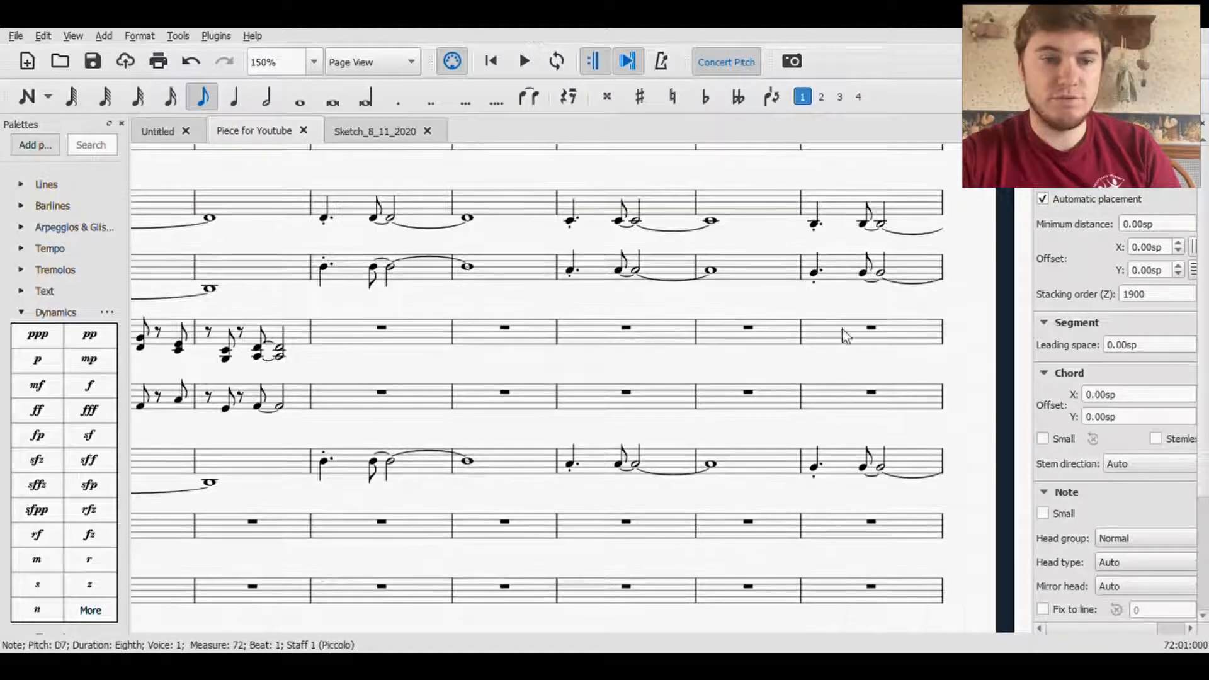
drag(846, 367, 1041, 99)
click(568, 252)
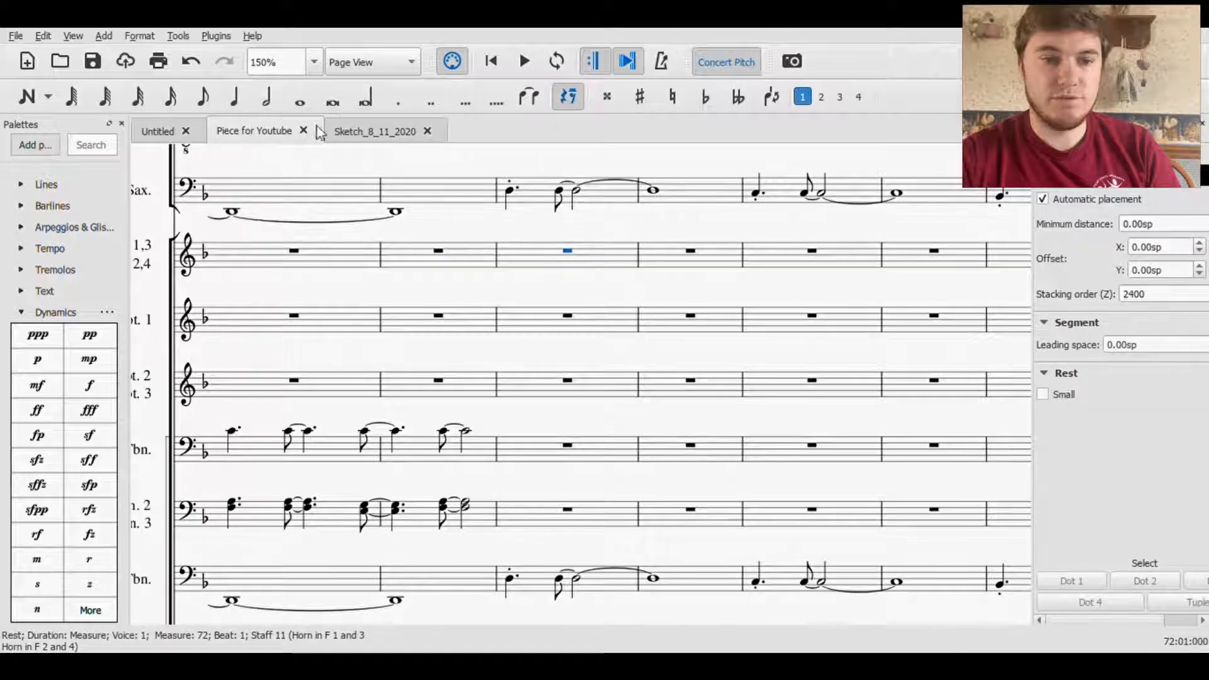
- Raise the upper note of the tied Trombone 2 and 3 chords in measure 79 to A3
drag(541, 414, 597, 341)
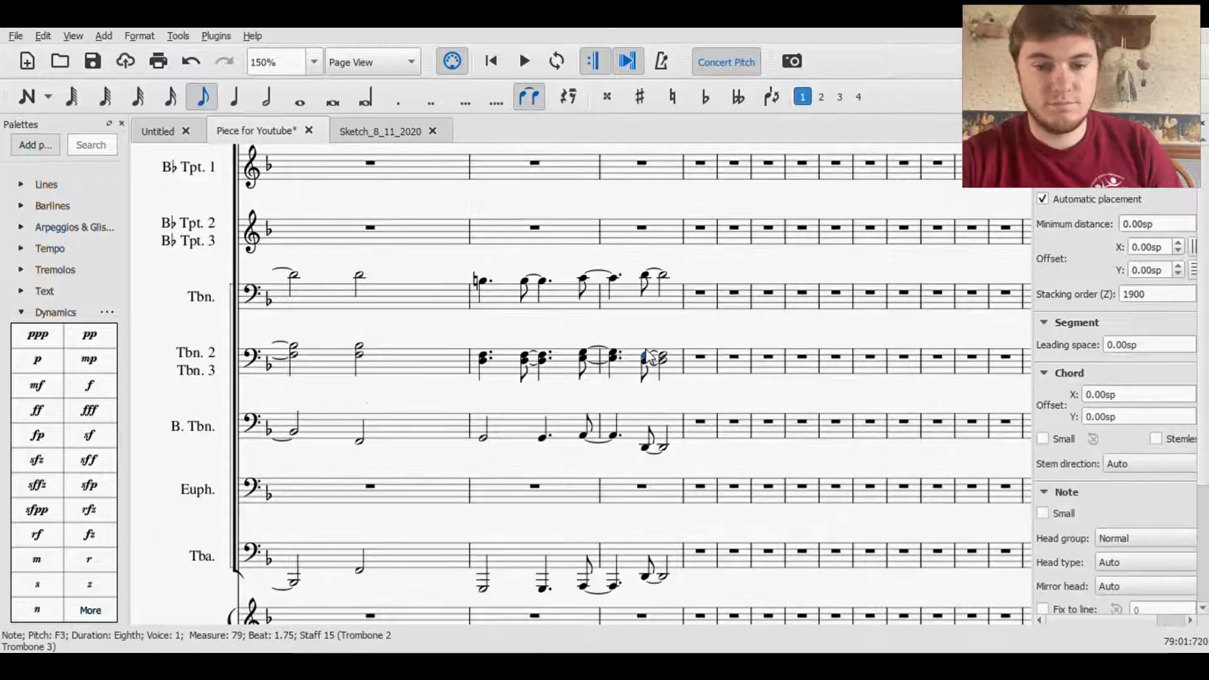
click(644, 349)
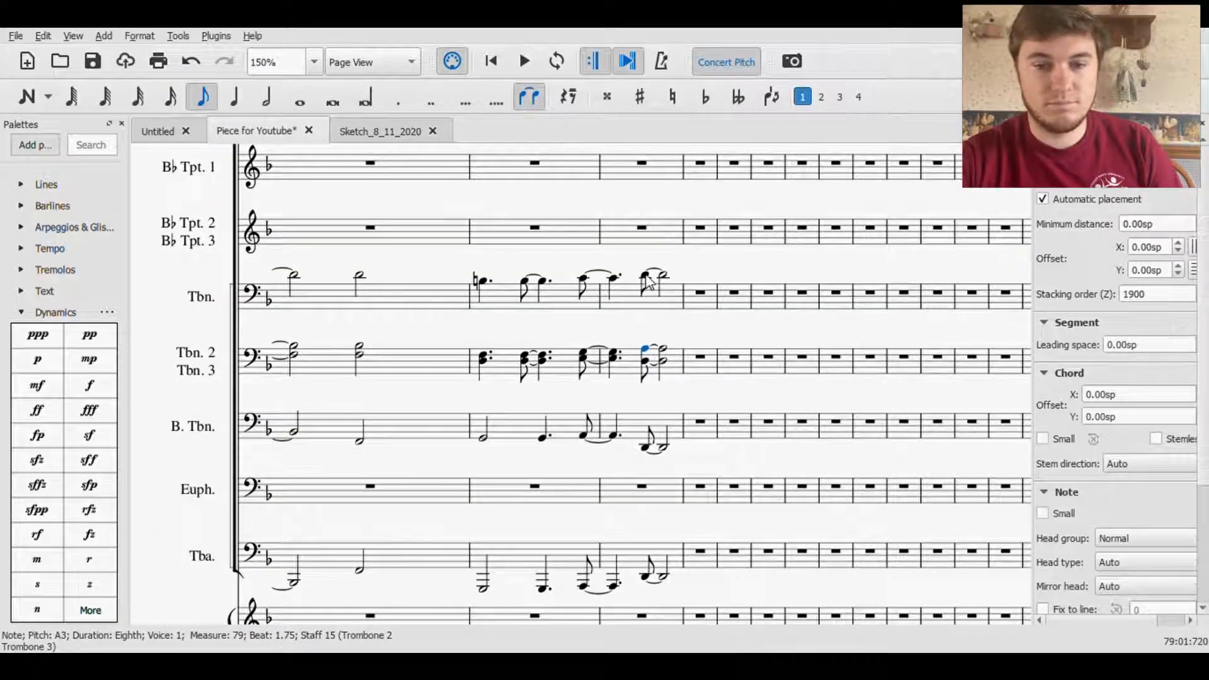
click(646, 282)
click(440, 277)
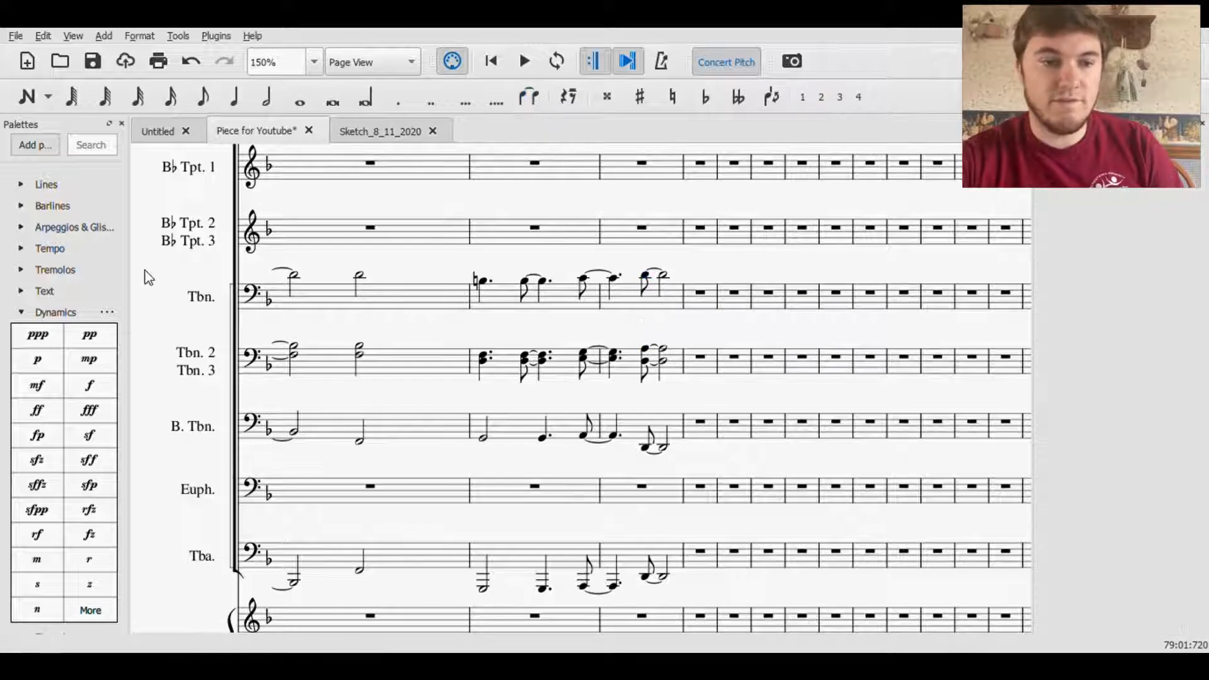
- Play back the section from measure 72 with the trombone chords included, and save the score
drag(146, 270, 570, 277)
click(310, 66)
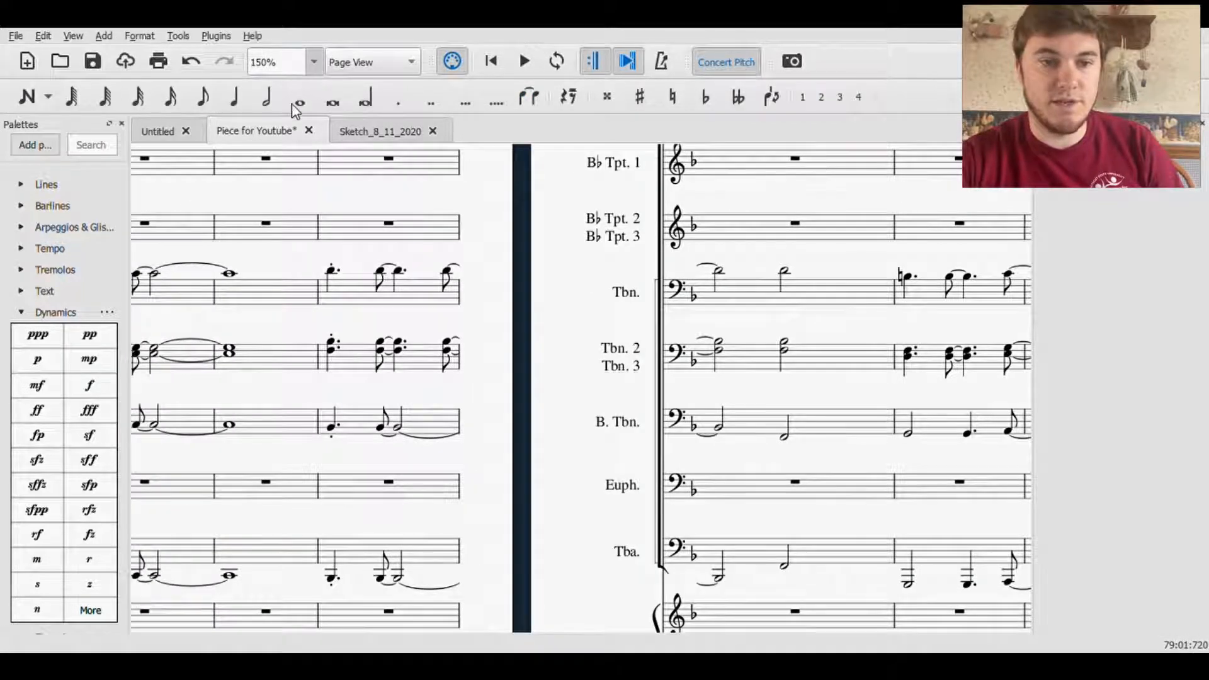
click(293, 105)
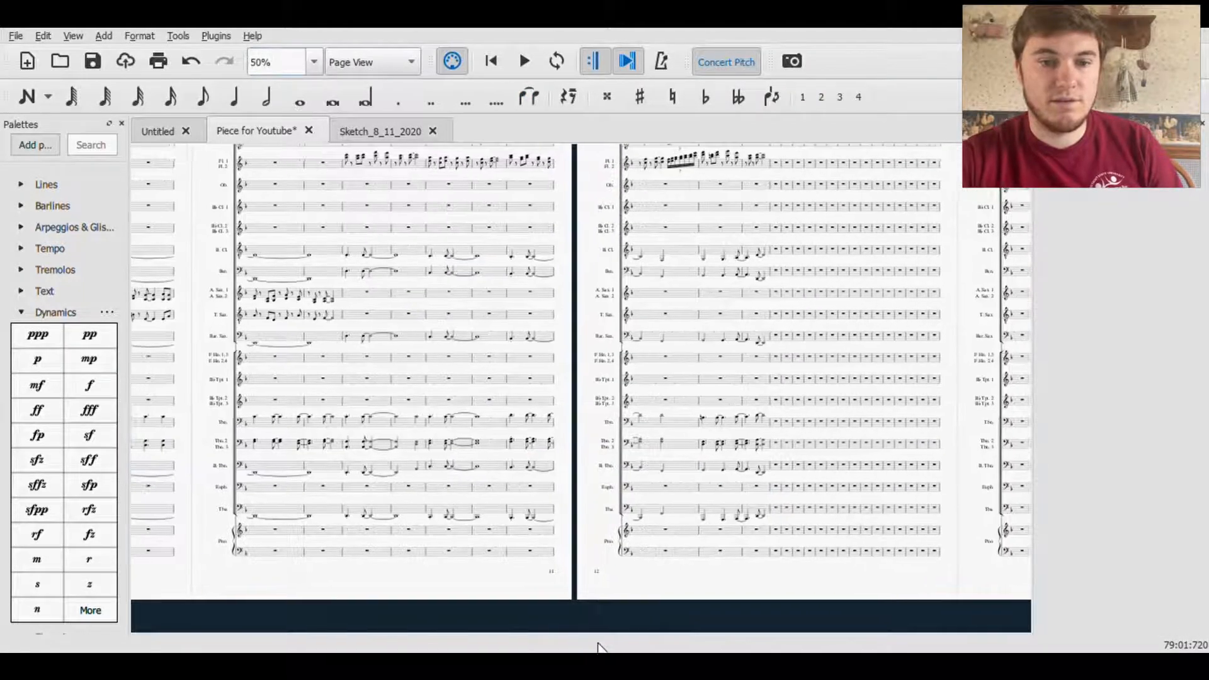
click(362, 184)
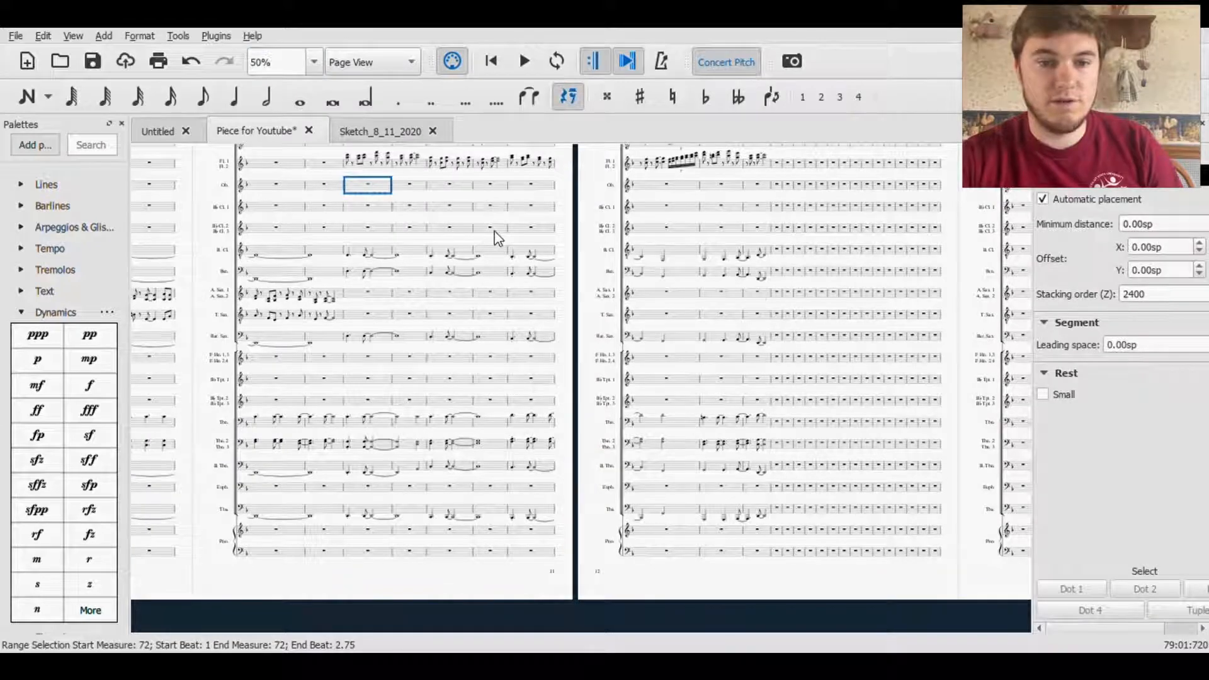
scroll(493, 237, up, 2)
click(524, 61)
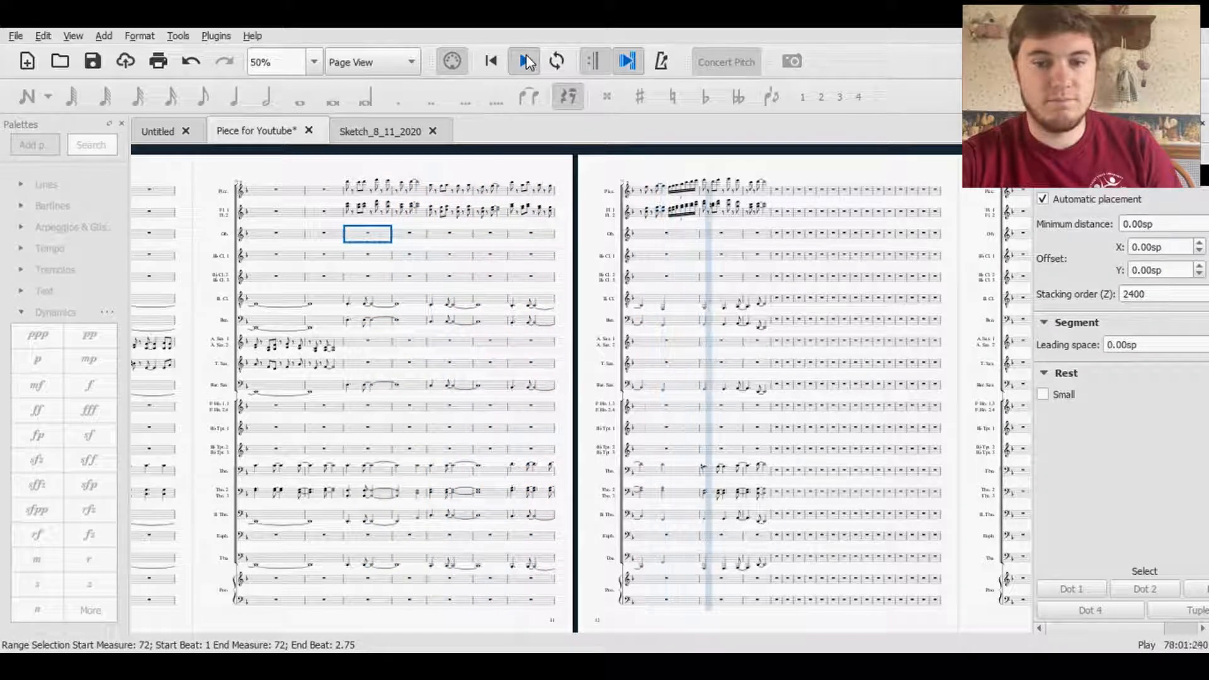
click(526, 55)
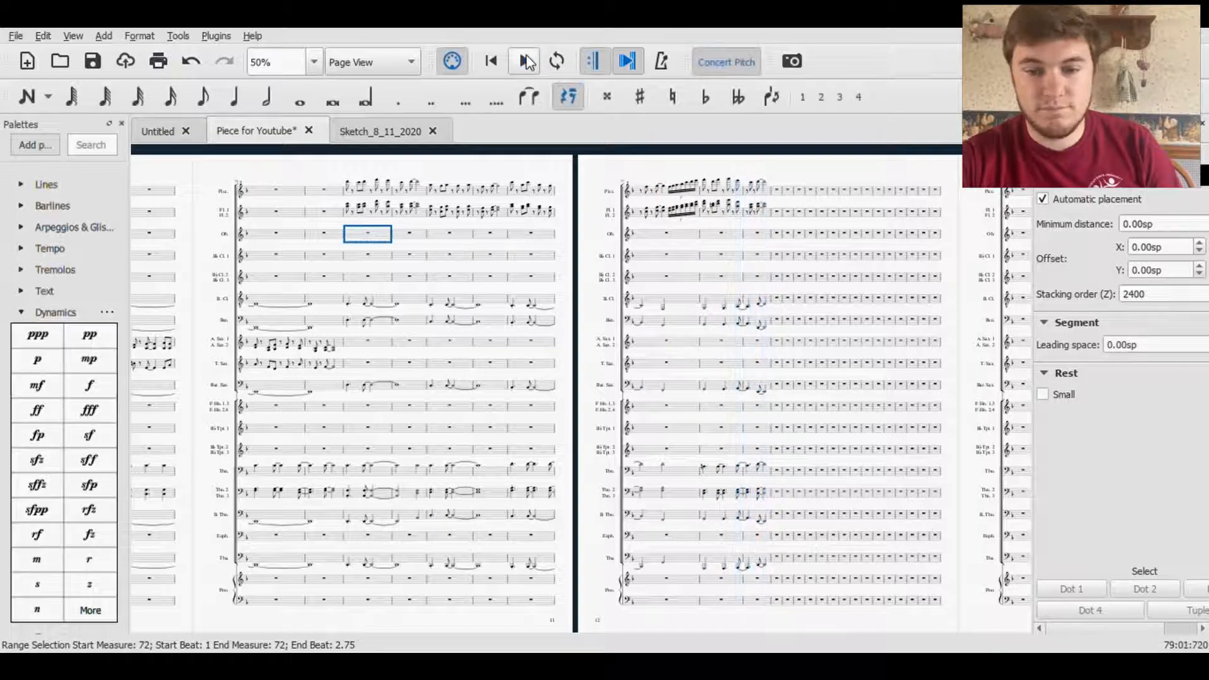
click(101, 63)
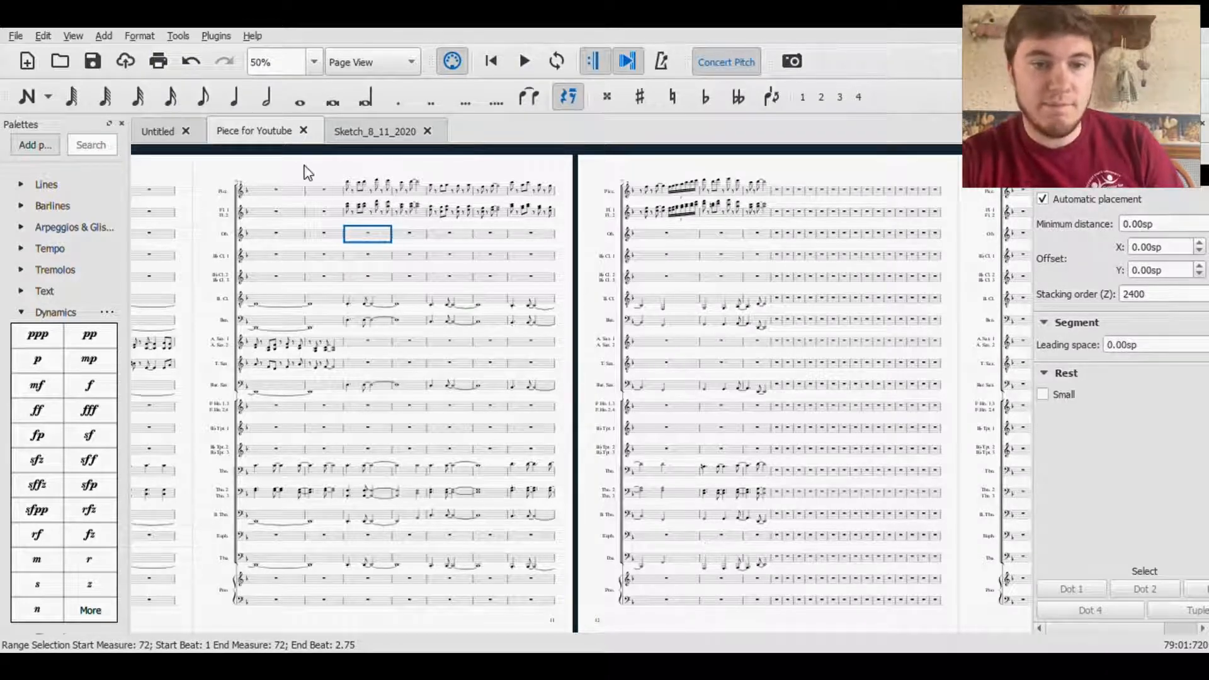
- Review the full score from the pages before measure 72 through the end of the newly written section and the empty measures following it
drag(307, 172, 413, 192)
drag(214, 180, 585, 205)
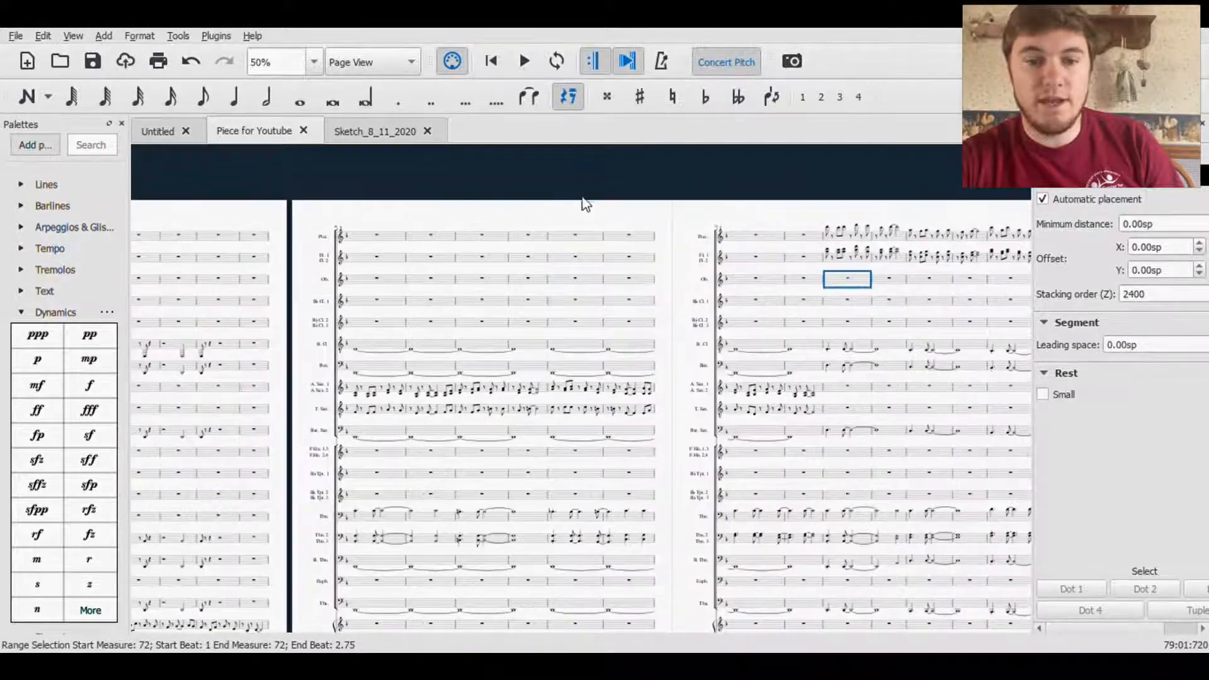
drag(315, 216, 689, 205)
drag(821, 218, 319, 229)
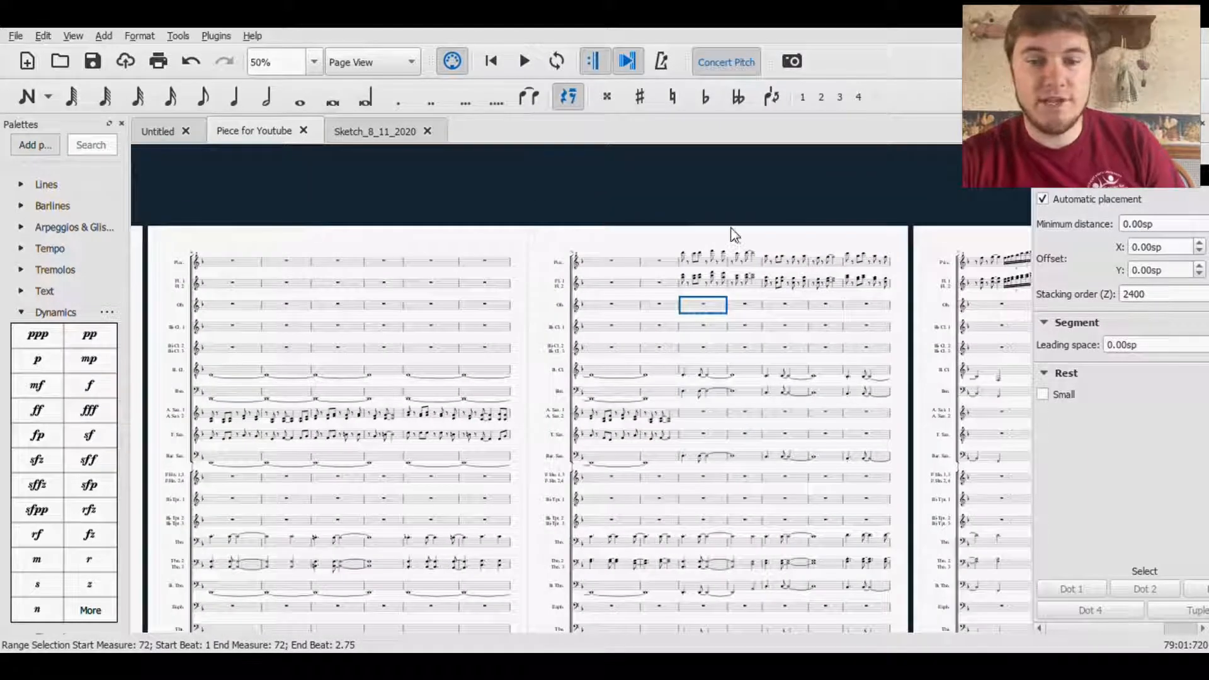
drag(731, 229, 372, 221)
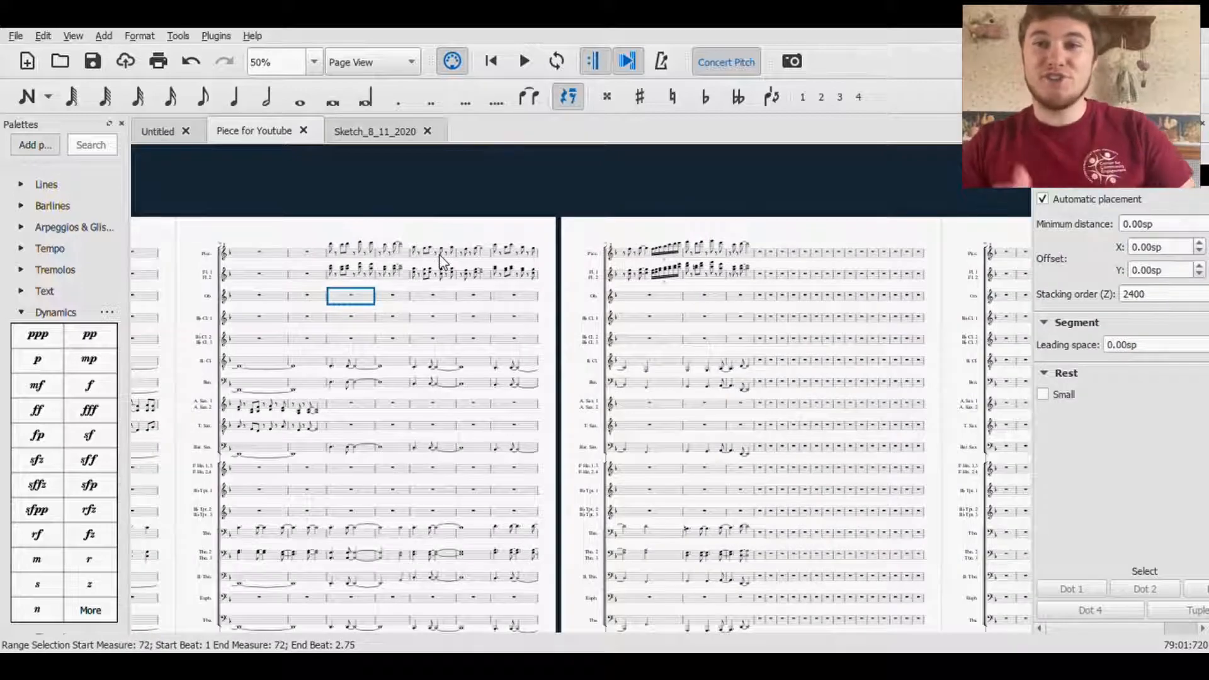
drag(785, 172, 534, 163)
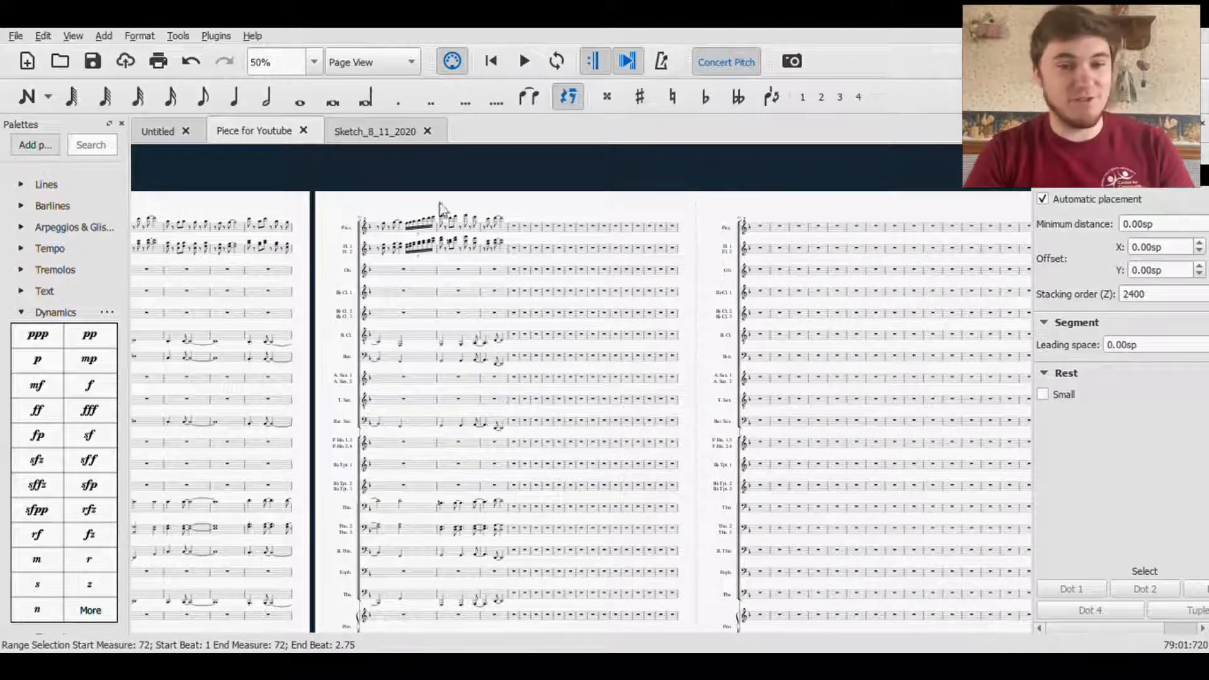
- Consult the Sketch_8_11_2020 score, clear its melody selection, and return to Piece for Youtube to view the staves where the written music ends
click(379, 139)
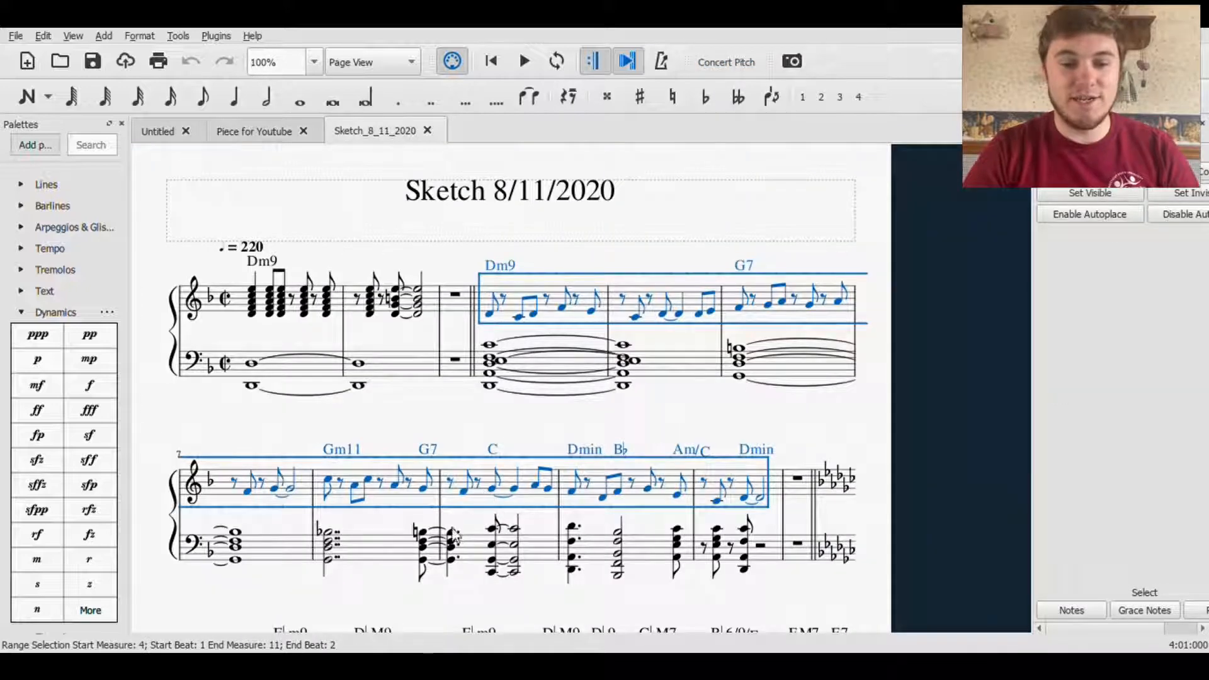
click(370, 571)
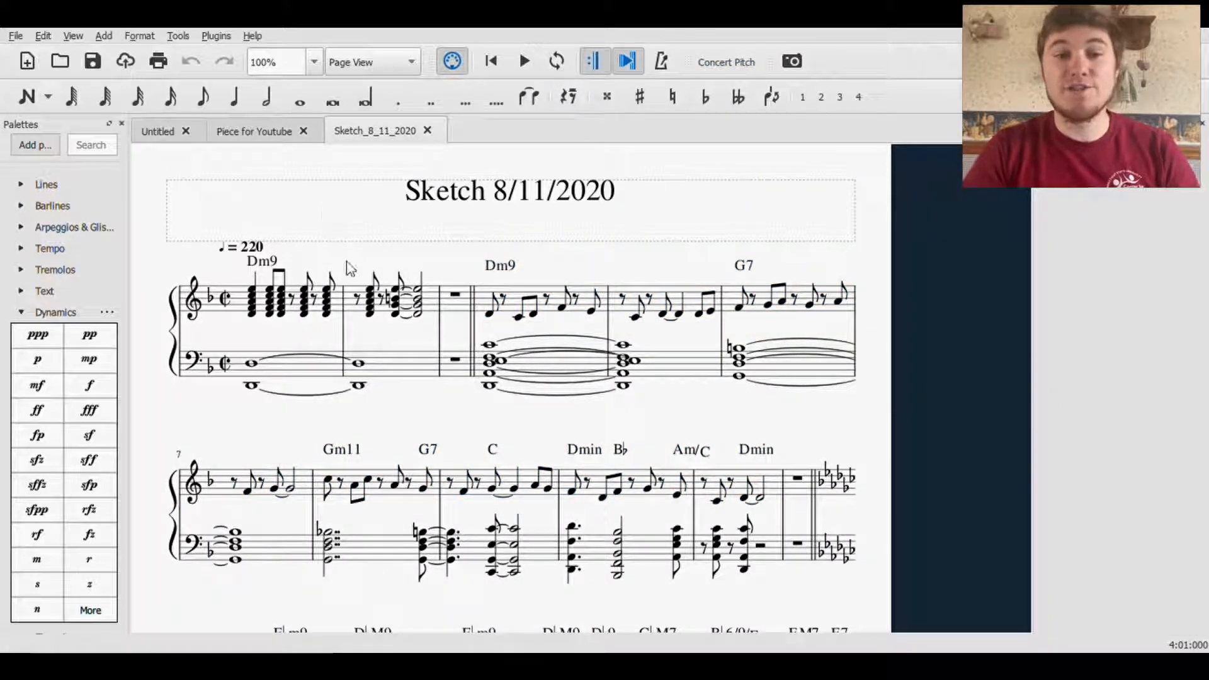
click(276, 140)
scroll(599, 400, down, 1)
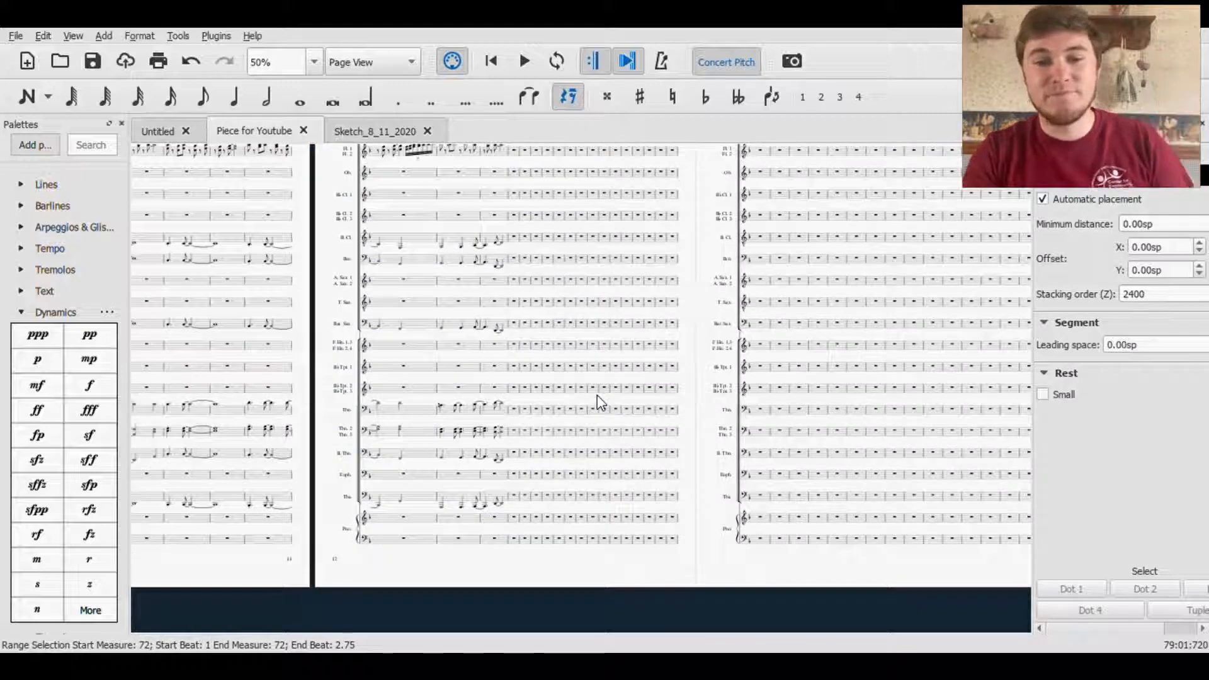
scroll(599, 400, up, 1)
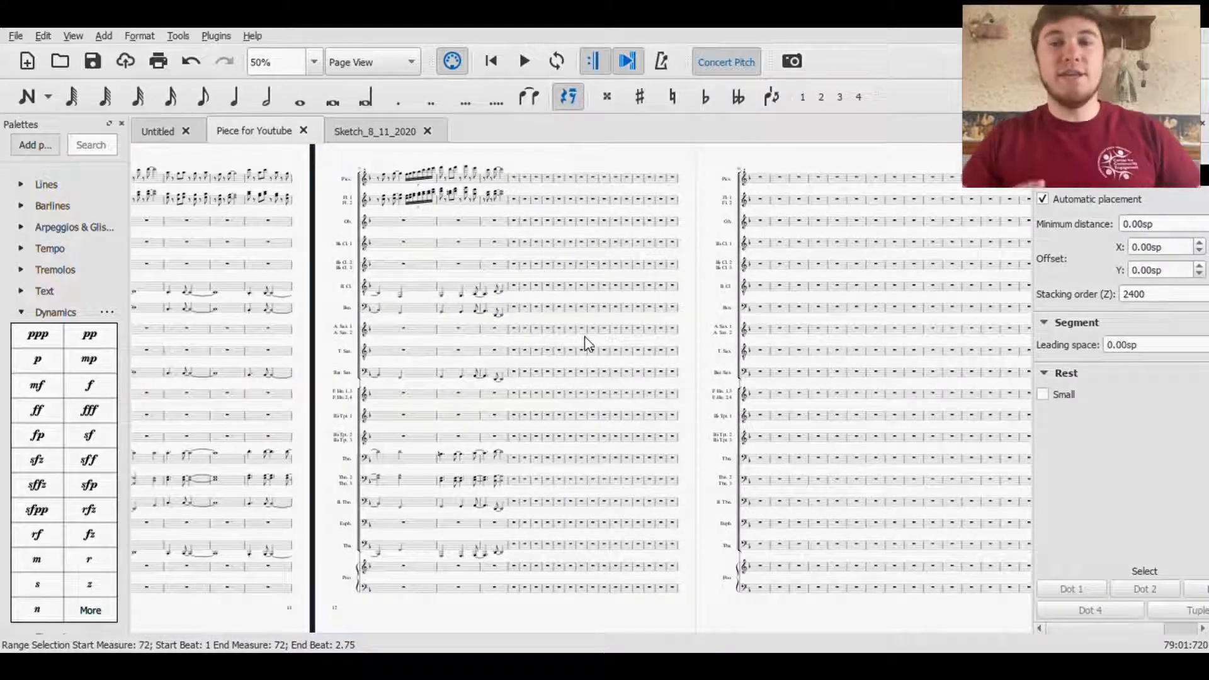